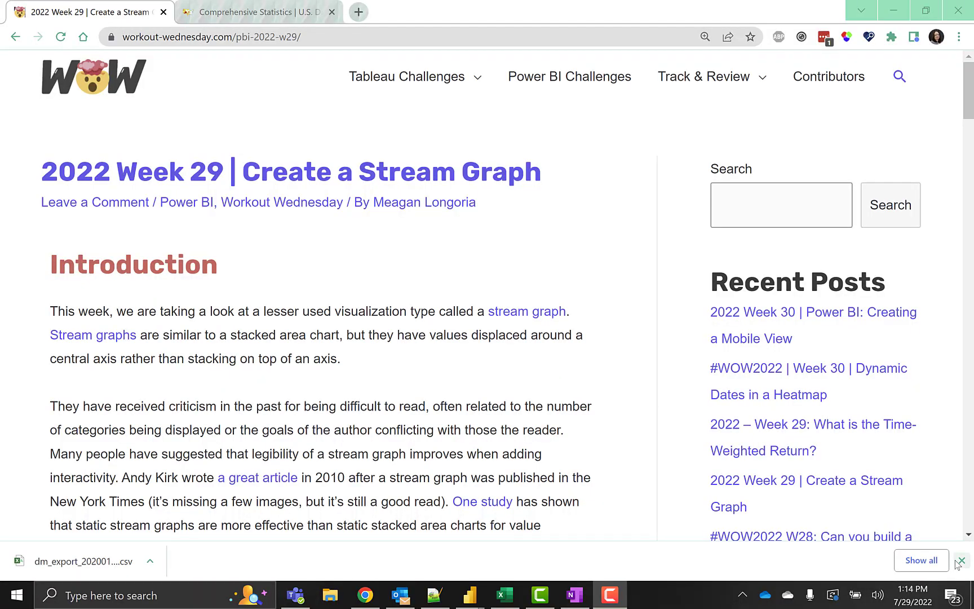
# Close the downloads bar, scroll through the Workout Wednesday example, and go to the Drought Monitor Comprehensive Statistics page
pyautogui.click(957, 561)
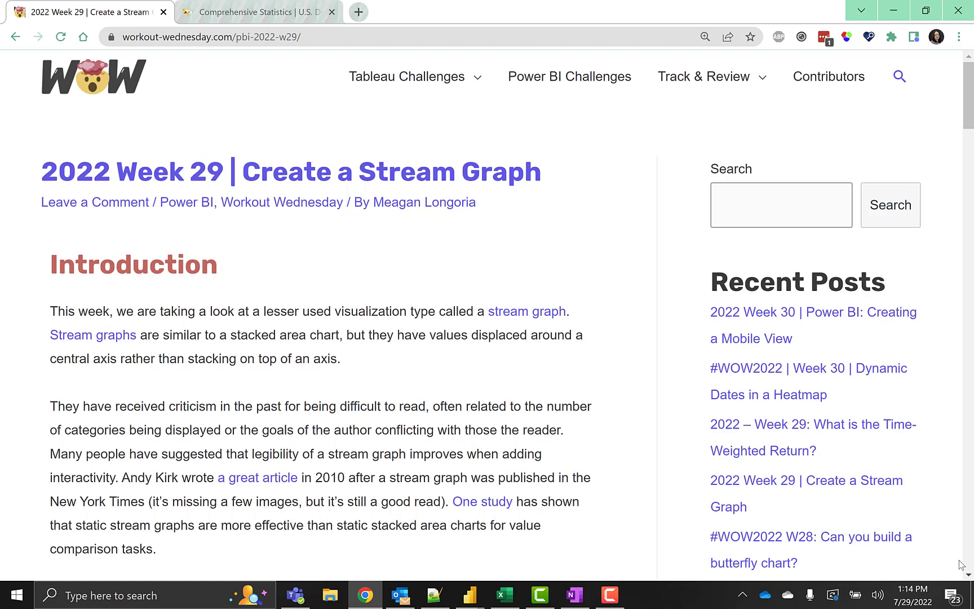
pyautogui.moveTo(970, 112); pyautogui.dragTo(971, 196)
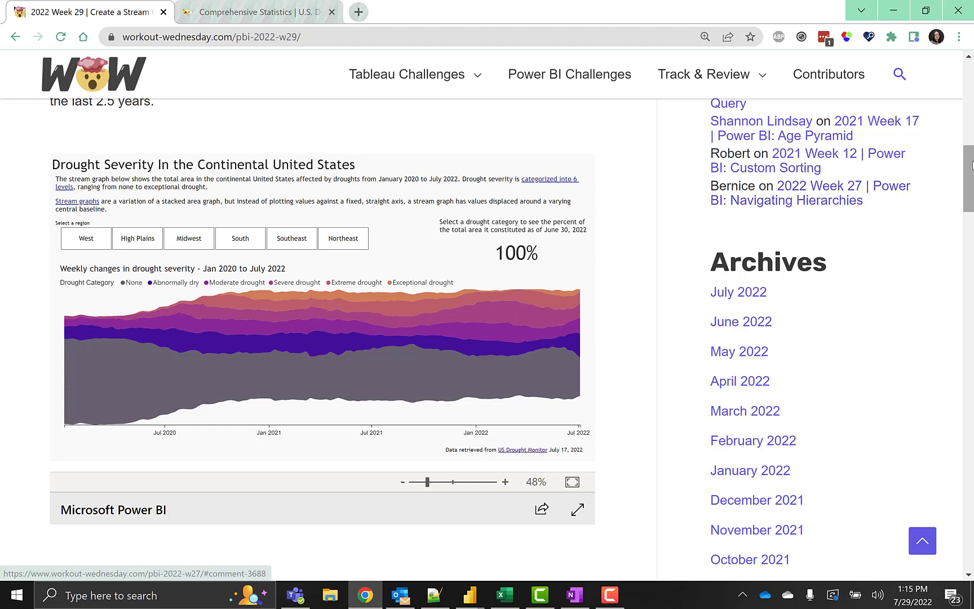
pyautogui.moveTo(971, 164); pyautogui.dragTo(971, 225)
pyautogui.click(211, 12)
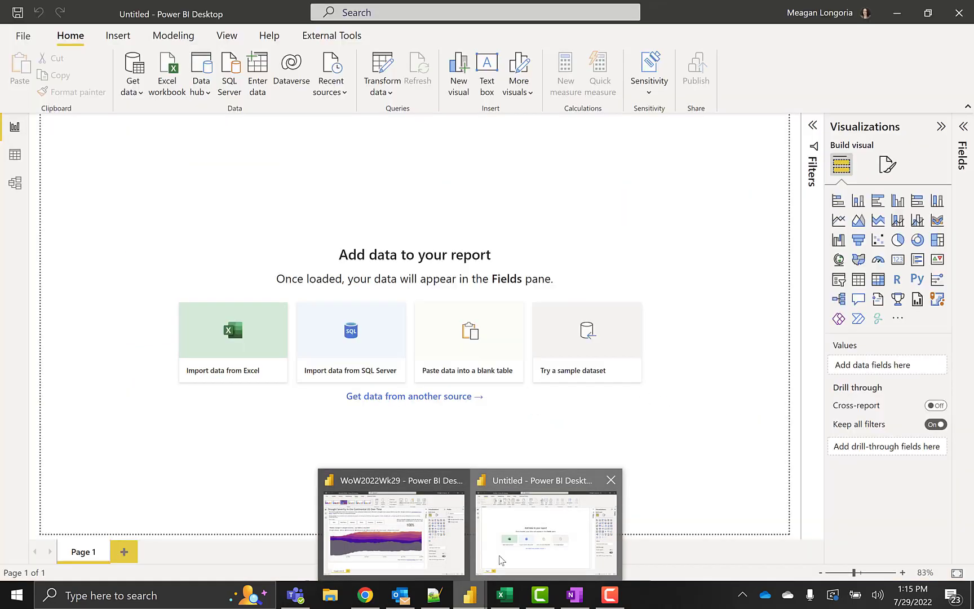
# In Power BI Desktop, import dm_export_20200101_20220630.csv as Text/CSV and open it in Power Query Editor
pyautogui.click(501, 560)
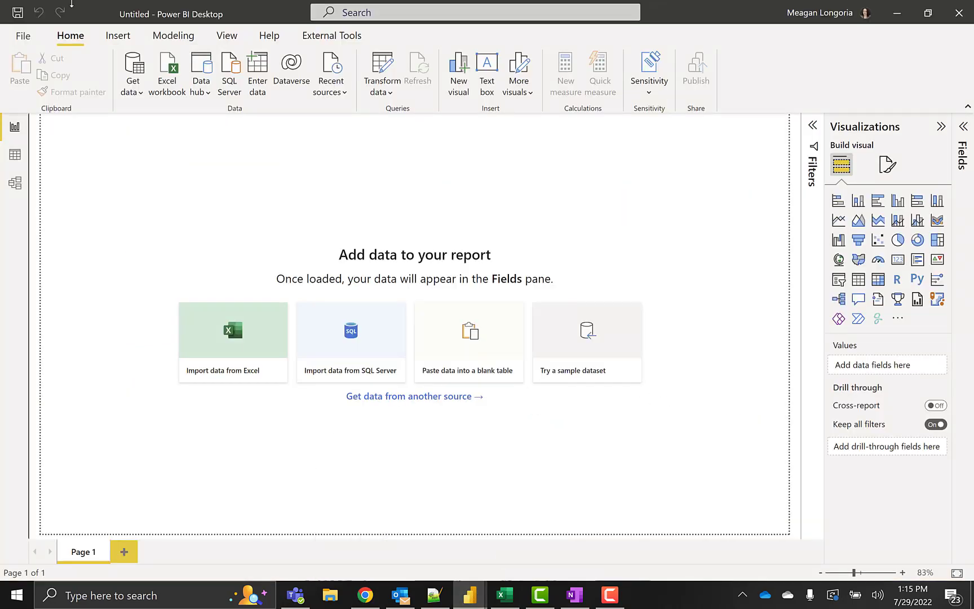
pyautogui.click(132, 92)
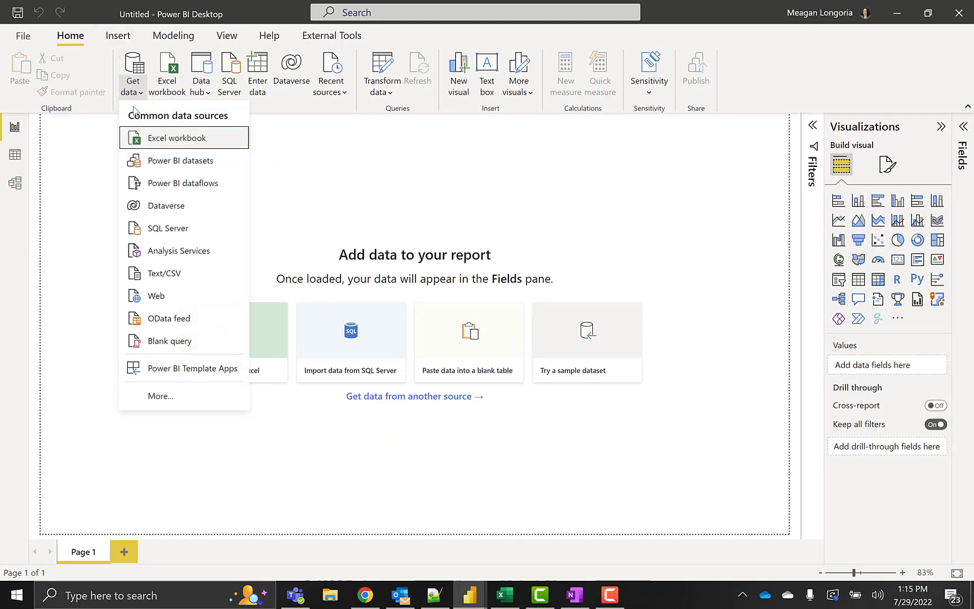
pyautogui.click(179, 279)
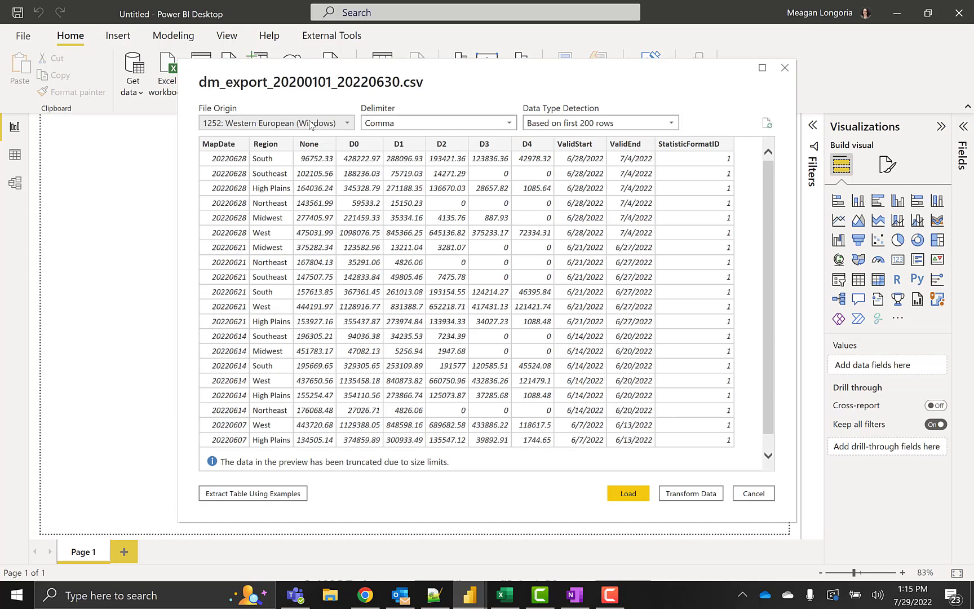
pyautogui.click(704, 489)
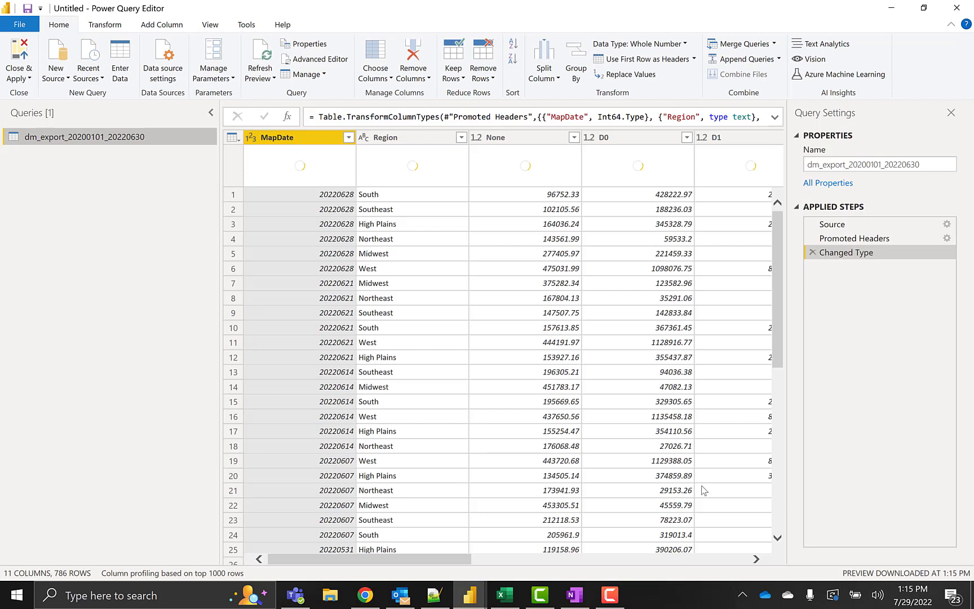
# Rename the query to 'Drought Stats'
pyautogui.doubleClick(922, 163)
pyautogui.write('Drought Sta')
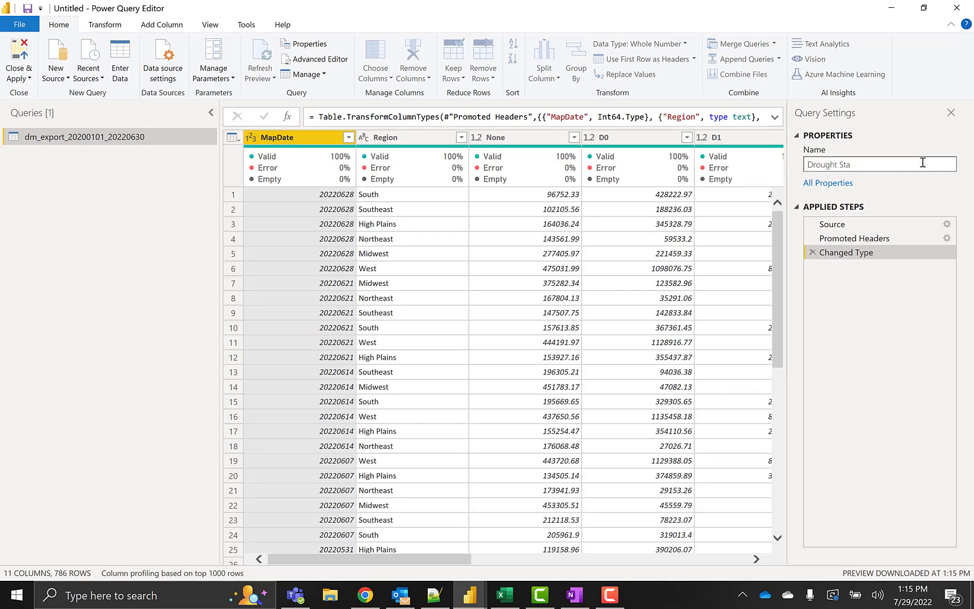
pyautogui.write('ts')
pyautogui.press('Return')
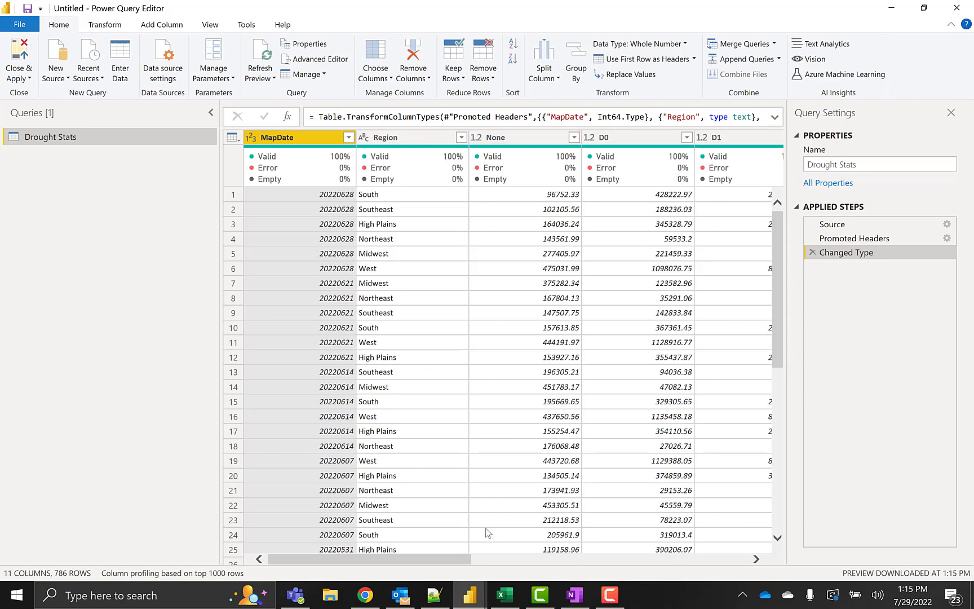
# Remove the MapDate and StatisticFormatID columns
pyautogui.moveTo(471, 559); pyautogui.dragTo(734, 587)
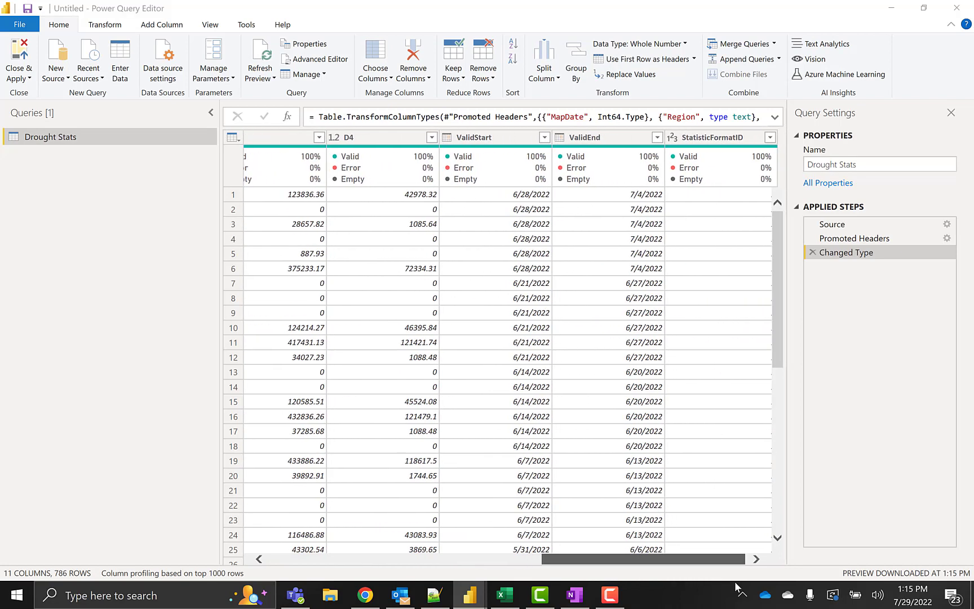
pyautogui.click(722, 137)
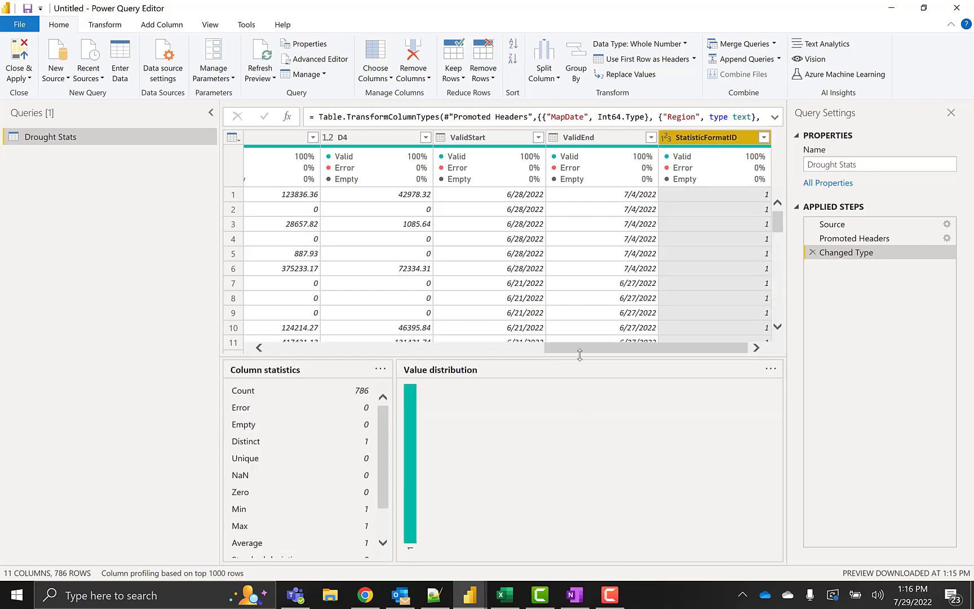
pyautogui.moveTo(578, 348); pyautogui.dragTo(302, 348)
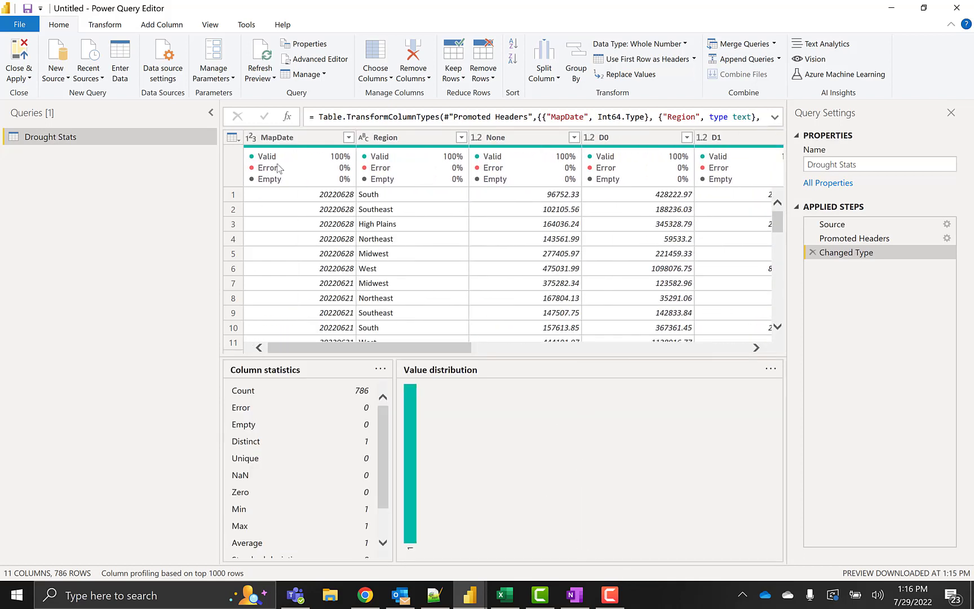
pyautogui.click(293, 139)
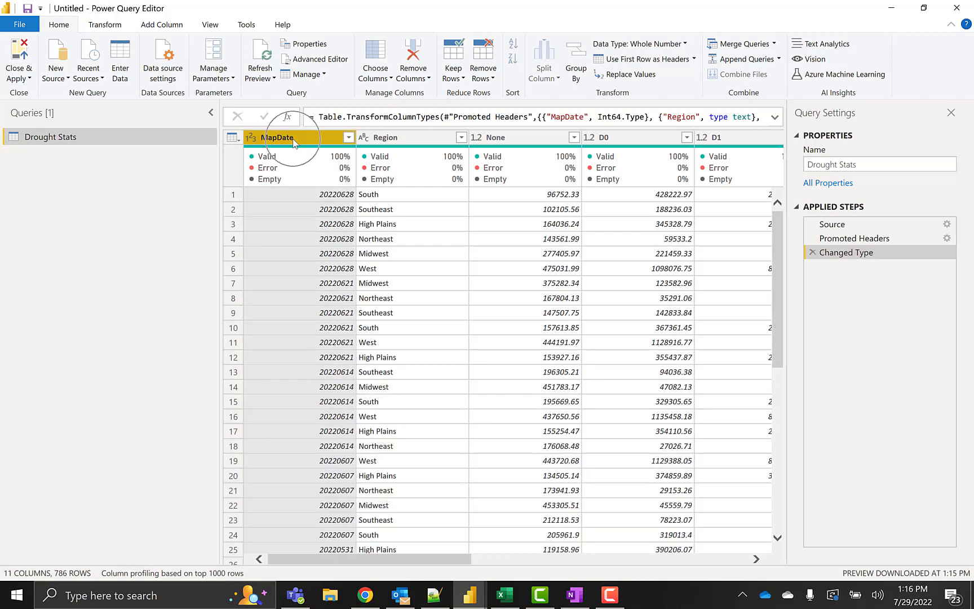
pyautogui.rightClick(294, 141)
pyautogui.click(326, 164)
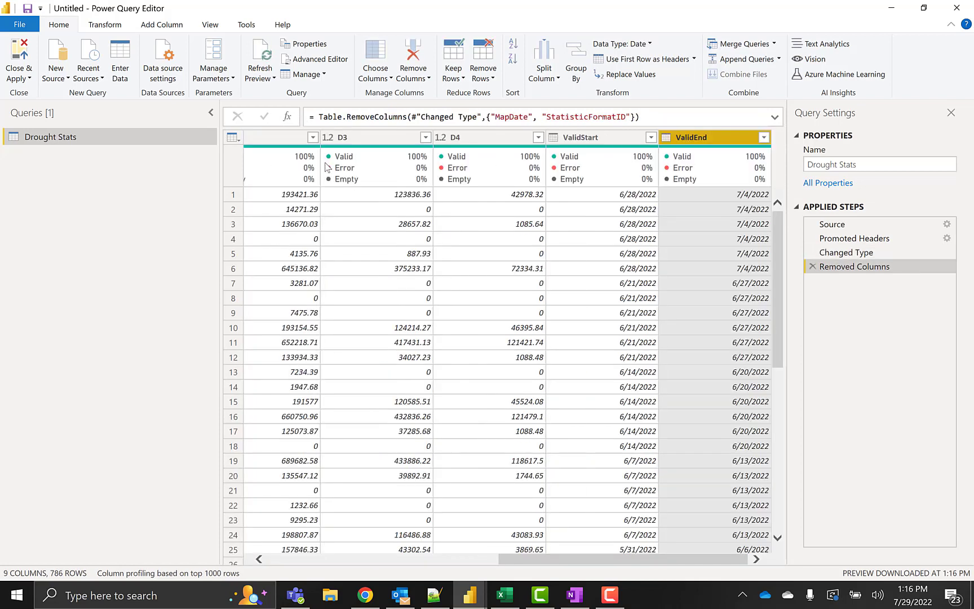
# Unpivot the drought level columns None through D4 into attribute-value rows
pyautogui.moveTo(670, 569); pyautogui.dragTo(348, 539)
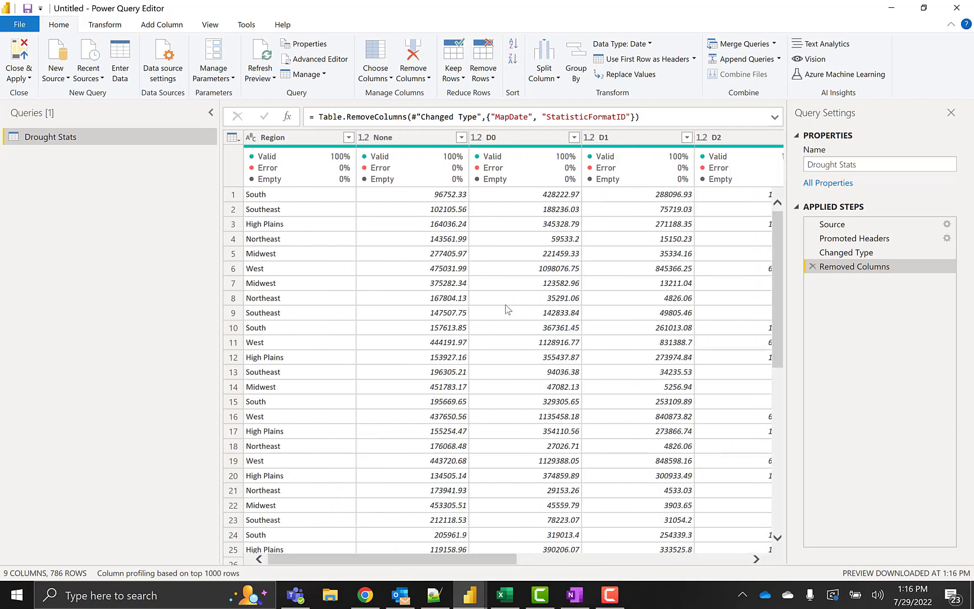
pyautogui.moveTo(510, 558); pyautogui.dragTo(543, 555)
pyautogui.click(363, 140)
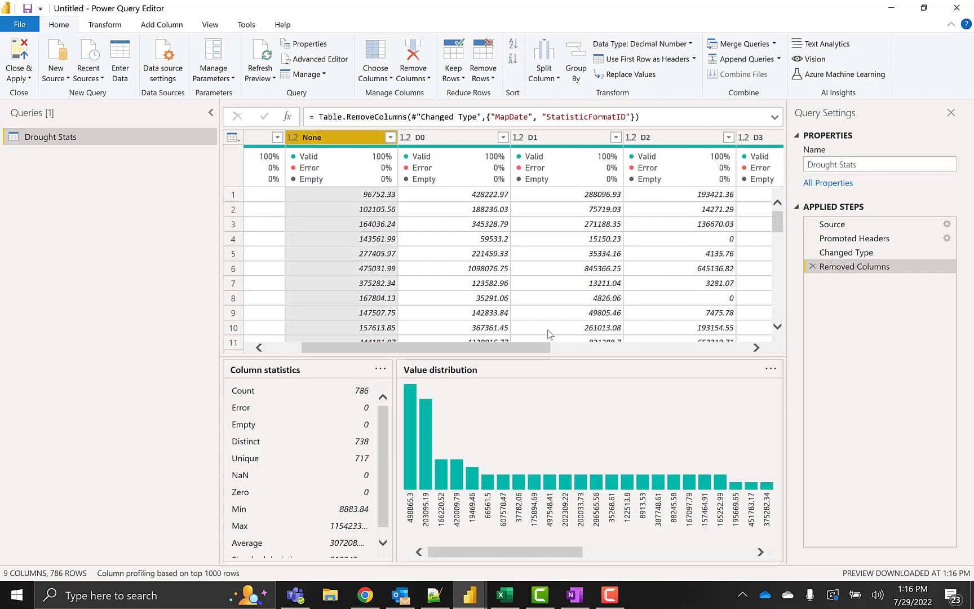
pyautogui.moveTo(539, 347); pyautogui.dragTo(738, 352)
pyautogui.click(516, 141)
pyautogui.keyDown('shift'); pyautogui.click(516, 141); pyautogui.keyUp('shift')
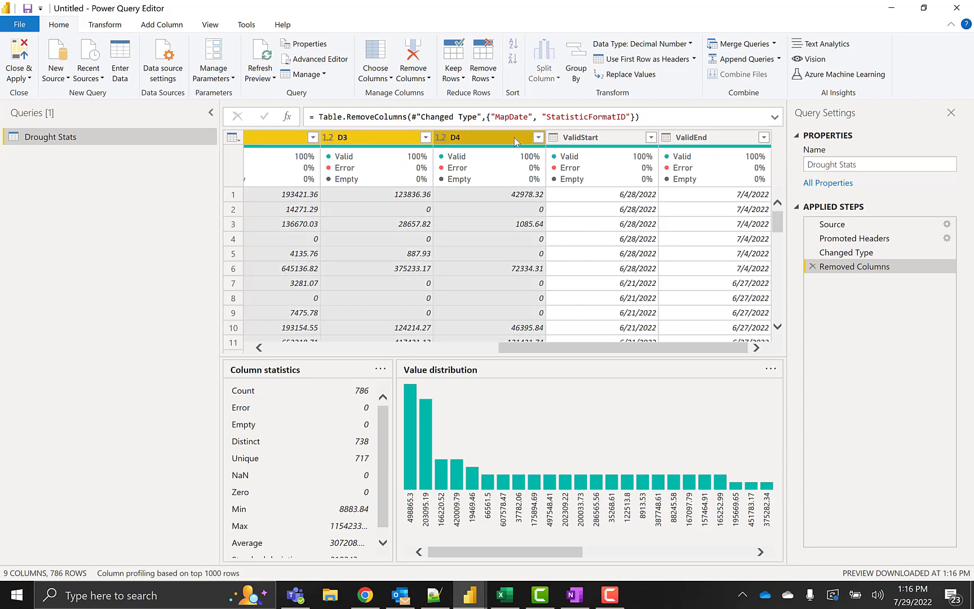
pyautogui.click(118, 25)
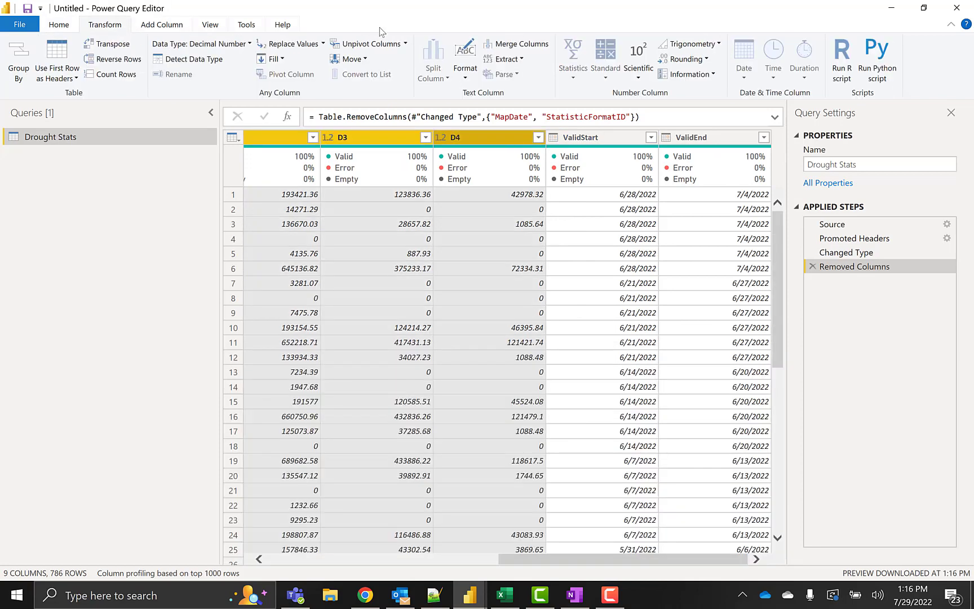
pyautogui.click(405, 44)
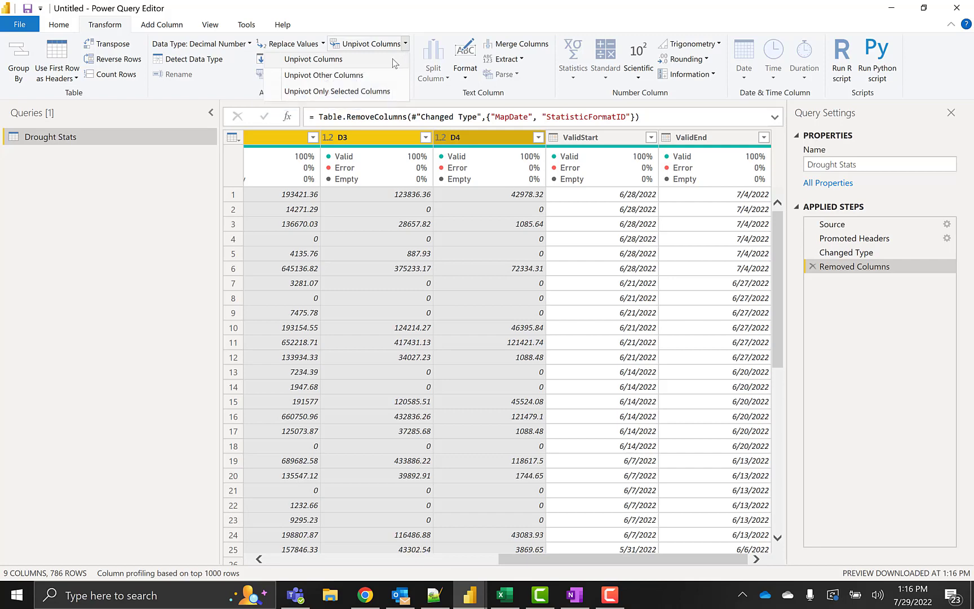
pyautogui.click(393, 59)
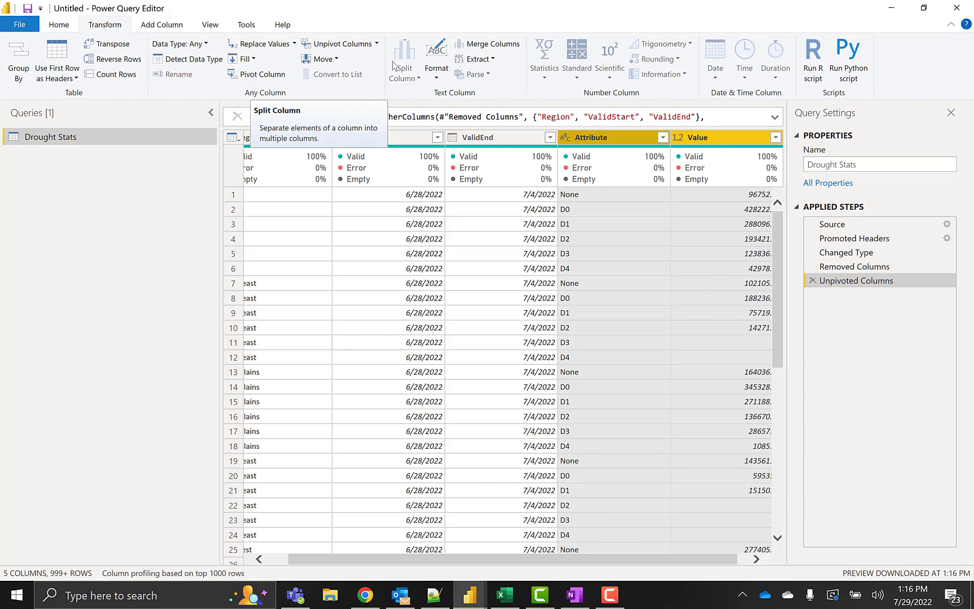
# Rename the Attribute column to 'Drought Category' and the Value column to 'Total Area'
pyautogui.doubleClick(609, 141)
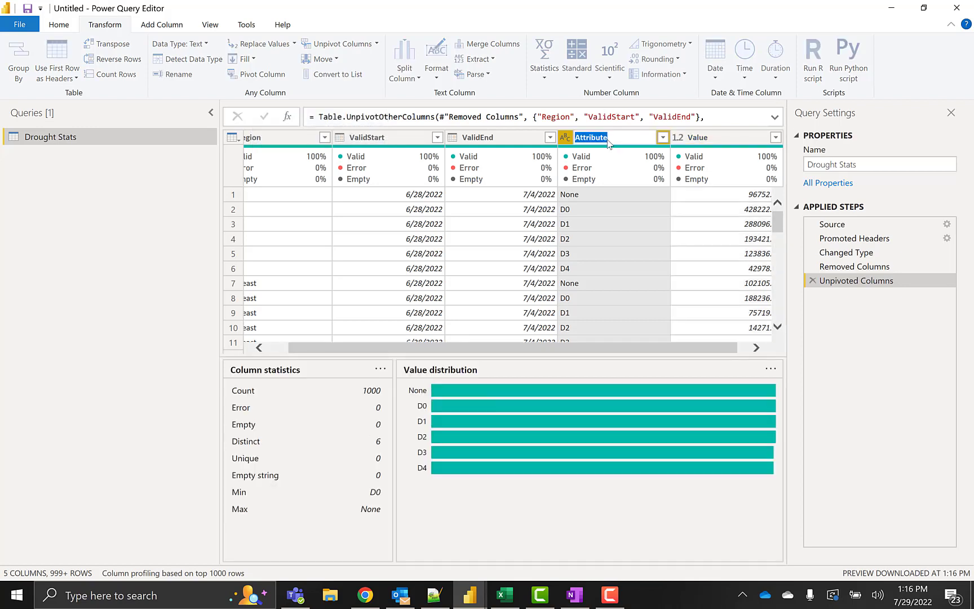
pyautogui.write('Drought Category')
pyautogui.press('Return')
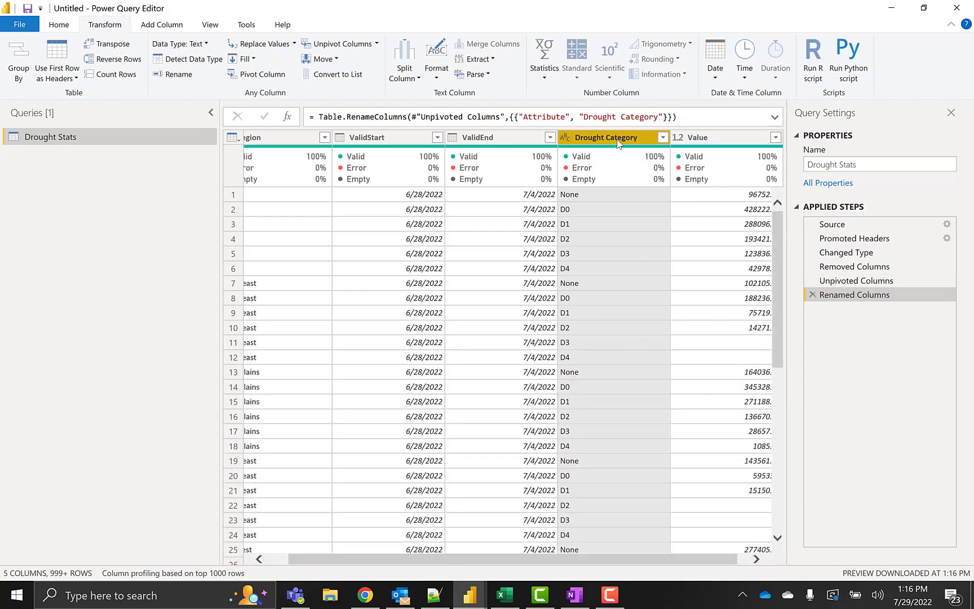
pyautogui.doubleClick(718, 137)
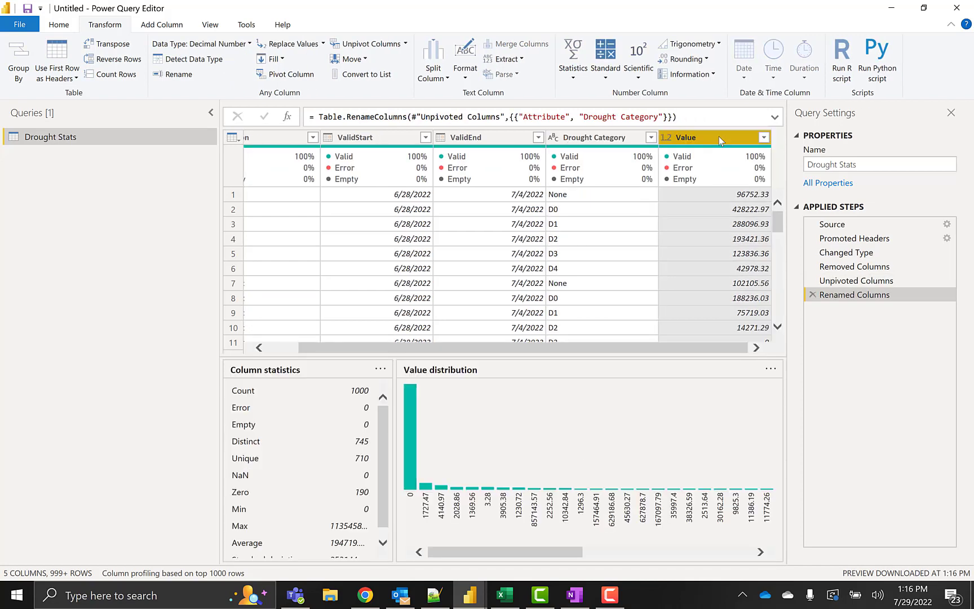
pyautogui.write('Total Area')
pyautogui.press('Return')
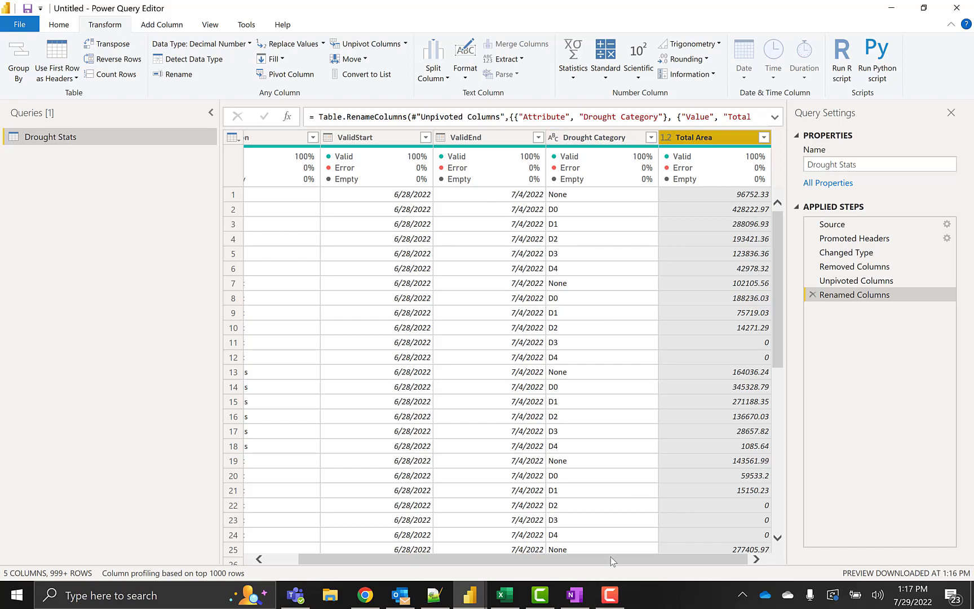
# Review the ValidEnd and ValidStart date values, then return to the Home commands
pyautogui.click(475, 137)
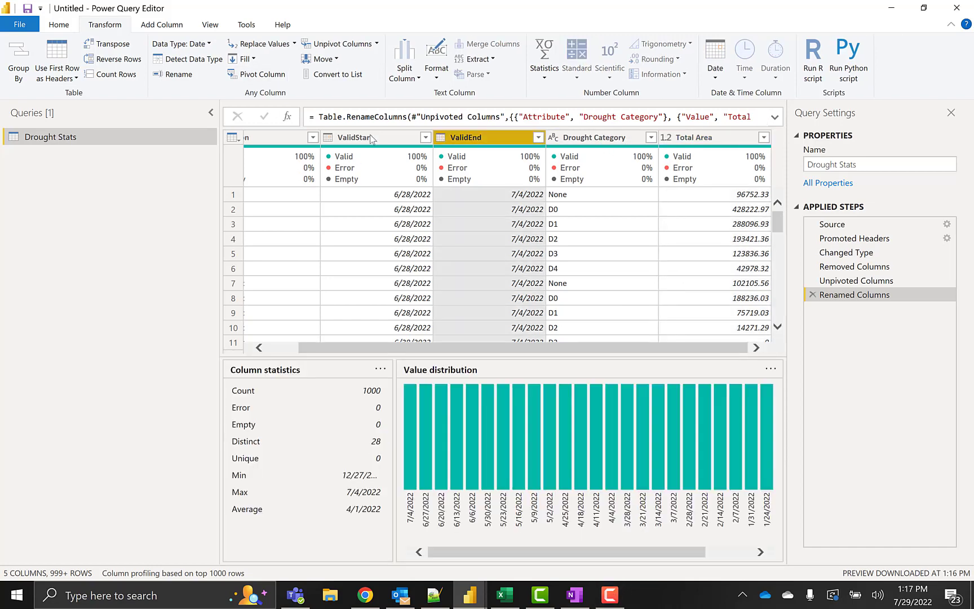
pyautogui.click(372, 139)
pyautogui.moveTo(352, 348); pyautogui.dragTo(261, 332)
pyautogui.moveTo(658, 492)
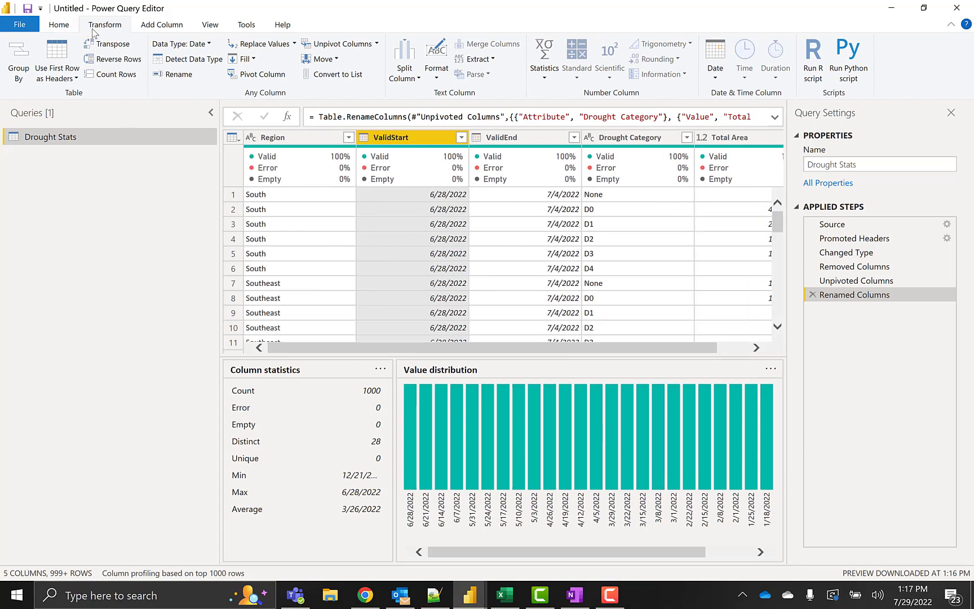
pyautogui.click(58, 26)
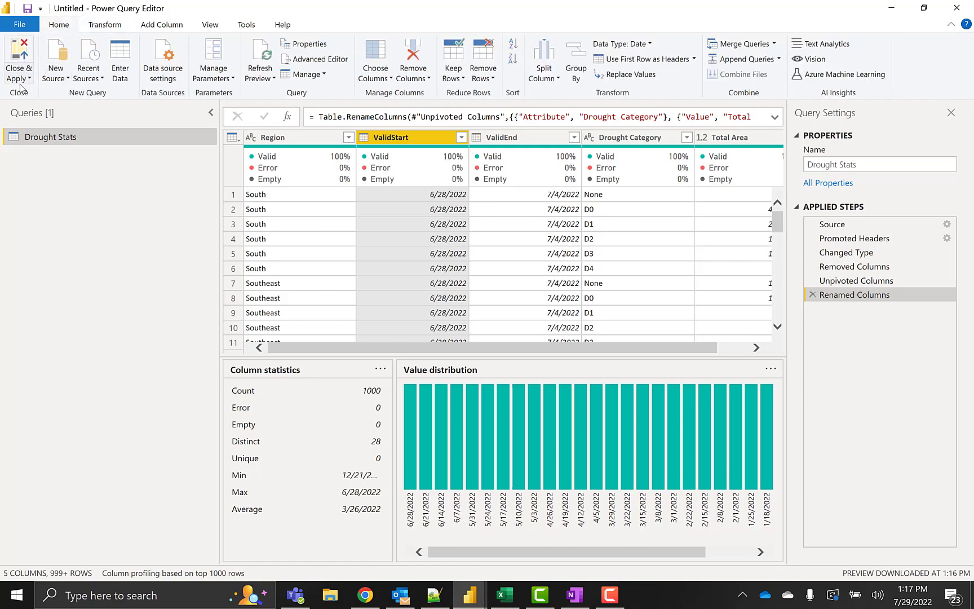
# Create a blank query holding the pasted M date-table script spanning 1/1/2020 to 12/31/2022
pyautogui.click(55, 77)
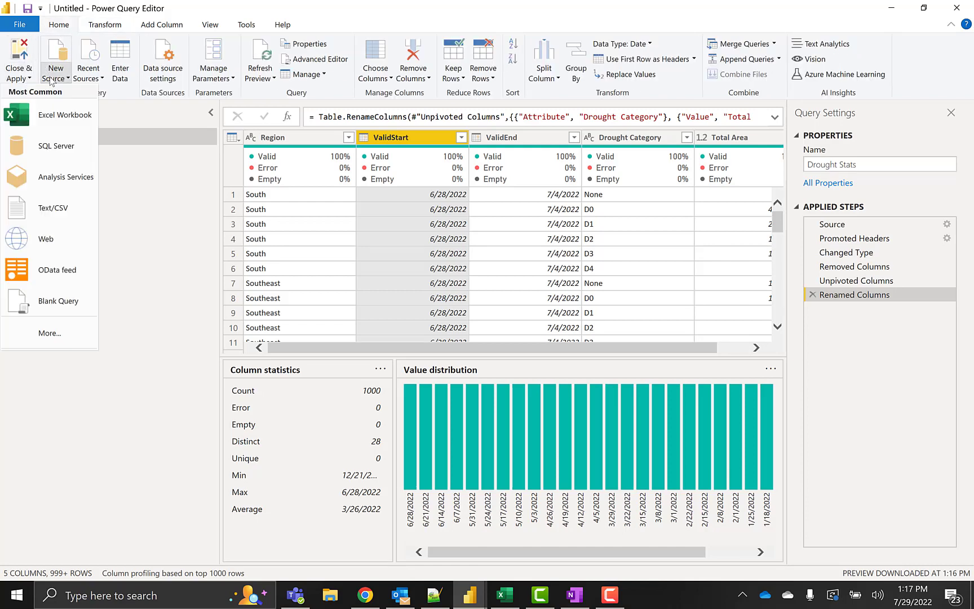
pyautogui.click(73, 303)
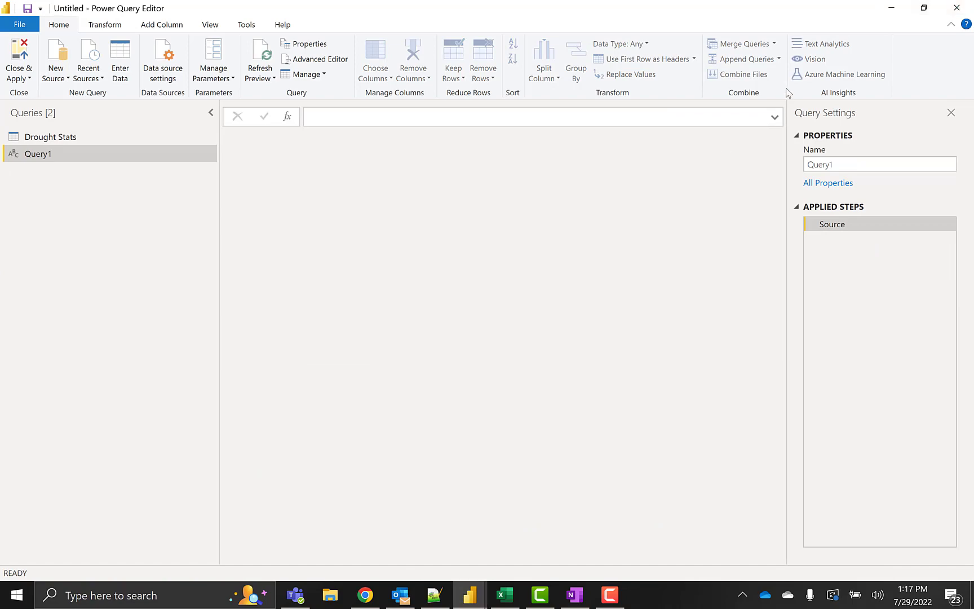
pyautogui.click(316, 58)
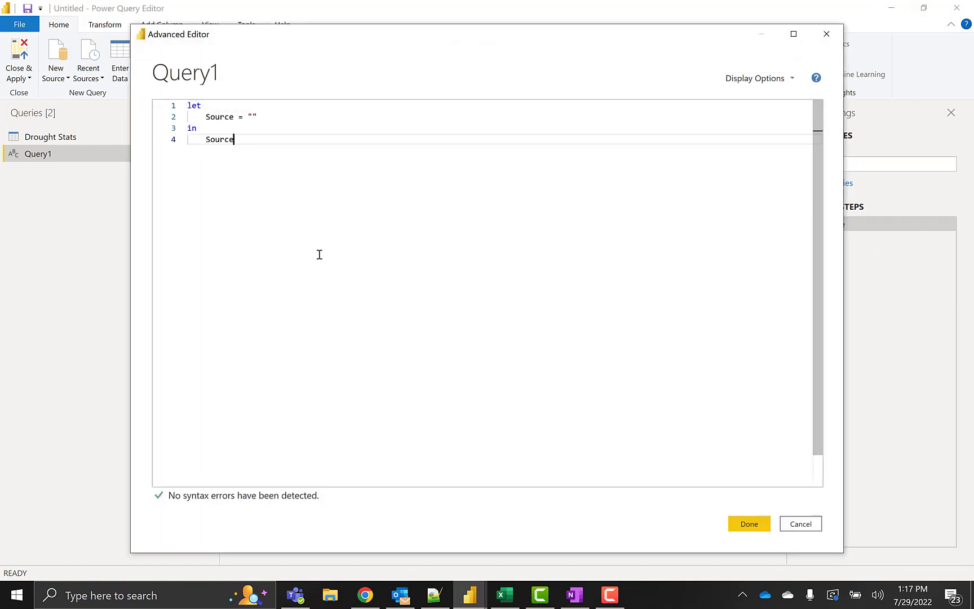
pyautogui.hotkey('ctrl', 'a')
pyautogui.hotkey('ctrl', 'v')
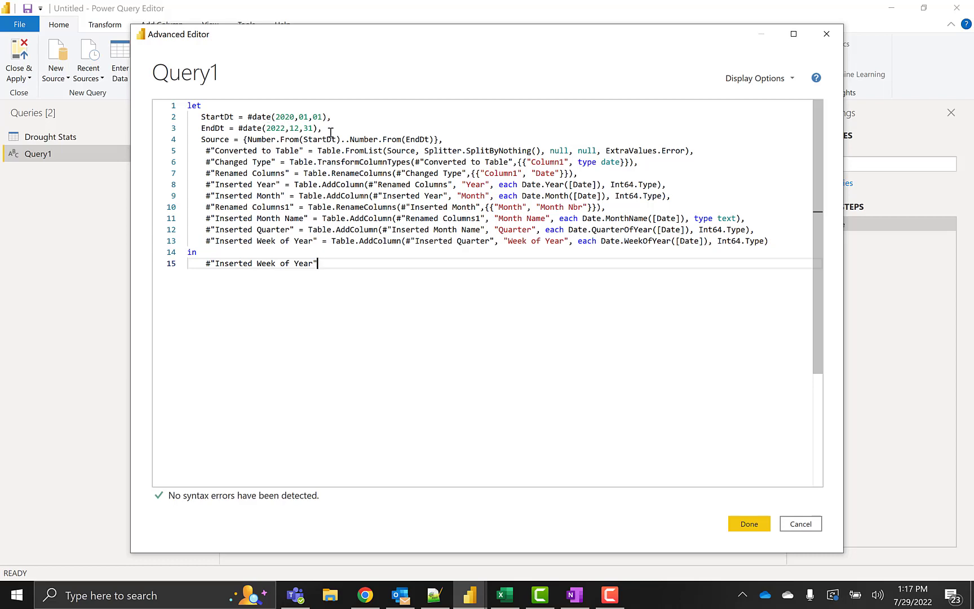
pyautogui.click(304, 116)
pyautogui.click(329, 127)
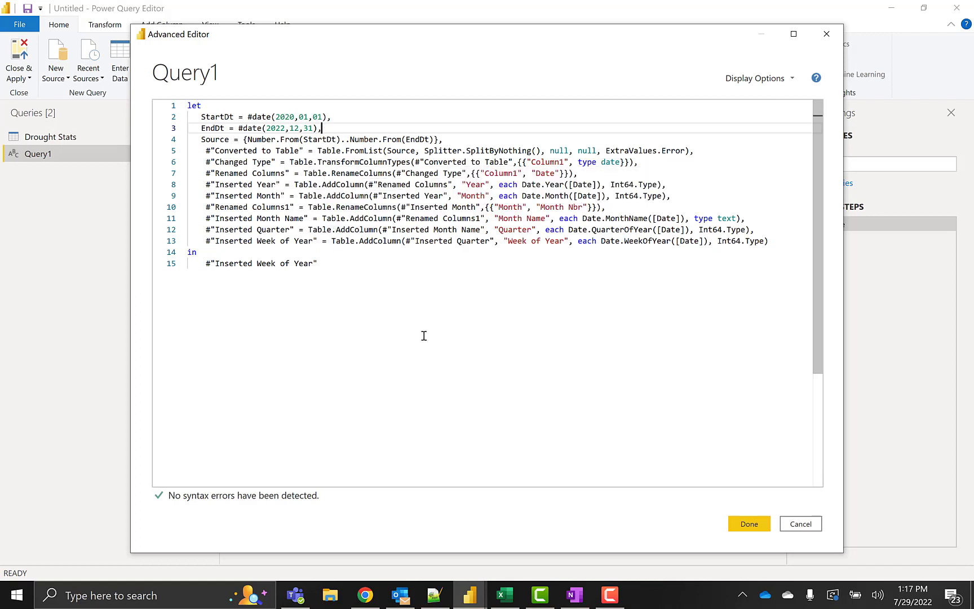
pyautogui.click(756, 532)
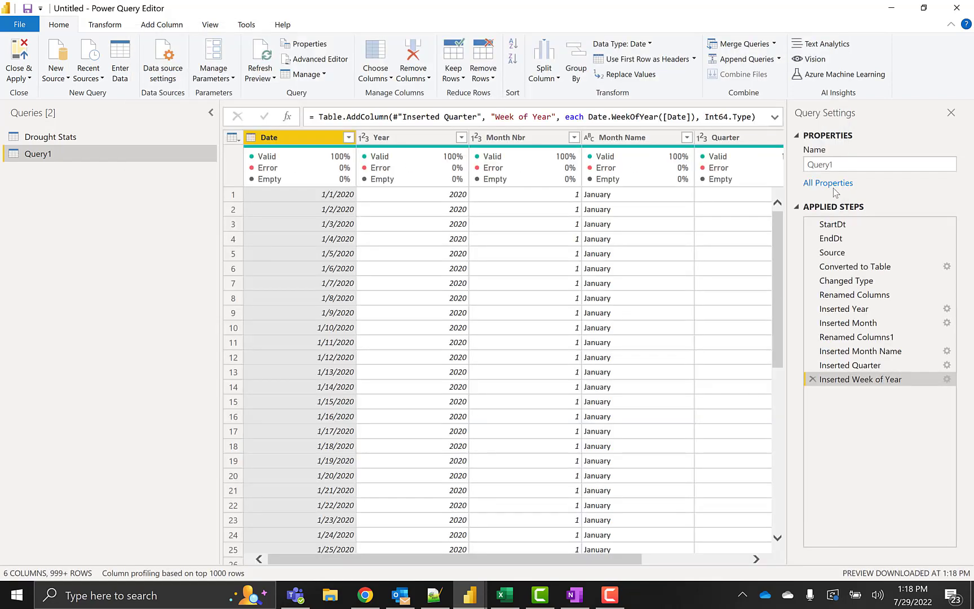
# Rename Query1 to 'Date'
pyautogui.doubleClick(838, 162)
pyautogui.write('Date')
pyautogui.press('Return')
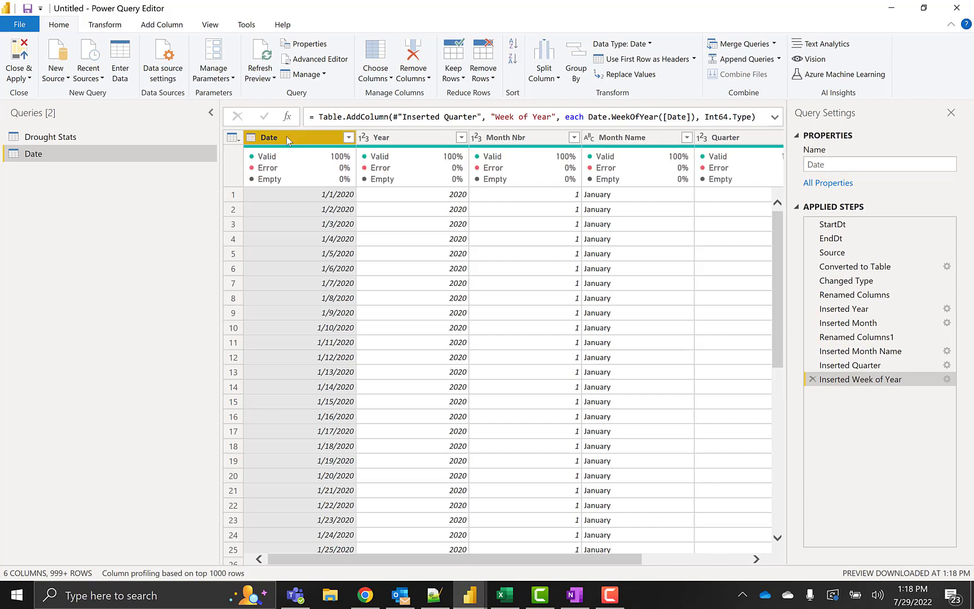
# Inspect the column profiles of the Date and Month Name columns
pyautogui.click(287, 136)
pyautogui.click(117, 29)
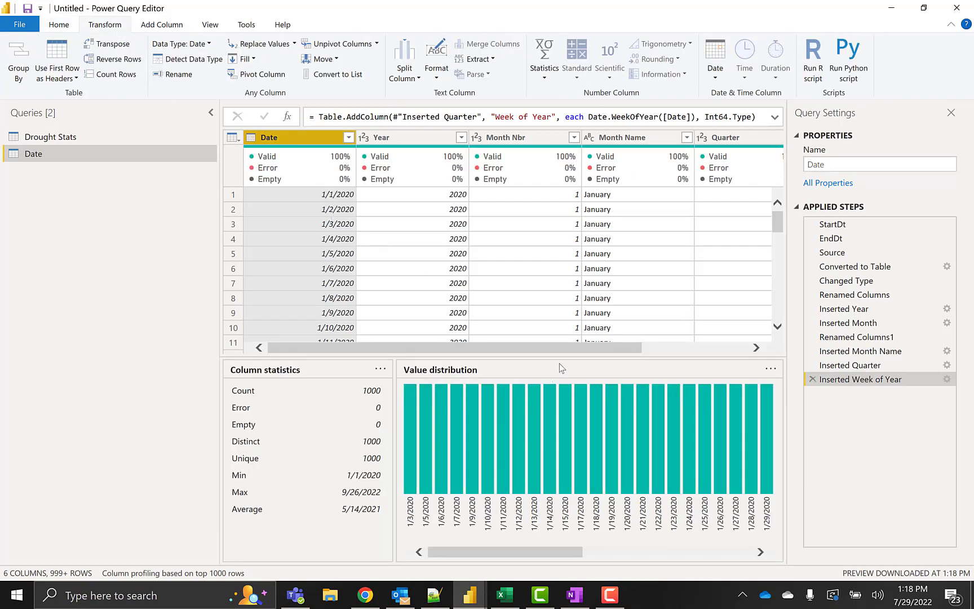
pyautogui.moveTo(579, 347); pyautogui.dragTo(719, 338)
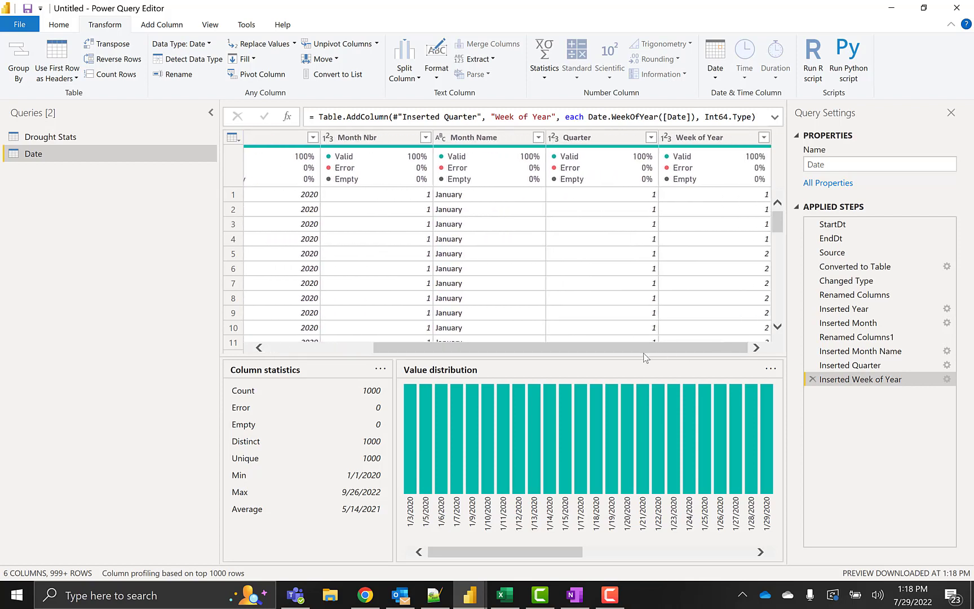
pyautogui.click(477, 138)
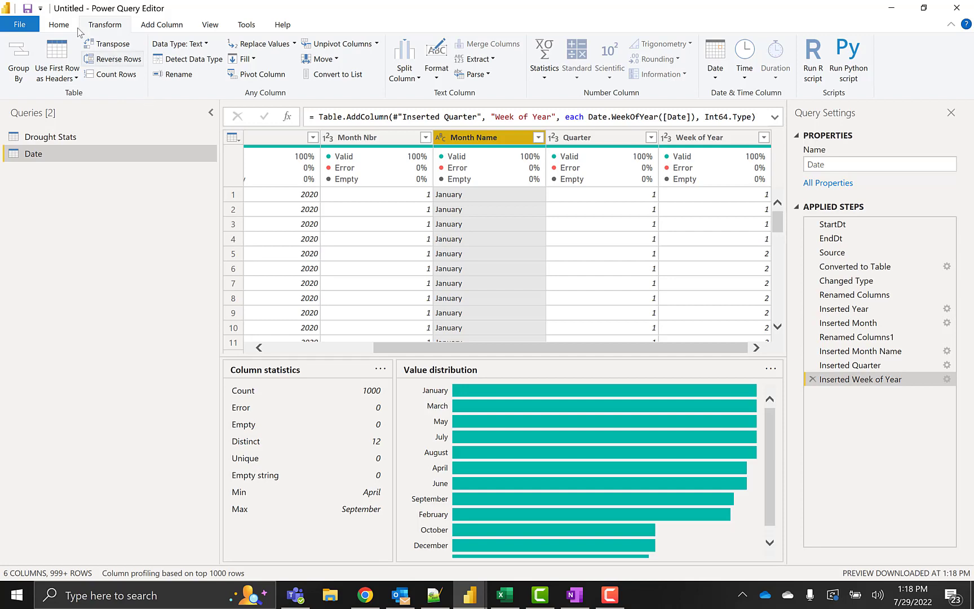
pyautogui.click(62, 26)
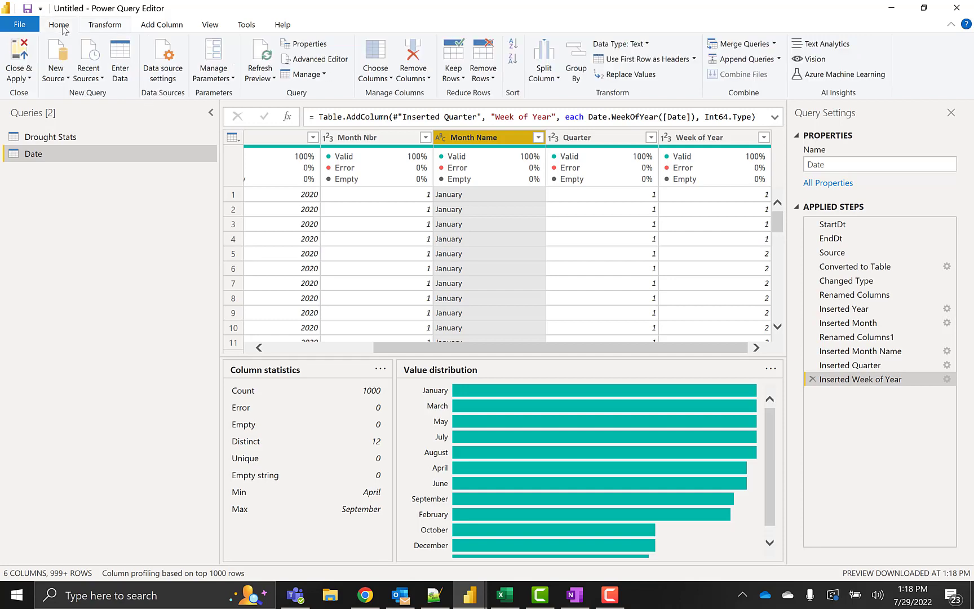
# Create a 'Drought Category' table from pasted D0–D4 and None rows with IDs and sort orders
pyautogui.click(120, 73)
pyautogui.hotkey('ctrl', 'v')
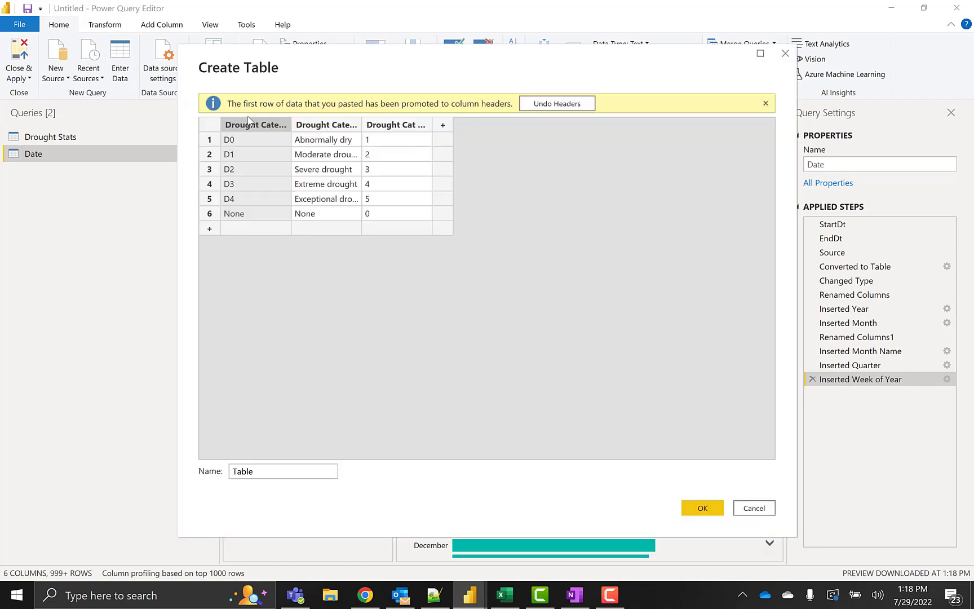
pyautogui.doubleClick(243, 472)
pyautogui.write('Drought Category')
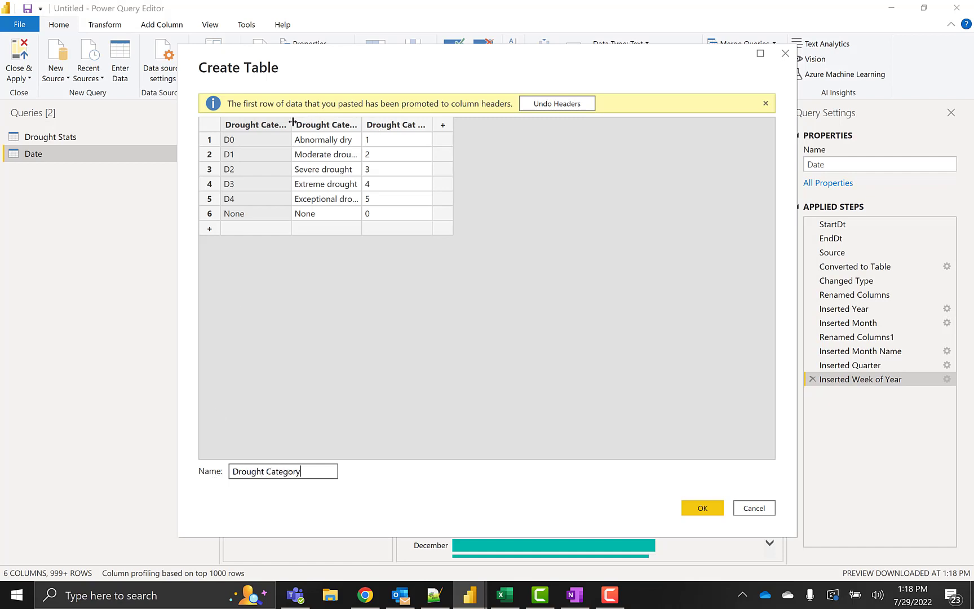
pyautogui.moveTo(291, 124); pyautogui.dragTo(309, 125)
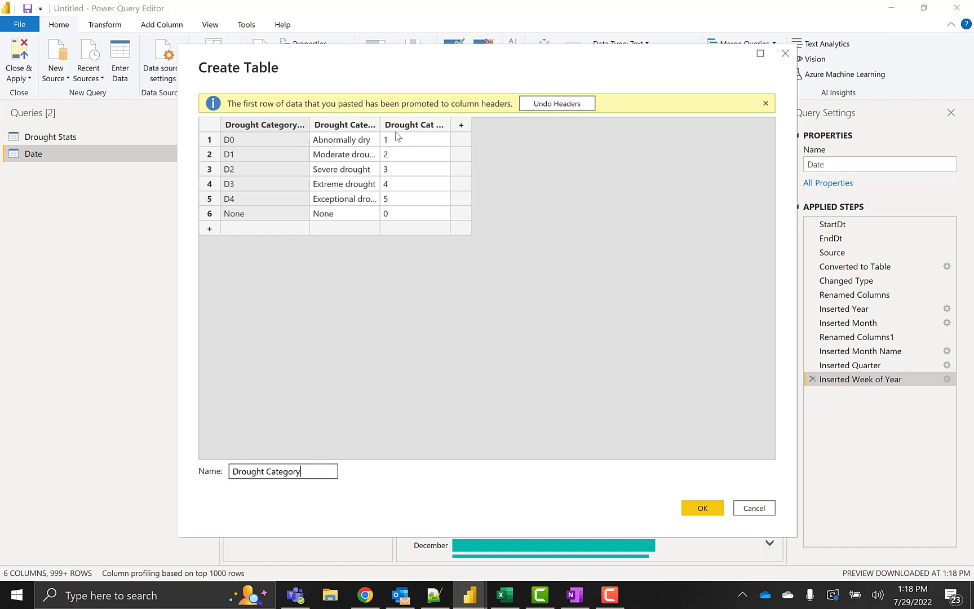
pyautogui.click(702, 508)
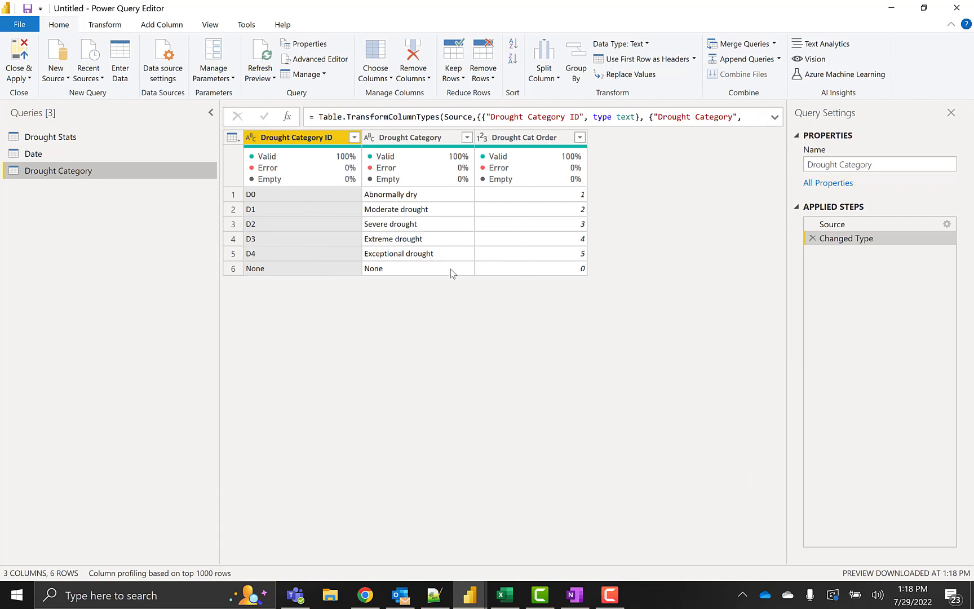
# Check the Drought Cat Order values in the Drought Category table
pyautogui.click(524, 273)
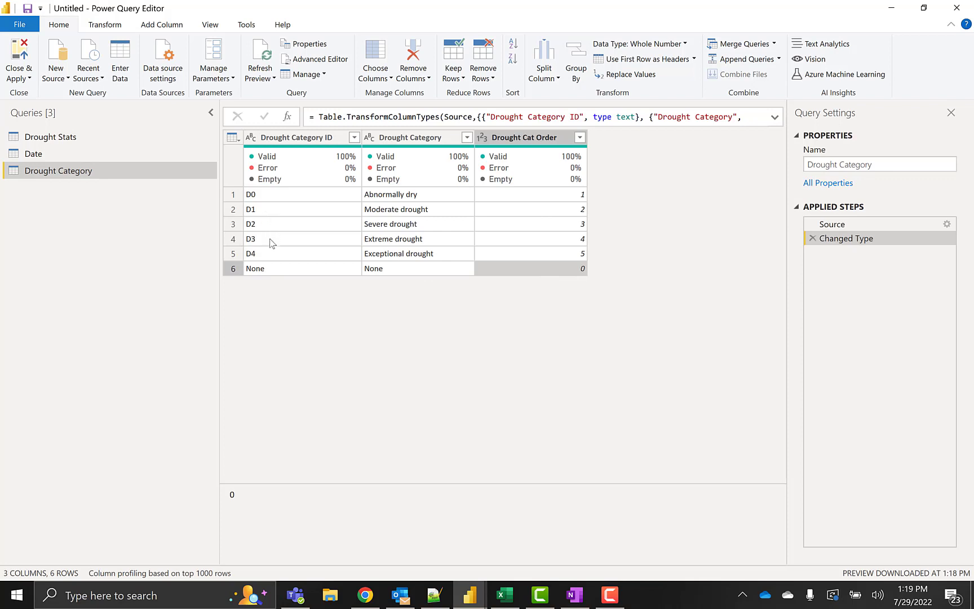
pyautogui.click(517, 137)
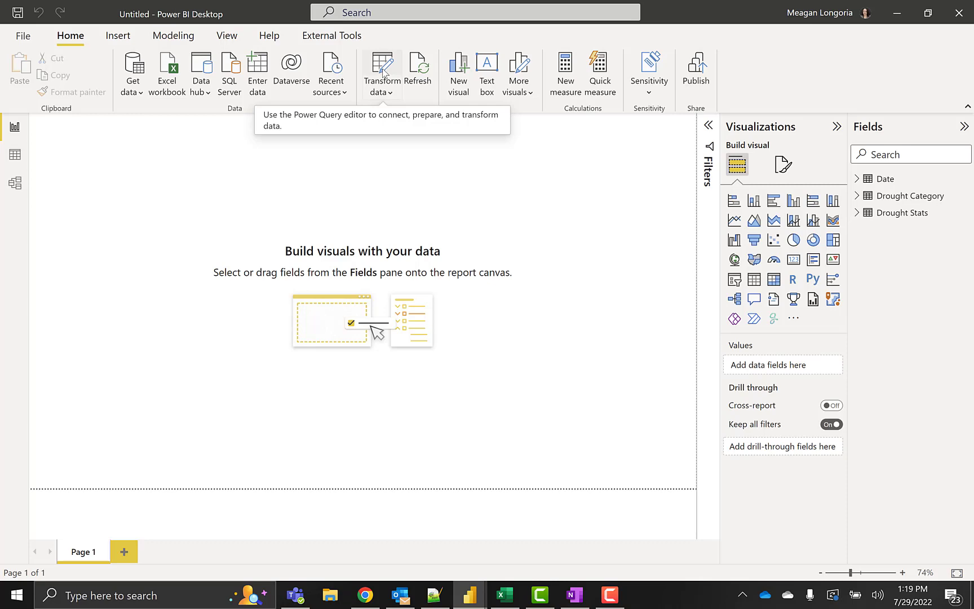
# After the three tables finish loading, reopen Power Query Editor with Transform data
pyautogui.click(382, 71)
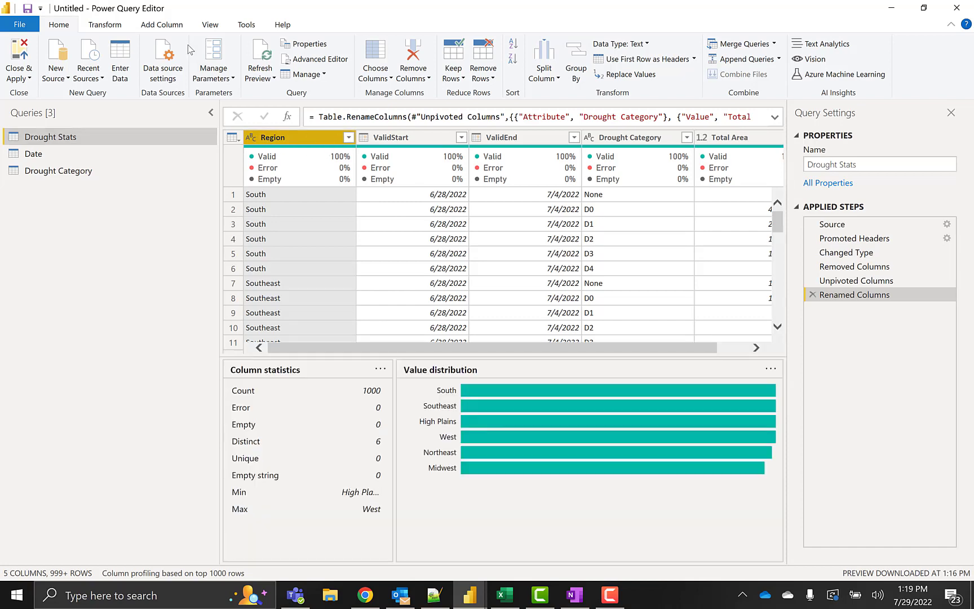
# Add a custom column named 'RegionSort' with the pasted if/else Region formula
pyautogui.click(178, 29)
pyautogui.click(67, 61)
pyautogui.click(484, 364)
pyautogui.write('if [Region] = "West" then 1 else if [Region] = "High Plains" then 2 else if [Region] = "Midwest" then 3 else if [Region] = "South" then 4 else if [Region] = "Northeast" then 6 else if [Region] = "Southeast" then 5 else 9')
pyautogui.click(277, 224)
pyautogui.doubleClick(277, 223)
pyautogui.write('RegionSort')
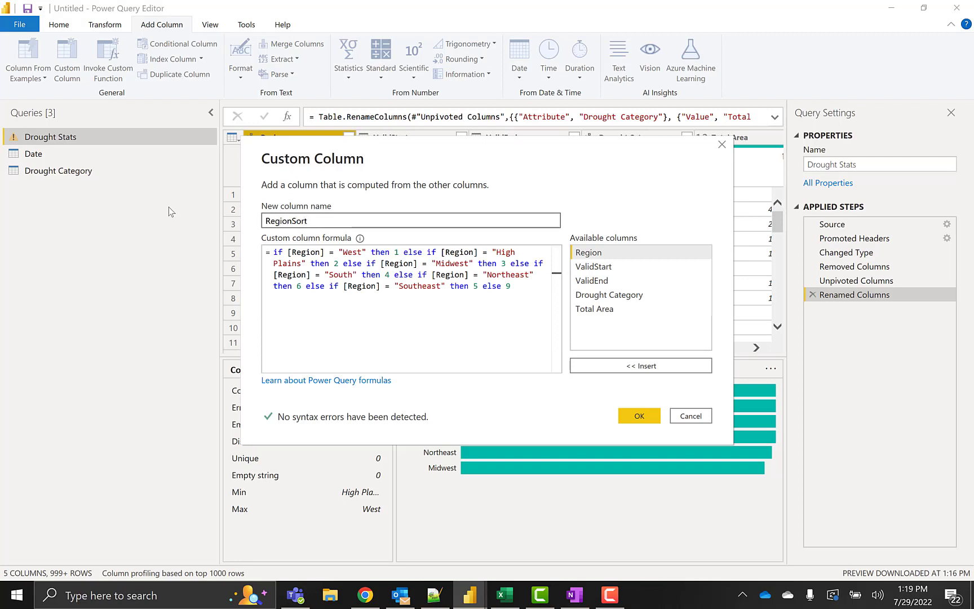
pyautogui.click(342, 253)
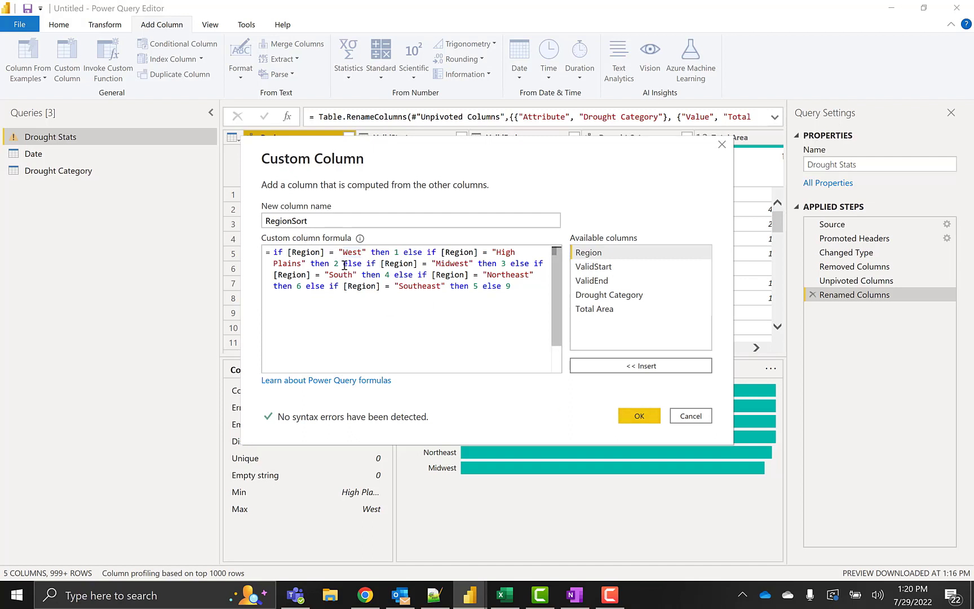
# Verify the formula ranks West 1 through Northeast 6, confirm it, and apply the query changes
pyautogui.click(403, 286)
pyautogui.click(287, 287)
pyautogui.click(627, 420)
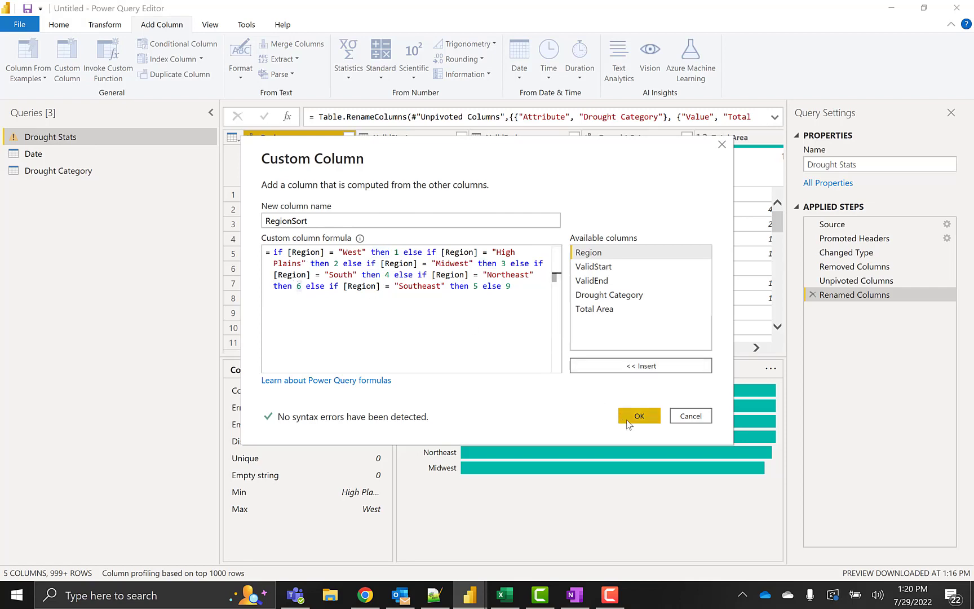
pyautogui.click(627, 422)
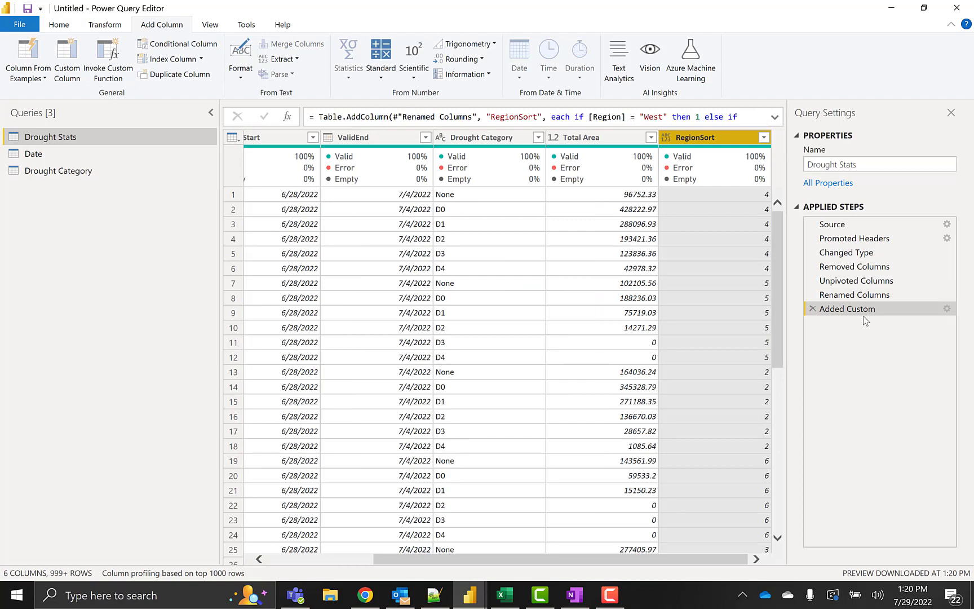
pyautogui.click(59, 25)
pyautogui.click(17, 54)
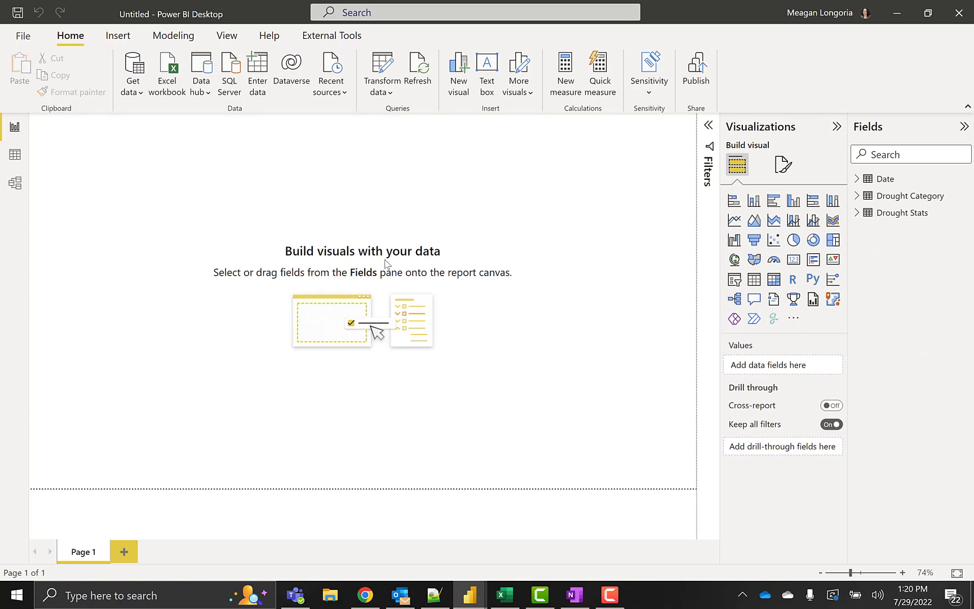
# In the model diagram, rearrange the Drought Category and Drought Stats tables so all are visible
pyautogui.click(14, 188)
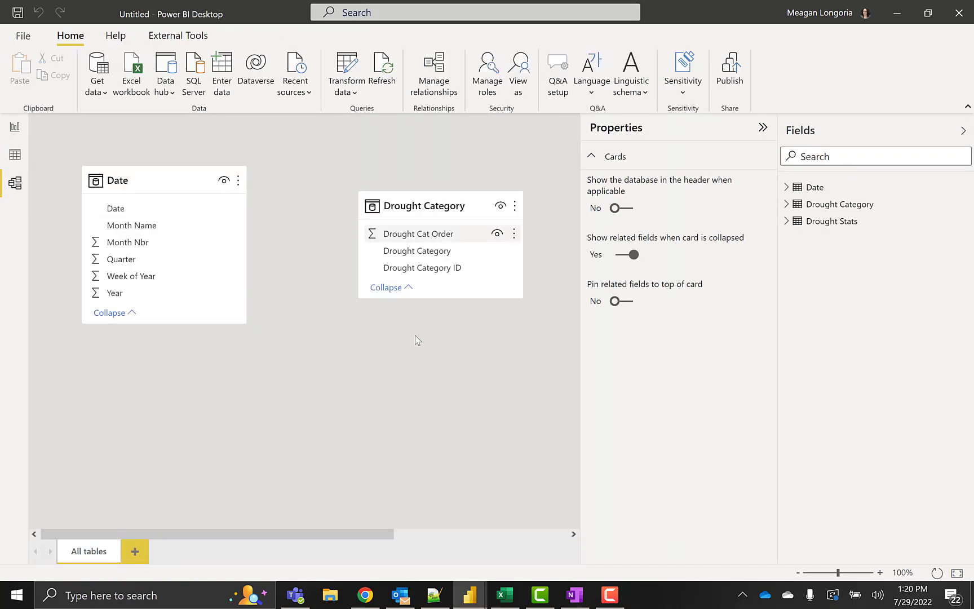
pyautogui.moveTo(439, 207); pyautogui.dragTo(285, 359)
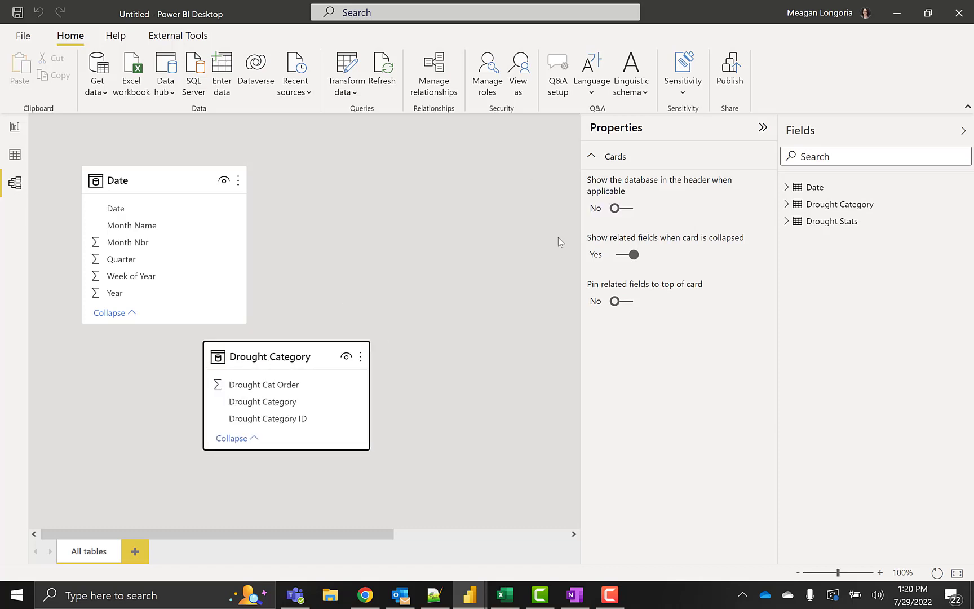
pyautogui.click(663, 127)
pyautogui.moveTo(671, 187); pyautogui.dragTo(380, 126)
# Relate Drought Stats to Drought Category by category field, and ValidEnd to Date's Date
pyautogui.click(372, 210)
pyautogui.moveTo(372, 211); pyautogui.dragTo(302, 420)
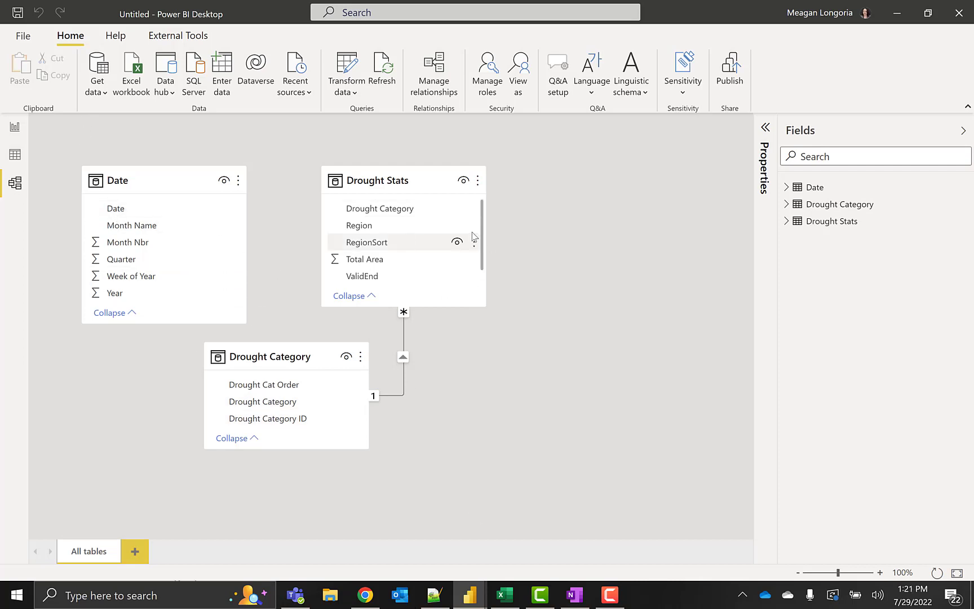
pyautogui.moveTo(376, 282); pyautogui.dragTo(184, 213)
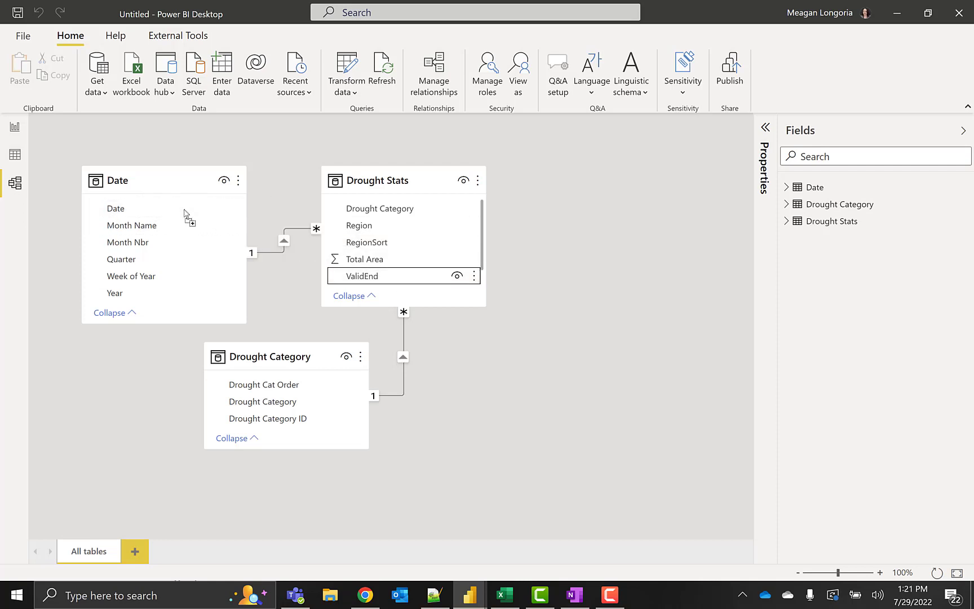
pyautogui.moveTo(288, 361); pyautogui.dragTo(625, 229)
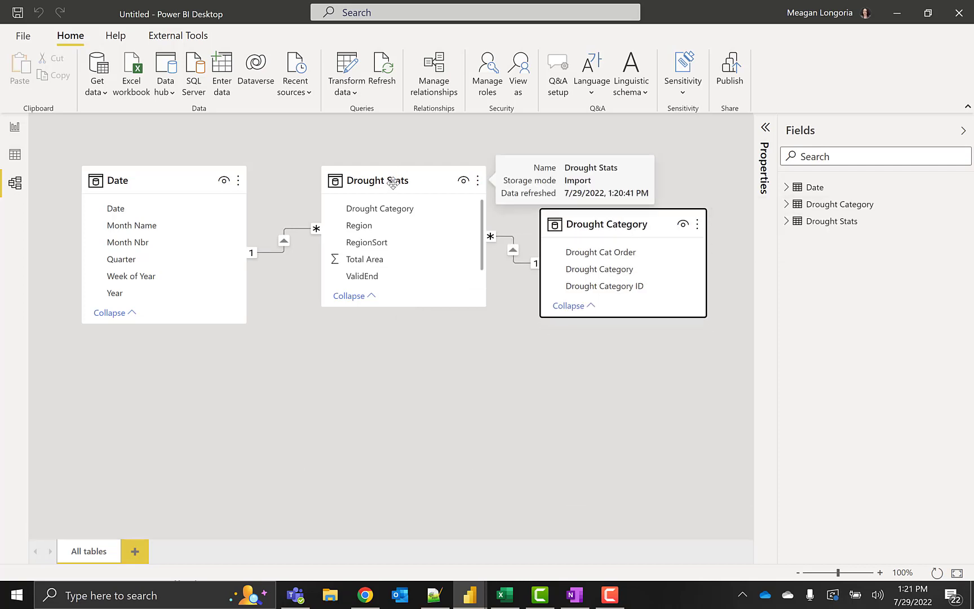
pyautogui.moveTo(394, 187); pyautogui.dragTo(384, 335)
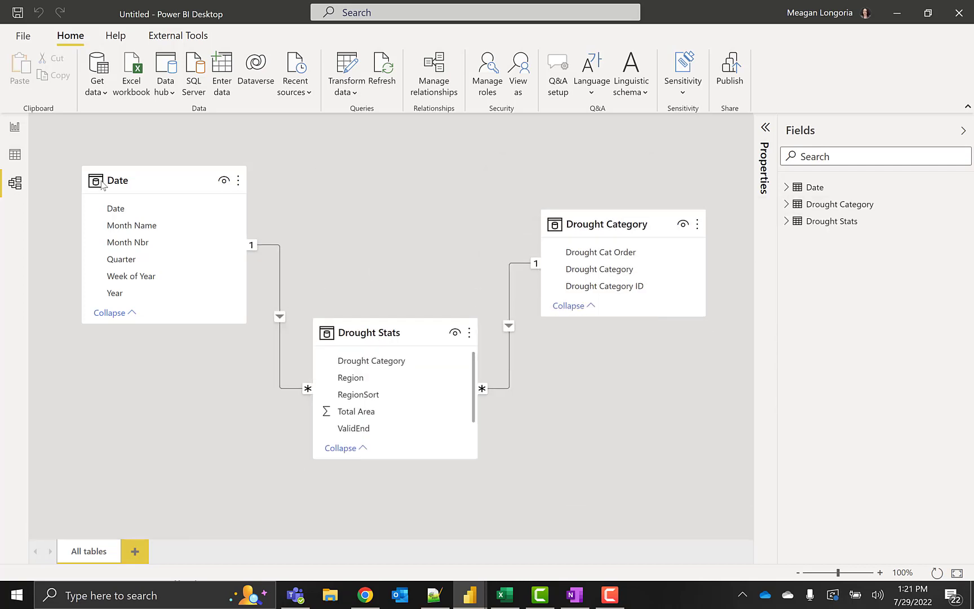
# Sort the Drought Category and Drought Category ID columns by Drought Cat Order
pyautogui.moveTo(94, 180)
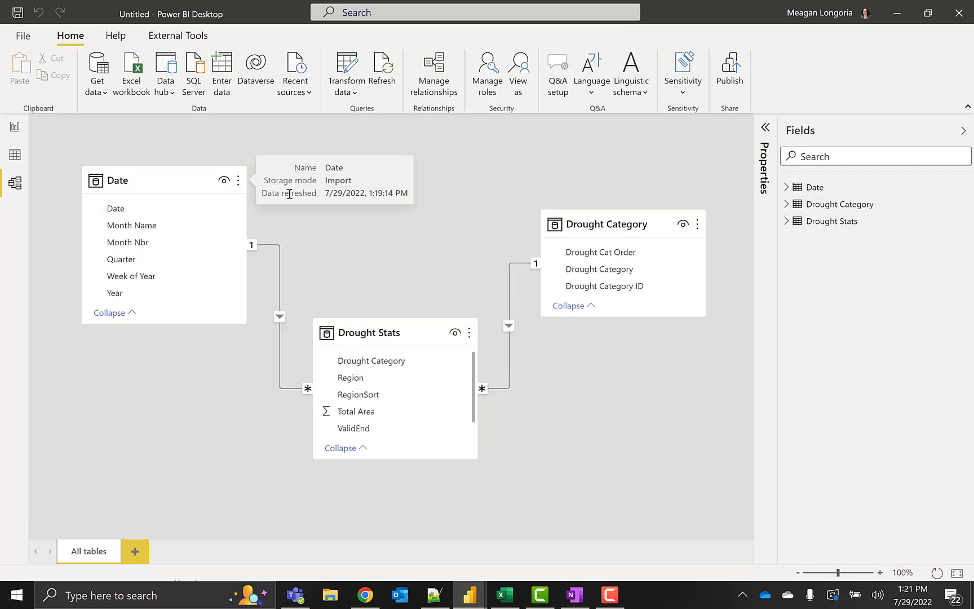
pyautogui.click(14, 126)
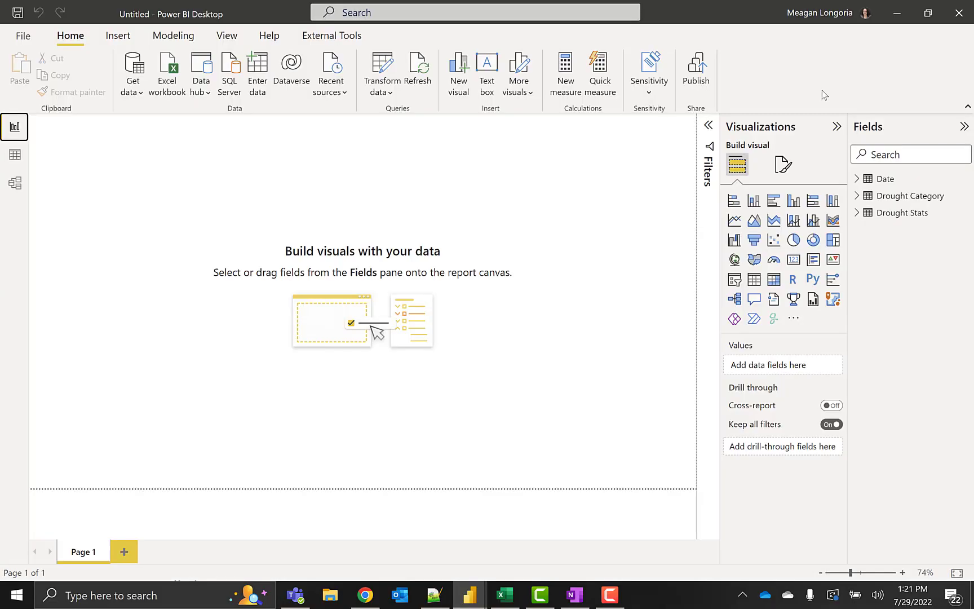
pyautogui.click(857, 195)
pyautogui.moveTo(848, 248); pyautogui.dragTo(773, 248)
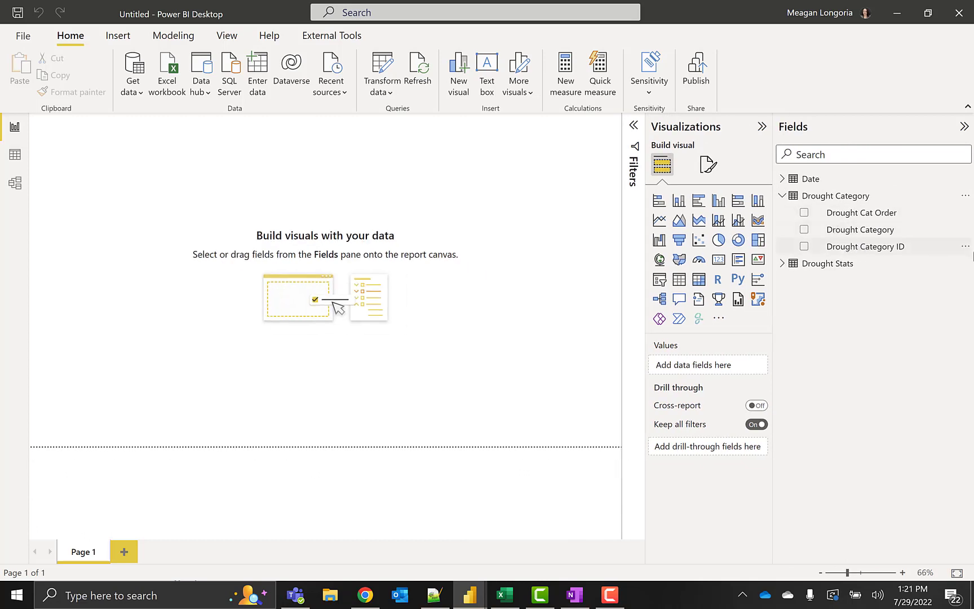
pyautogui.click(858, 232)
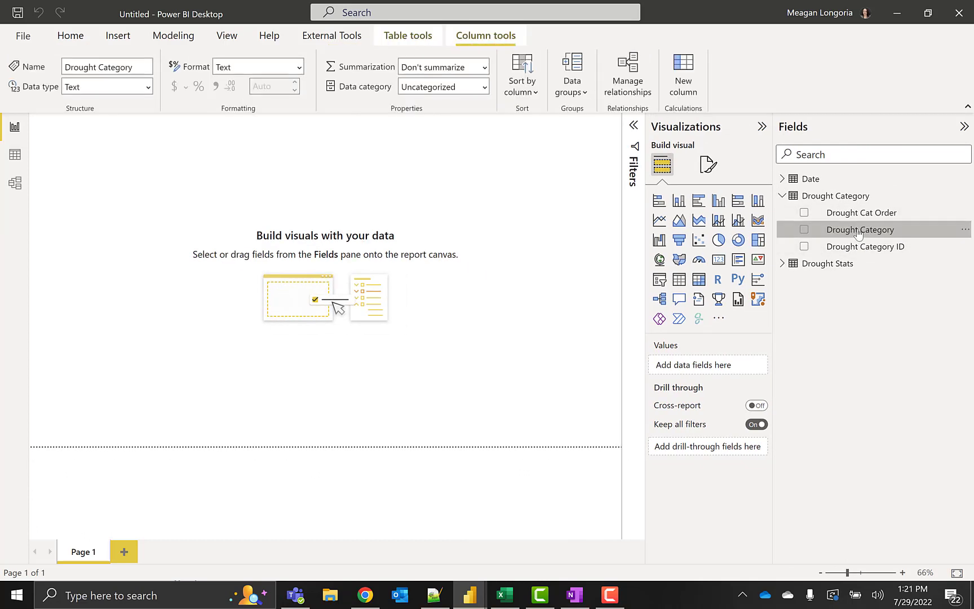
pyautogui.click(485, 90)
pyautogui.click(486, 68)
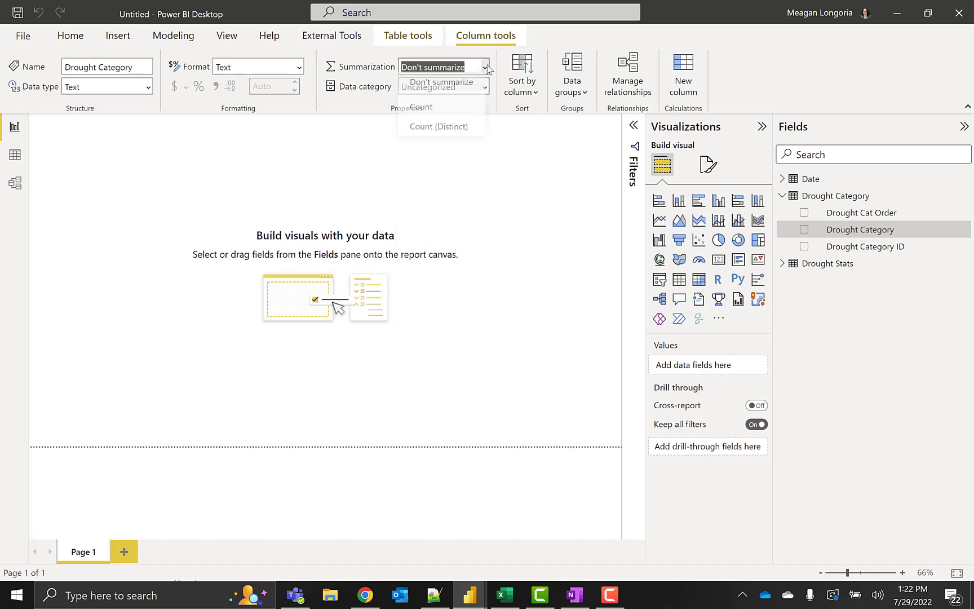
pyautogui.click(536, 84)
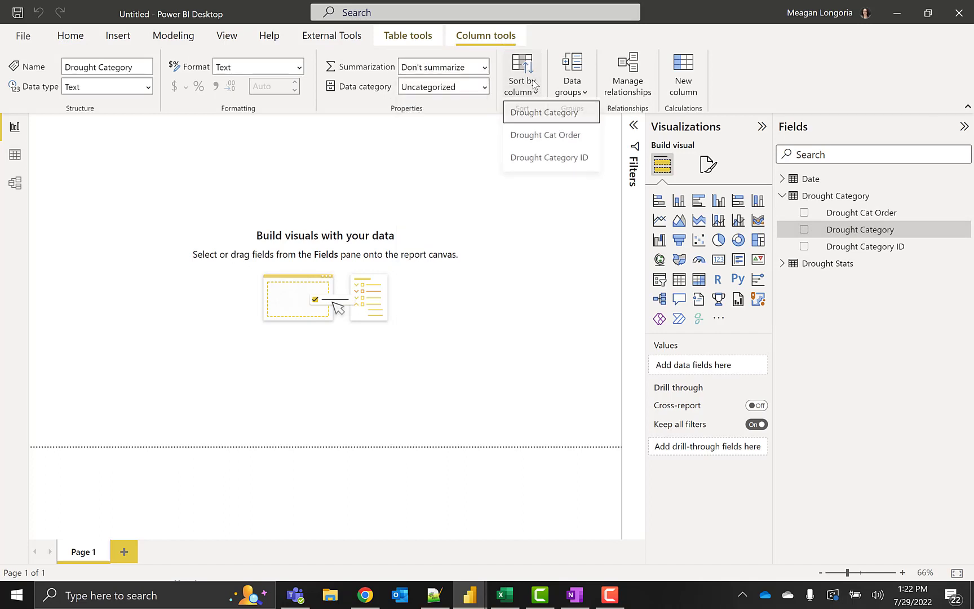
pyautogui.click(550, 142)
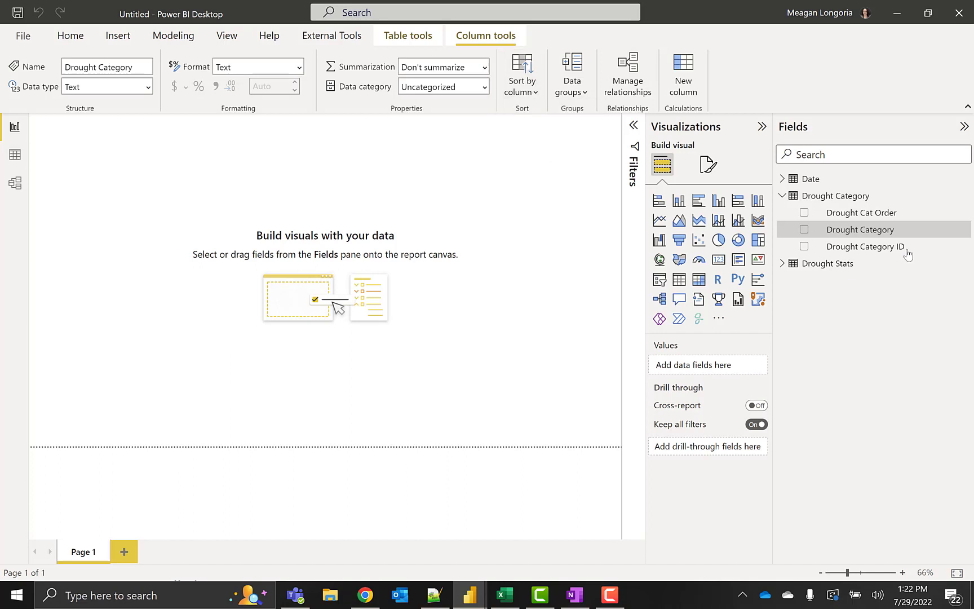
pyautogui.click(896, 248)
pyautogui.click(531, 91)
pyautogui.click(546, 139)
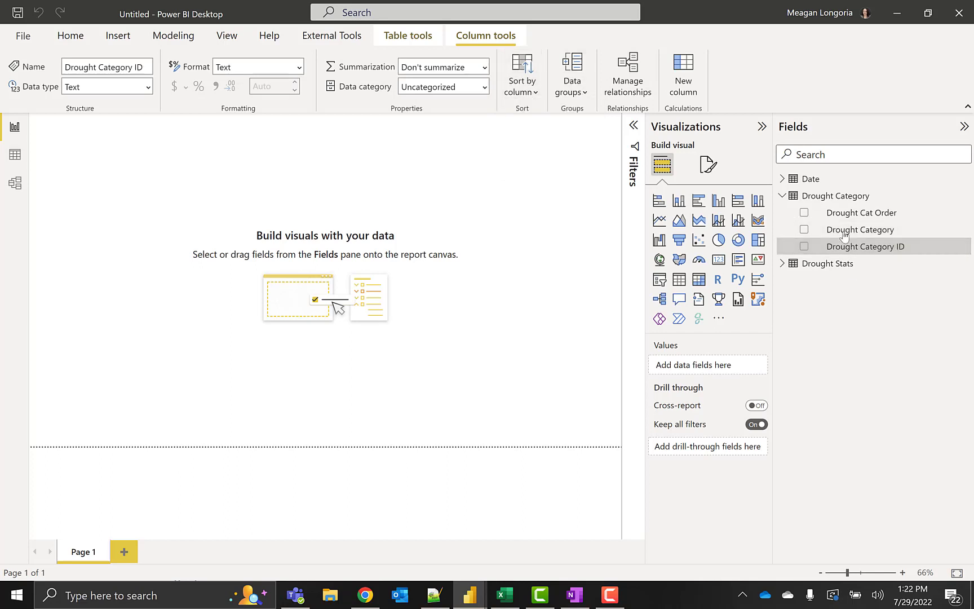
# Sort the Region column in Drought Stats by RegionSort
pyautogui.click(782, 195)
pyautogui.click(782, 212)
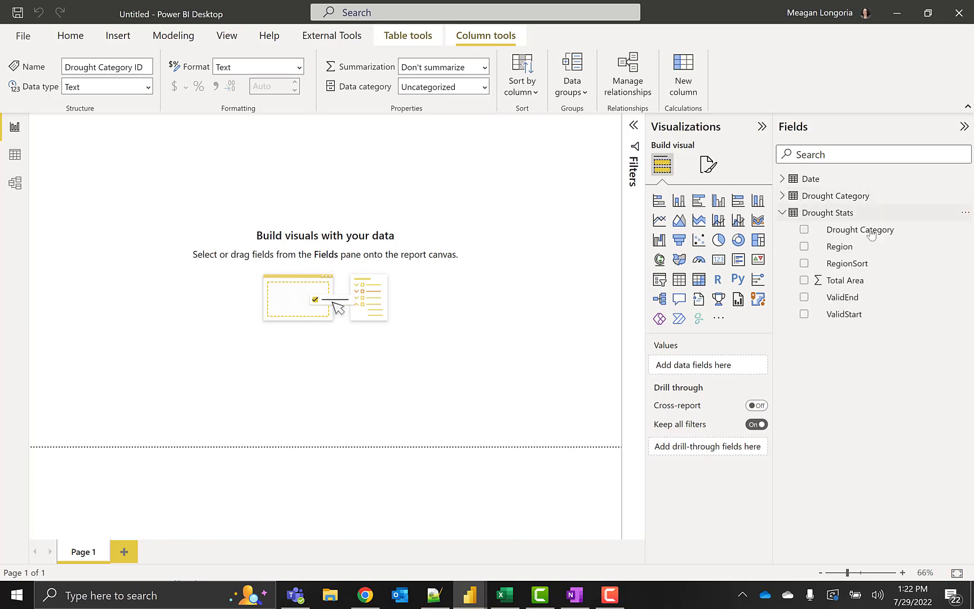
pyautogui.click(844, 248)
pyautogui.click(529, 92)
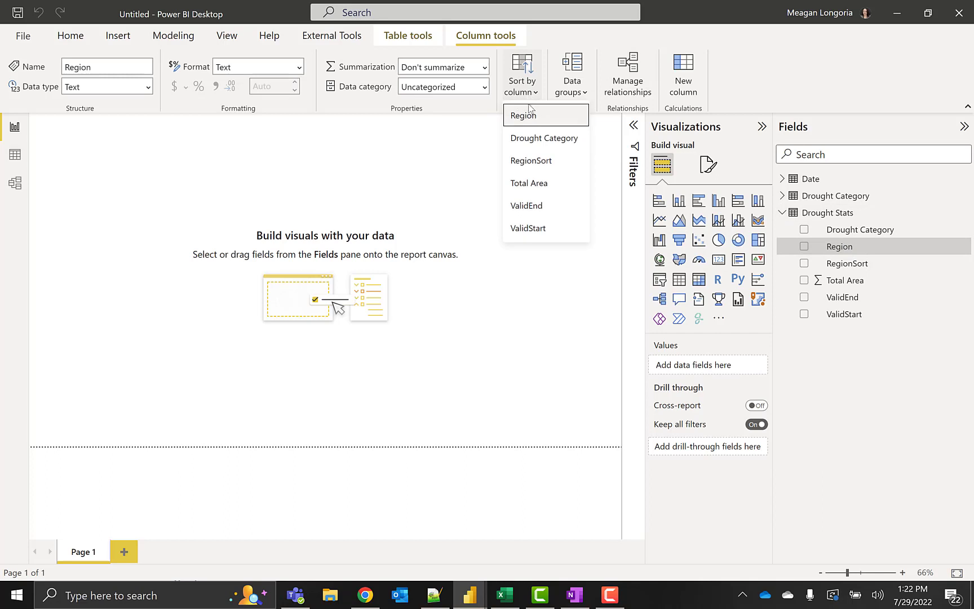
pyautogui.click(531, 161)
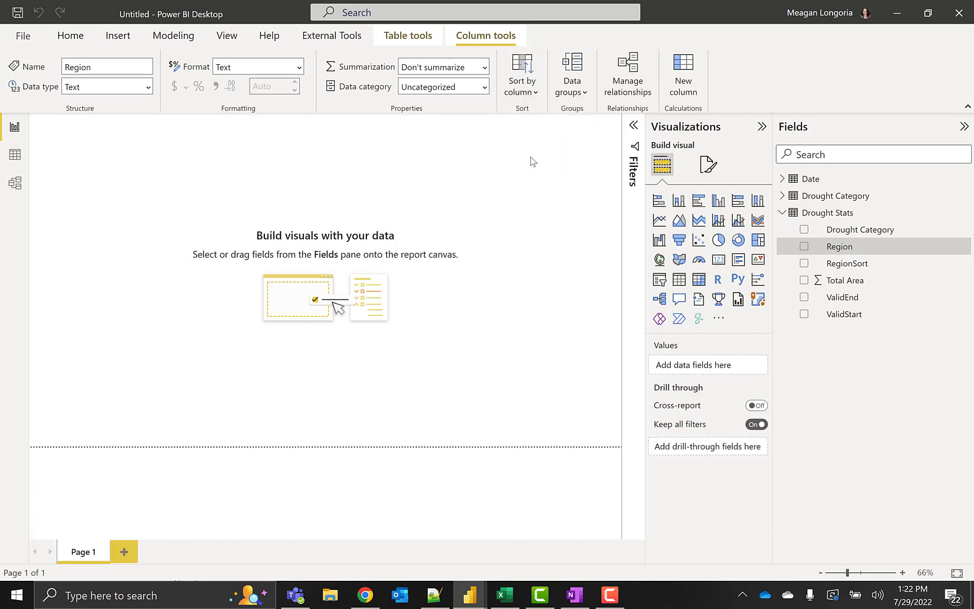
pyautogui.click(531, 98)
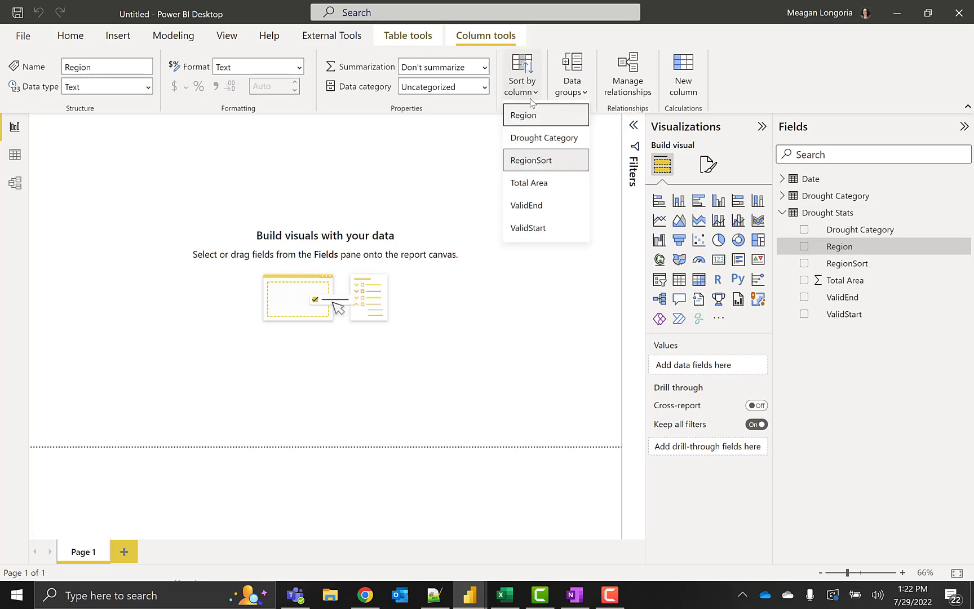
pyautogui.click(896, 332)
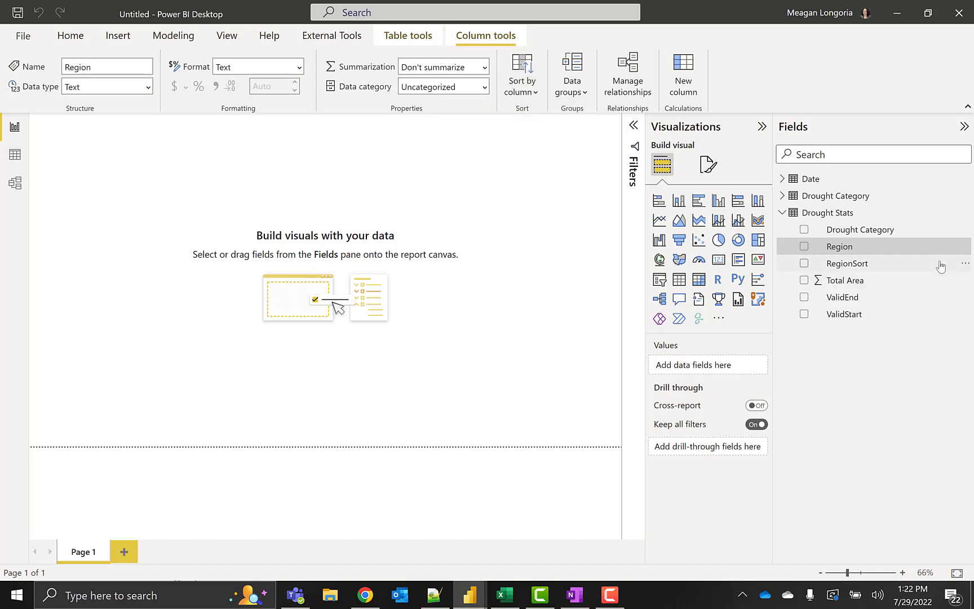
# Hide the RegionSort field in Drought Stats
pyautogui.rightClick(865, 264)
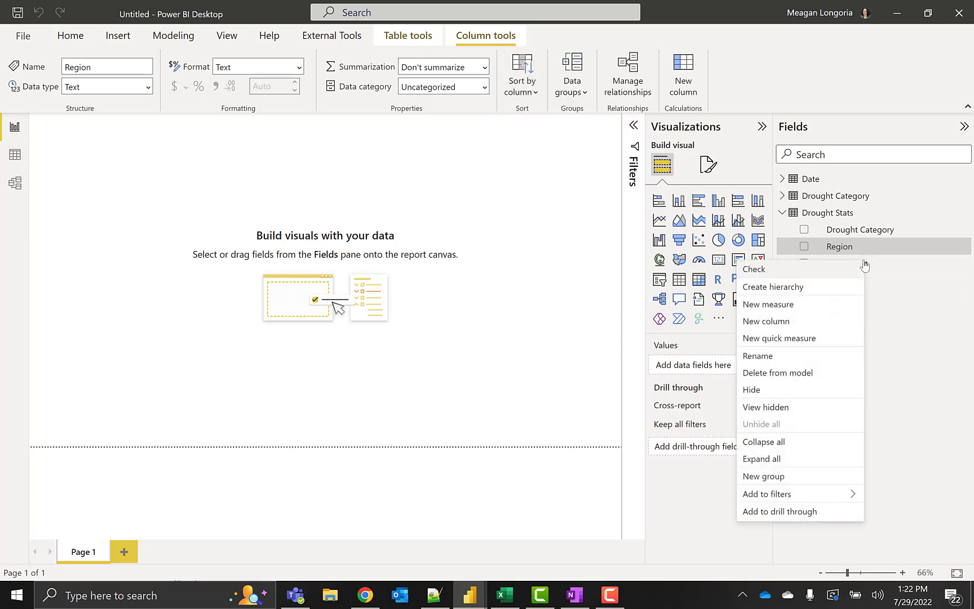
pyautogui.click(918, 264)
pyautogui.rightClick(917, 264)
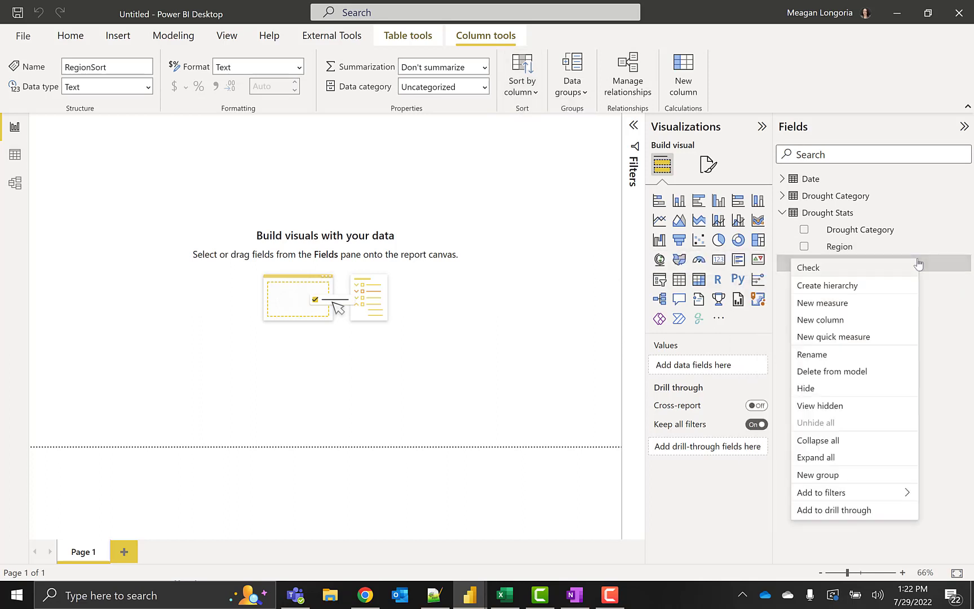
pyautogui.click(806, 388)
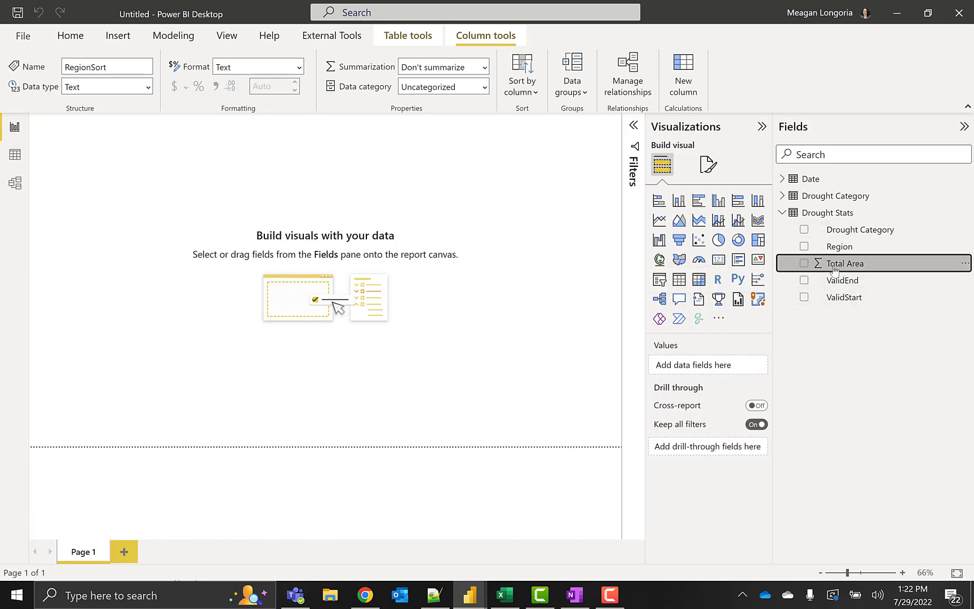
# Hide the ValidEnd and ValidStart fields in the Drought Stats table
pyautogui.rightClick(842, 286)
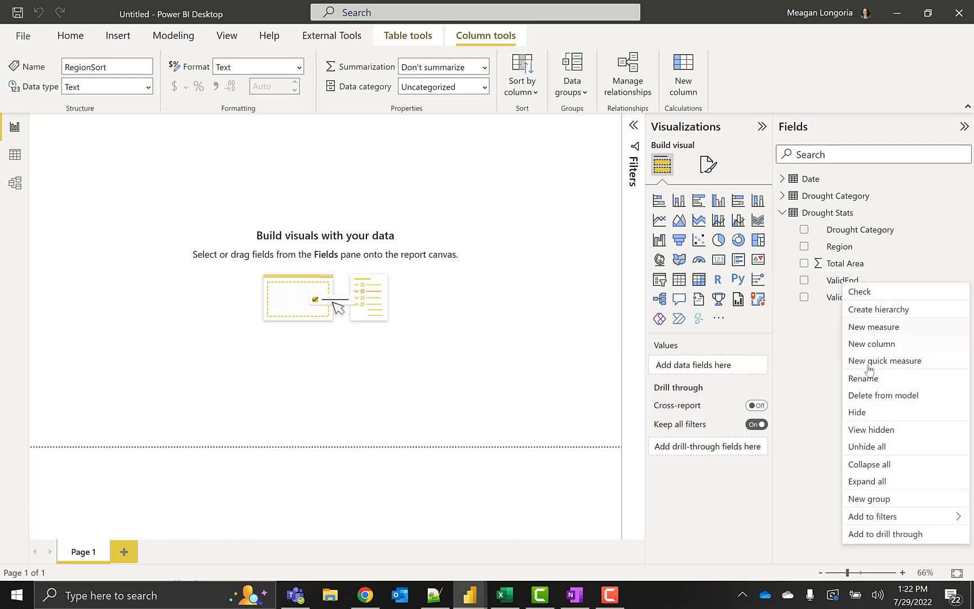
pyautogui.click(852, 412)
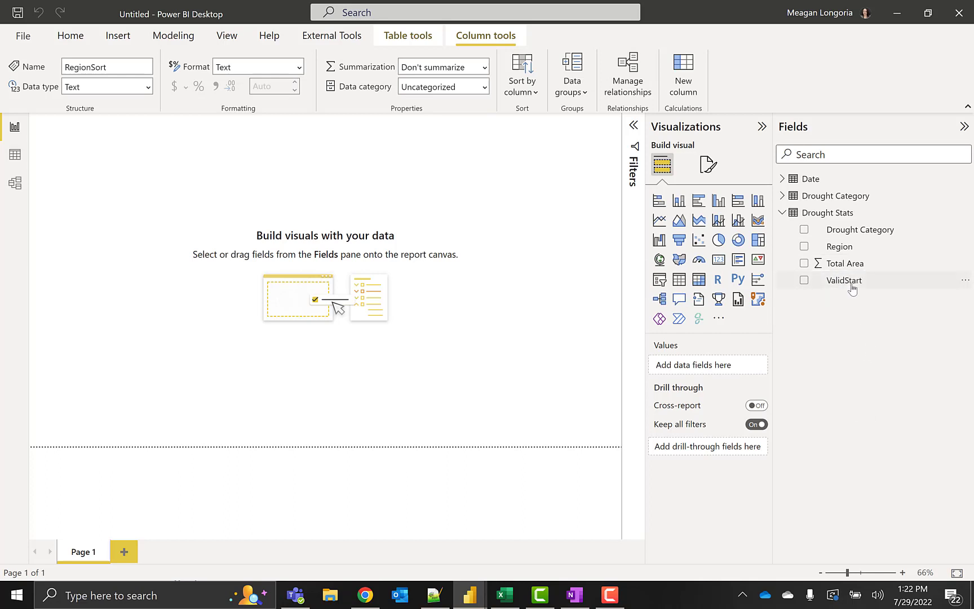
pyautogui.rightClick(851, 288)
pyautogui.click(805, 420)
pyautogui.rightClick(816, 215)
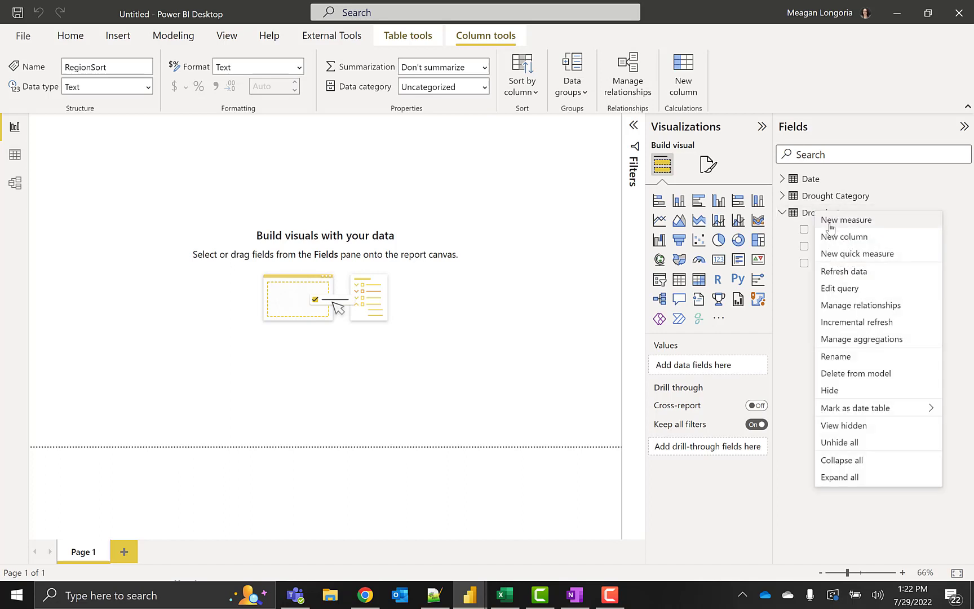
# Create the measure Affected Area = Sum('Drought Stats'[Total Area]) in Drought Stats
pyautogui.click(830, 221)
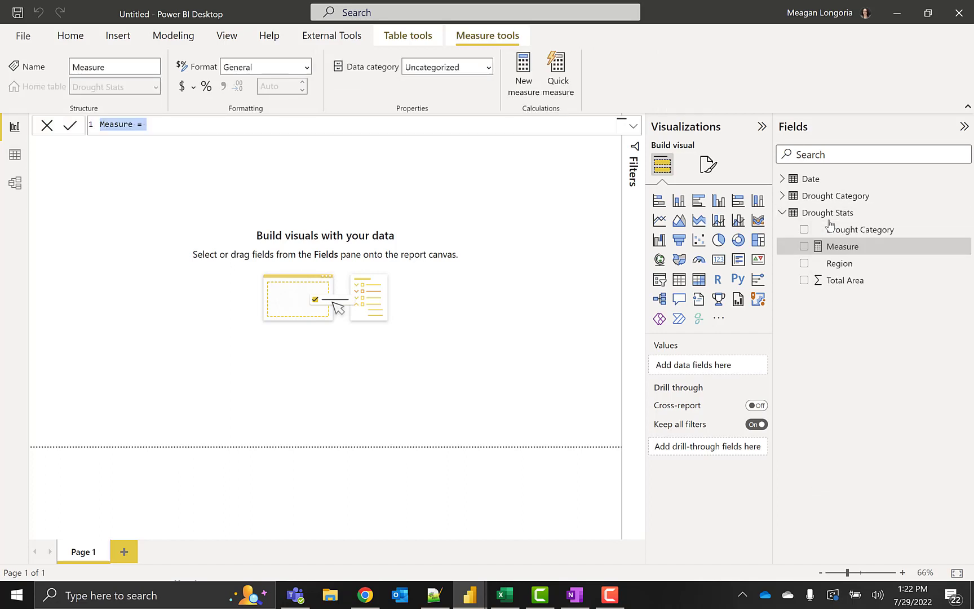
pyautogui.write('Affected Area')
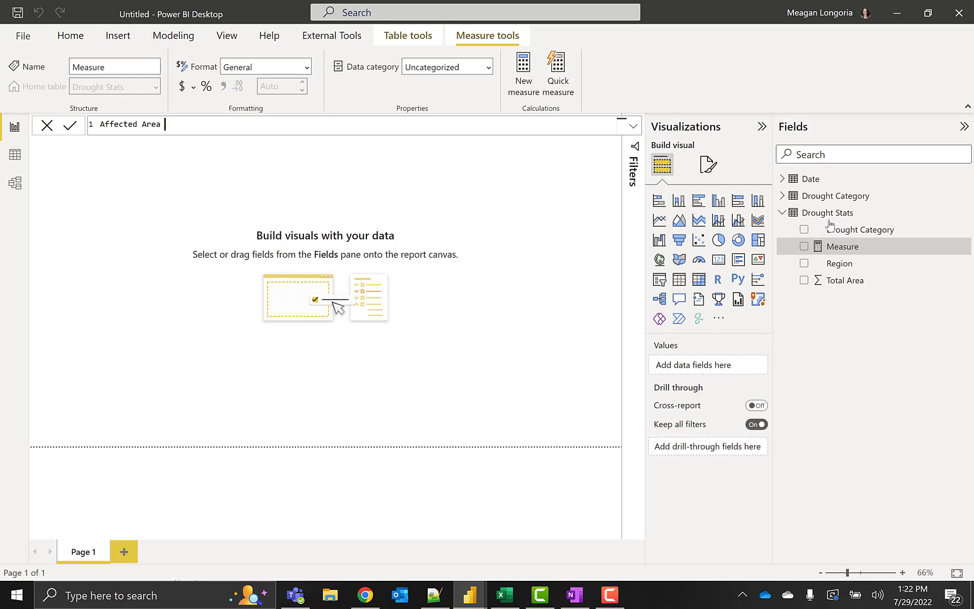
pyautogui.write(' = Sum(')
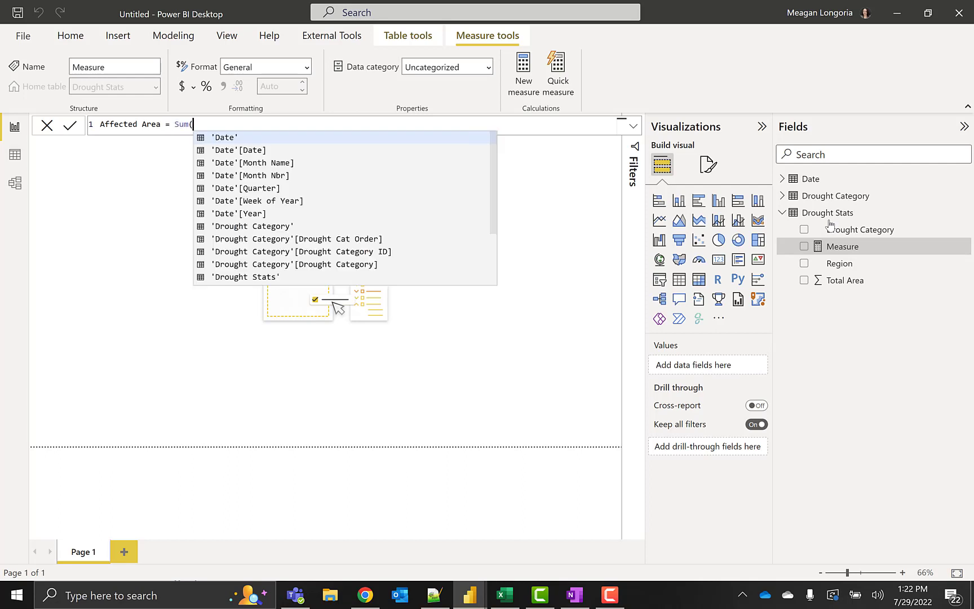
pyautogui.write("'")
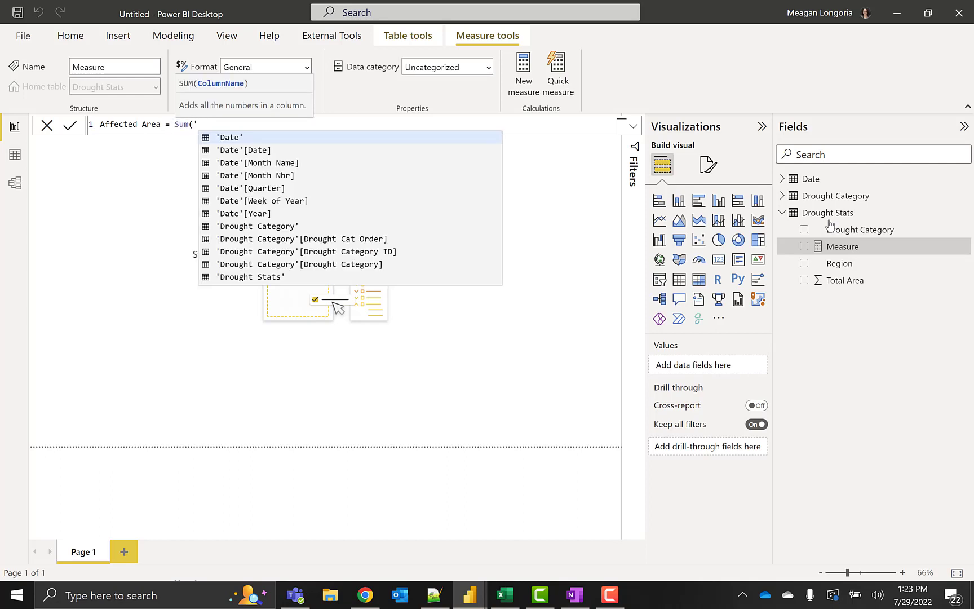
pyautogui.write('drou')
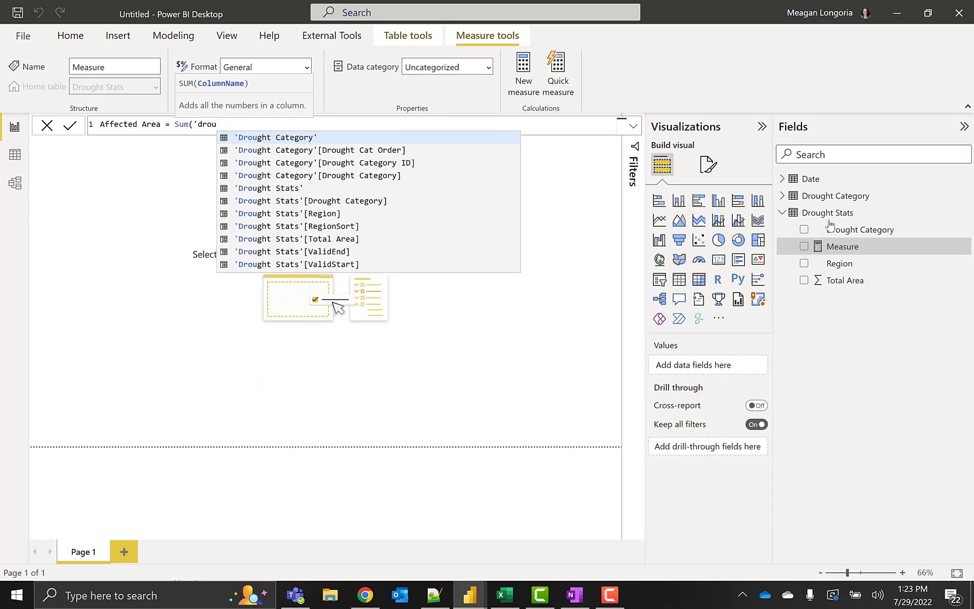
pyautogui.write('ght stats')
pyautogui.press('Tab')
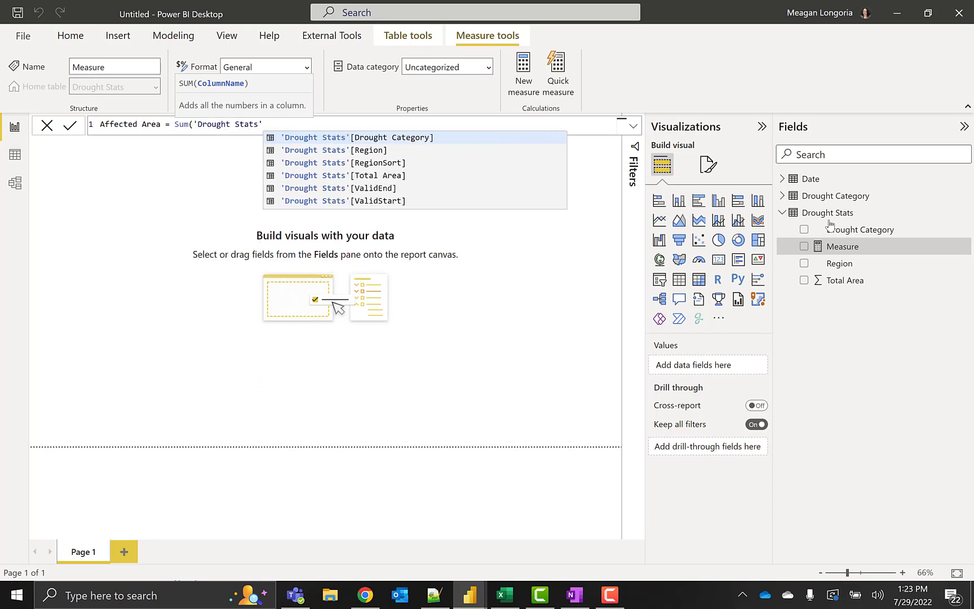
pyautogui.press('Down')
pyautogui.press('Down')
pyautogui.press('Down')
pyautogui.press('Tab')
pyautogui.write(')')
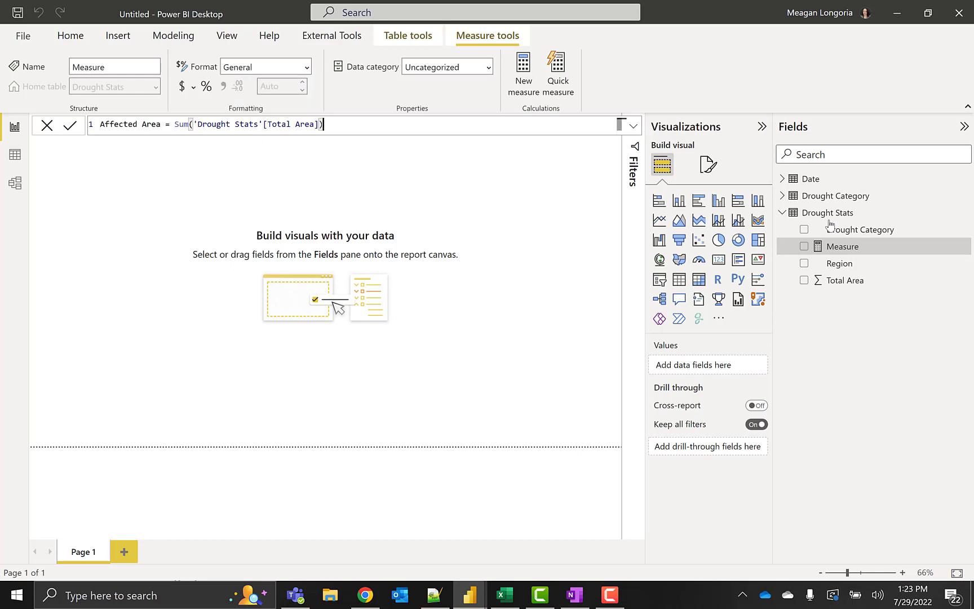
pyautogui.press('Return')
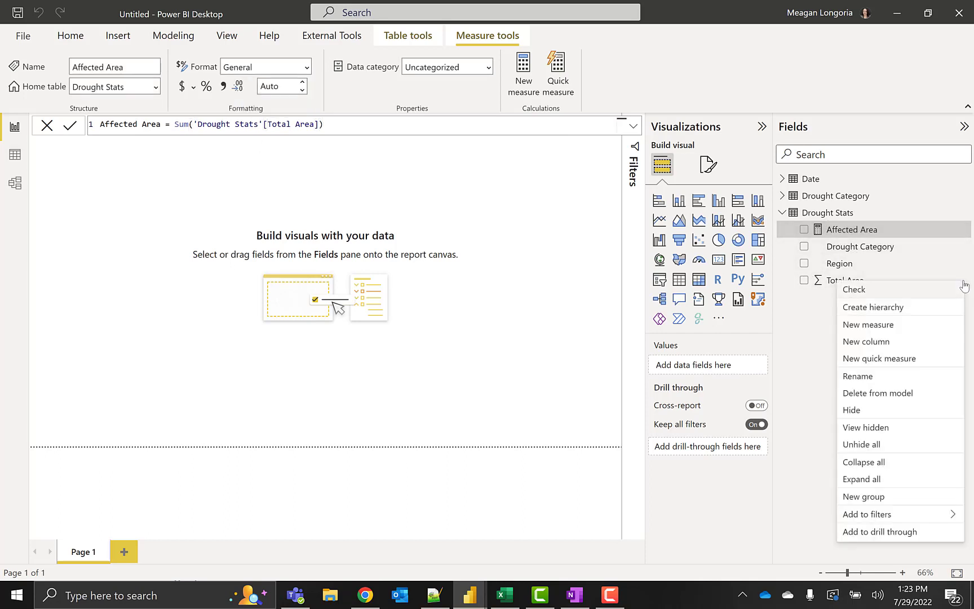
# Hide the Total Area and Drought Category fields in Drought Stats
pyautogui.click(965, 281)
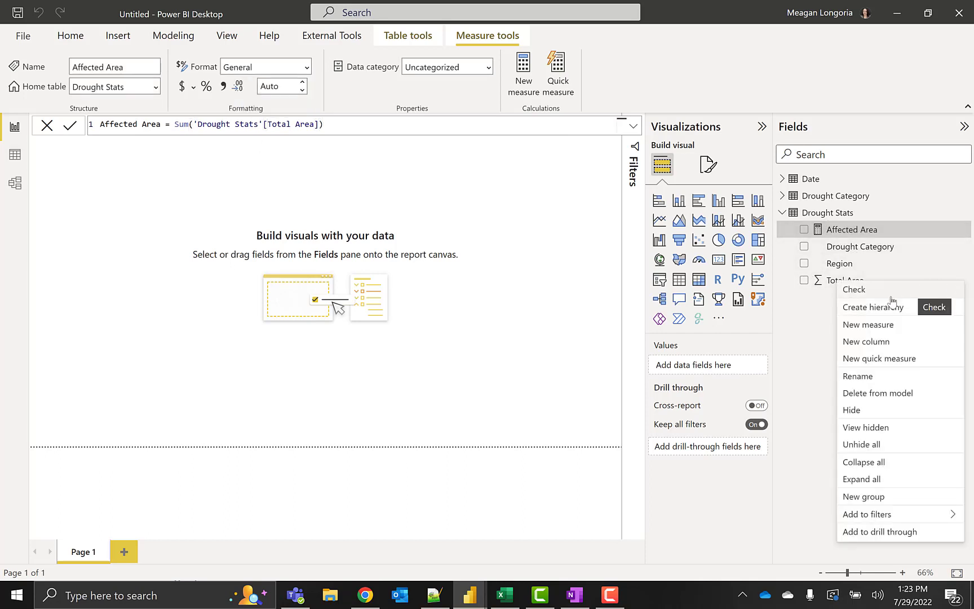
pyautogui.click(866, 410)
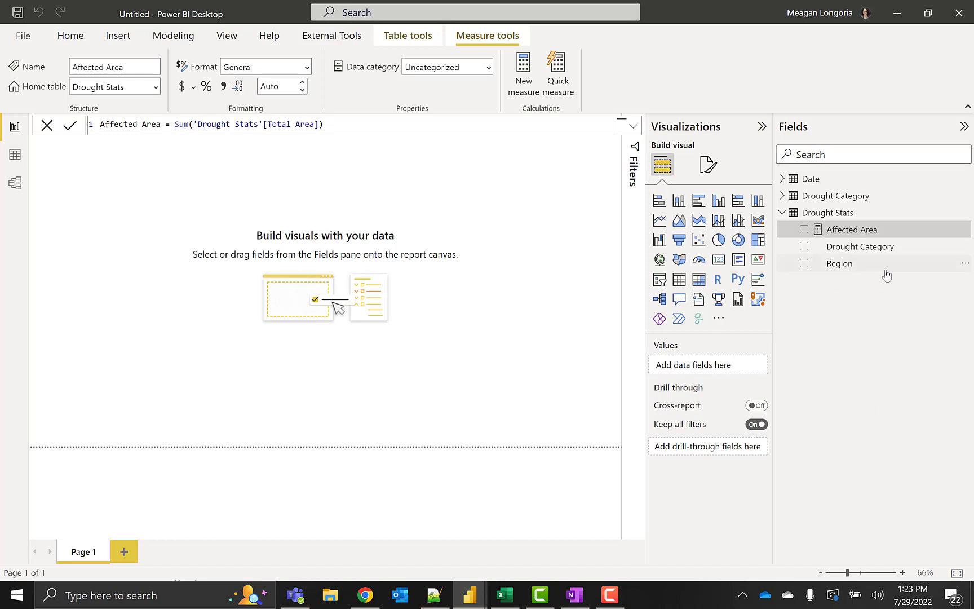
pyautogui.click(965, 246)
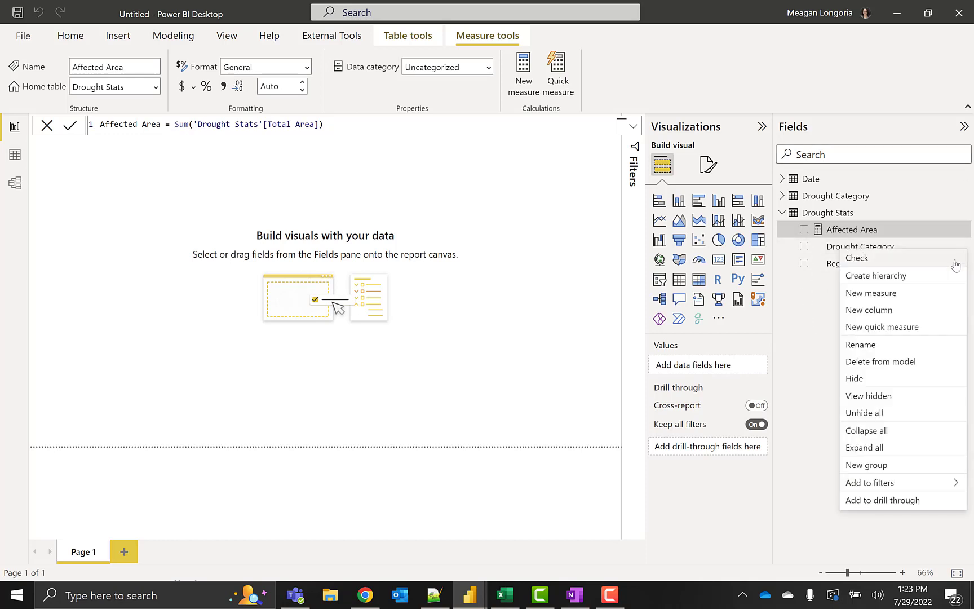
pyautogui.click(855, 378)
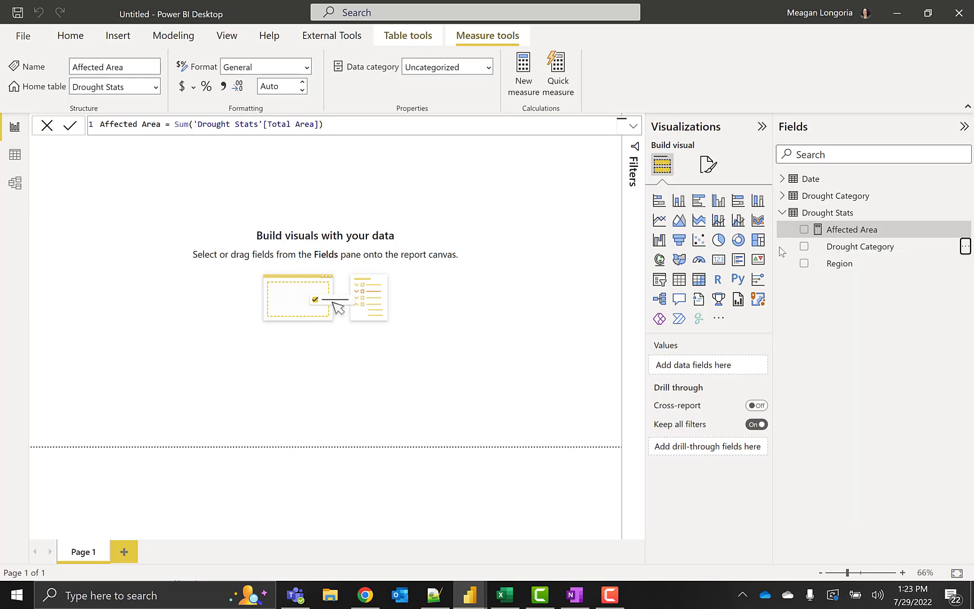
# Hide Drought Cat Order in the Drought Category table and expand the Date table
pyautogui.click(783, 197)
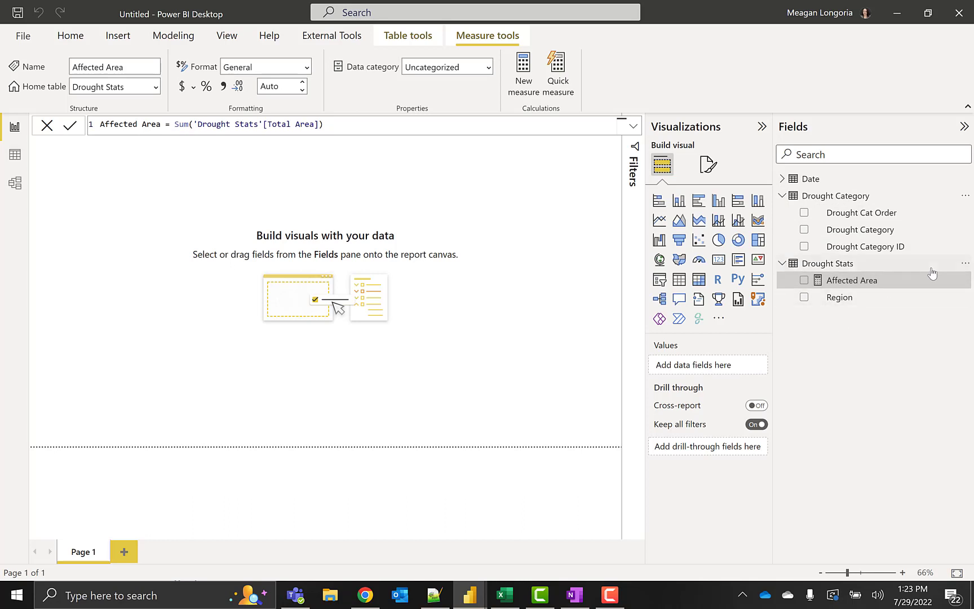
pyautogui.click(965, 213)
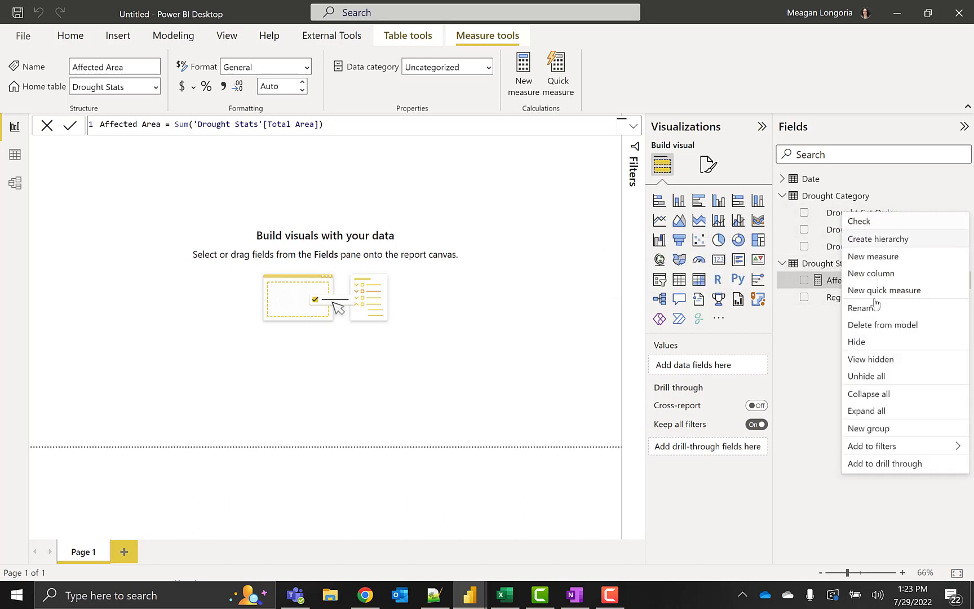
pyautogui.press('Escape')
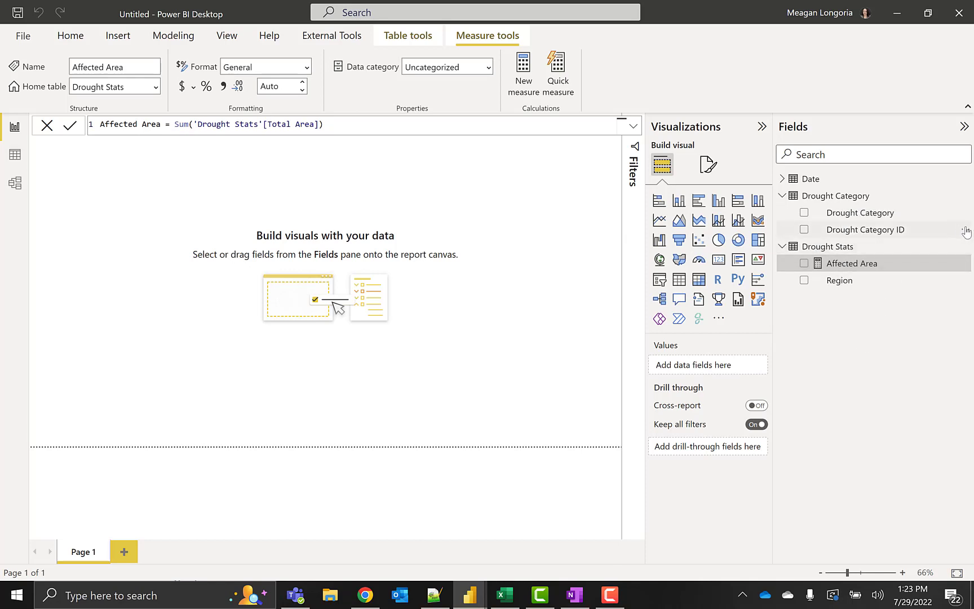
pyautogui.click(782, 179)
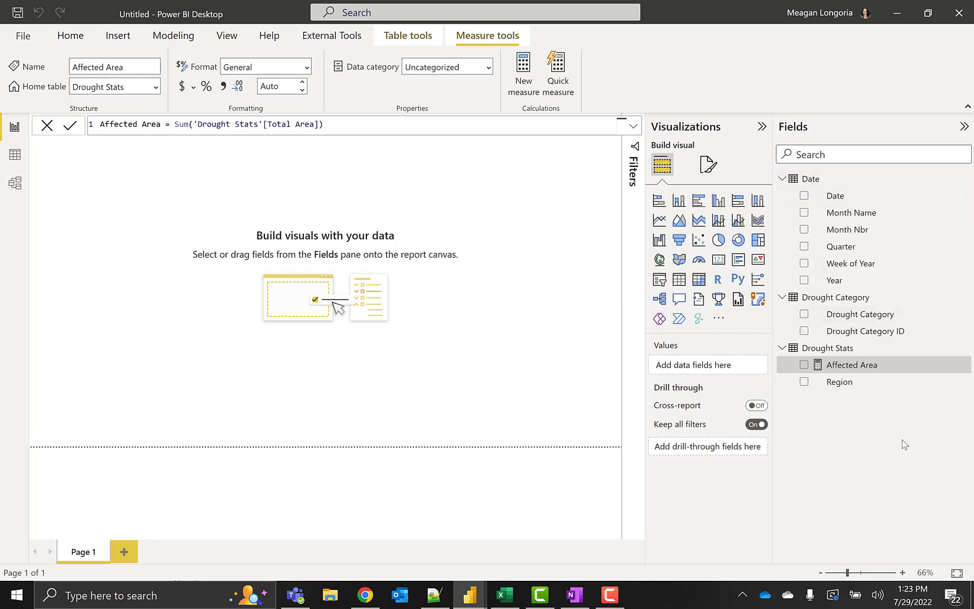
pyautogui.click(402, 247)
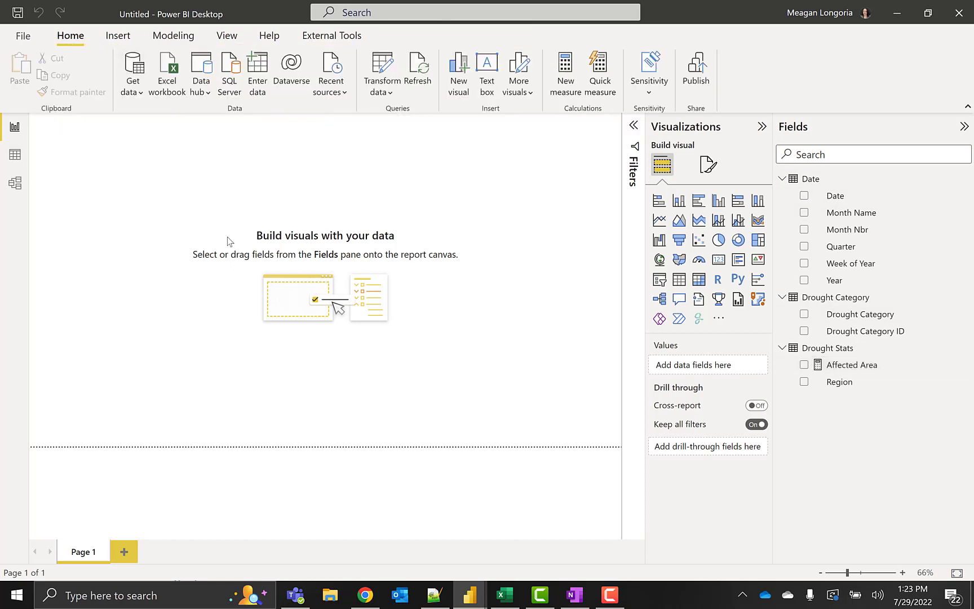
# Import the plasma.json theme from Downloads and apply it to the report
pyautogui.click(228, 36)
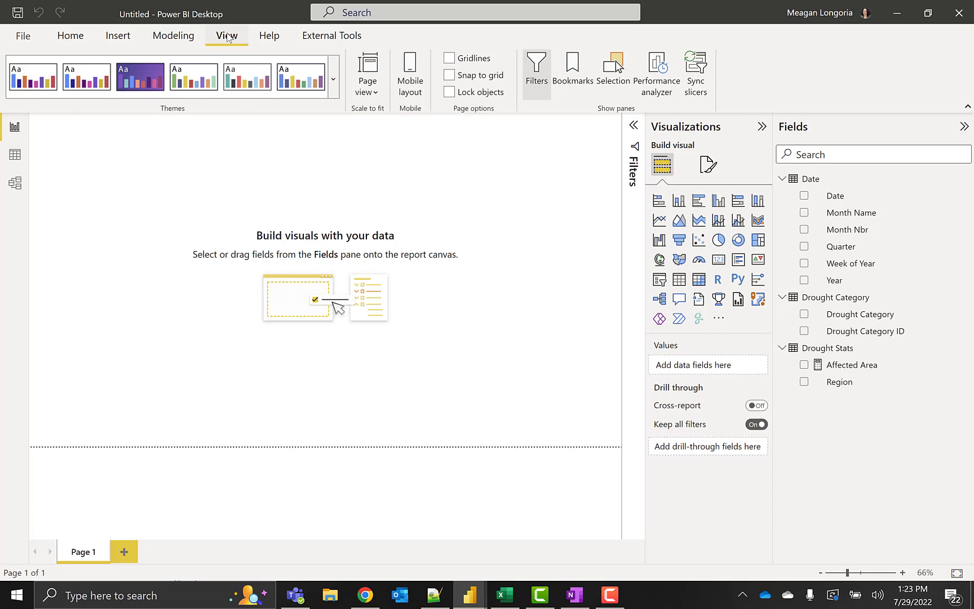
pyautogui.click(333, 79)
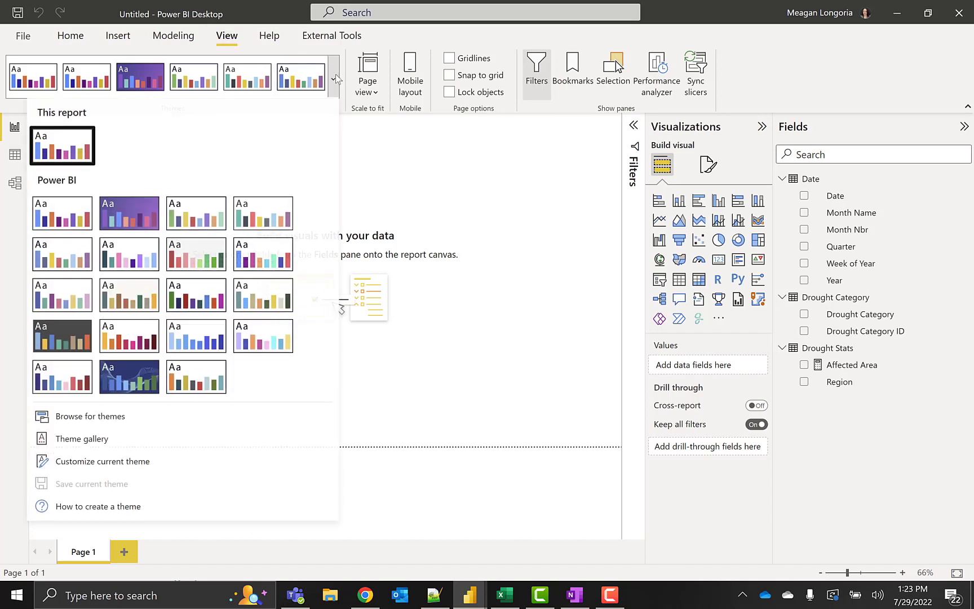
pyautogui.click(147, 422)
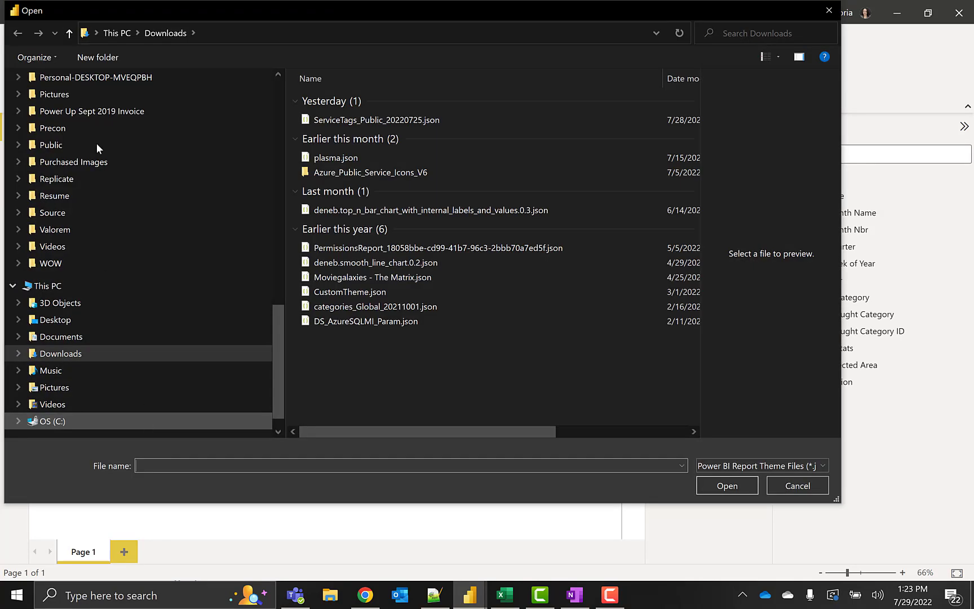
pyautogui.doubleClick(370, 103)
pyautogui.click(602, 332)
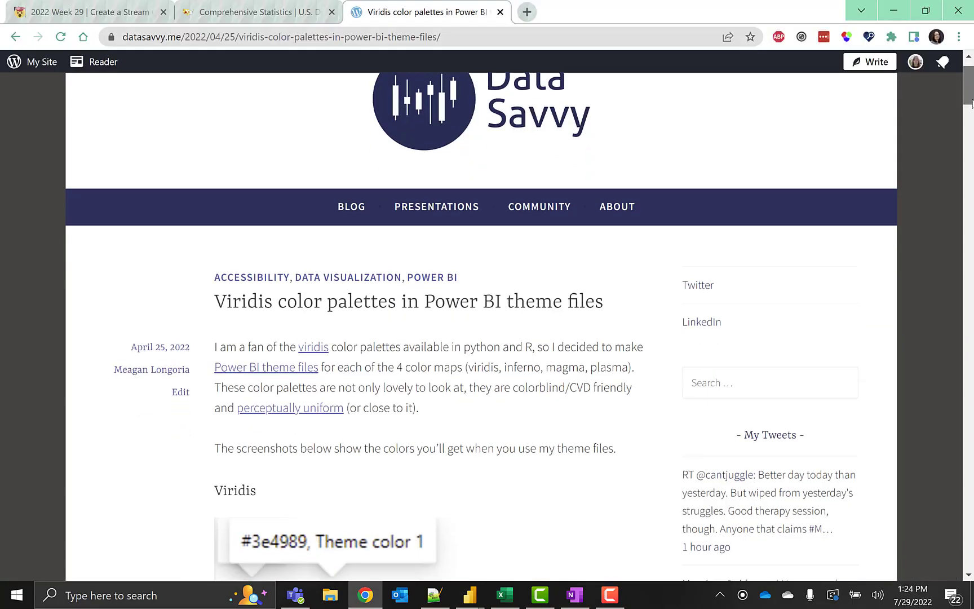
pyautogui.moveTo(971, 102); pyautogui.dragTo(972, 158)
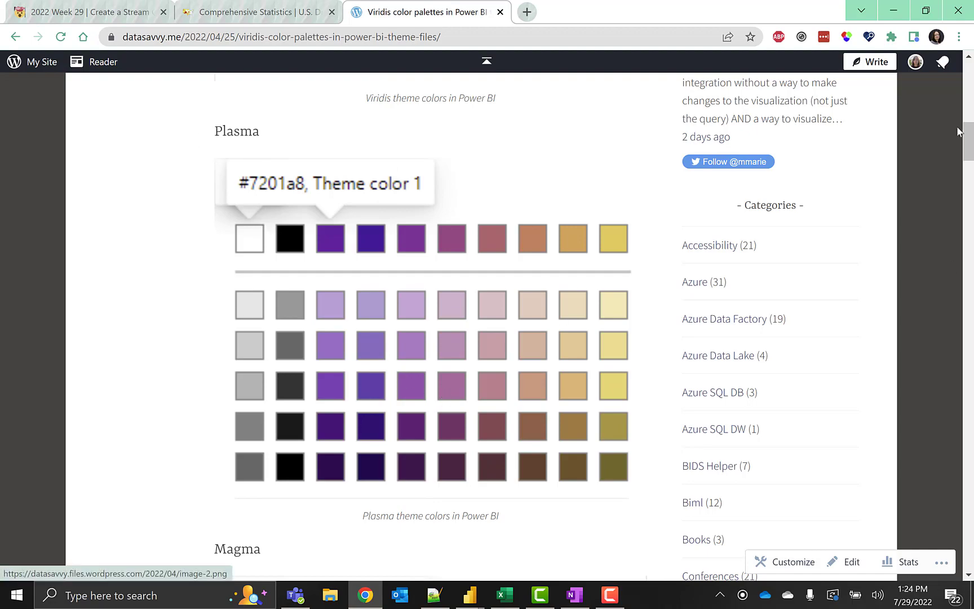
pyautogui.moveTo(969, 141); pyautogui.dragTo(968, 145)
pyautogui.scroll(-10, 450, 237)
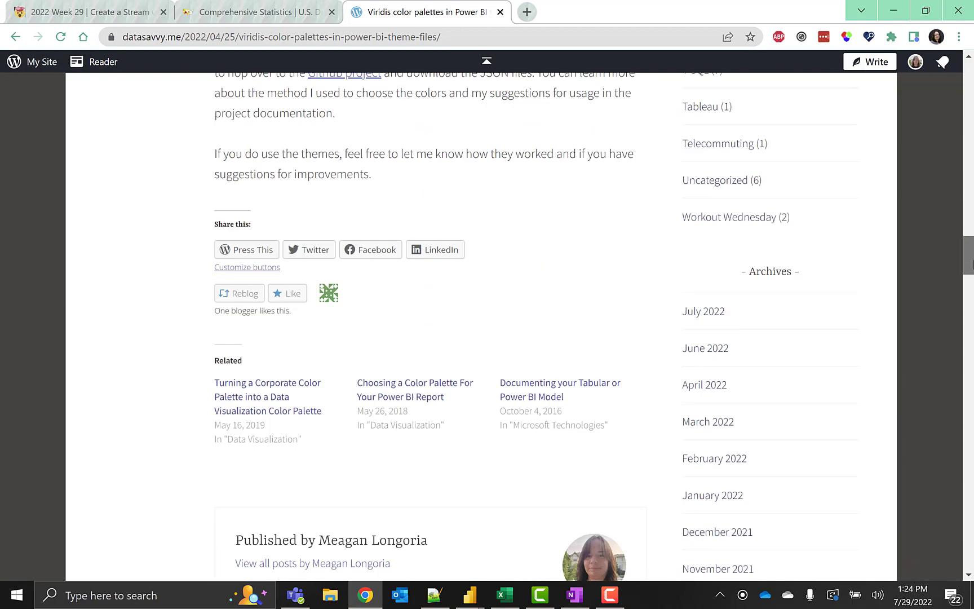
pyautogui.scroll(3, 450, 237)
pyautogui.click(354, 294)
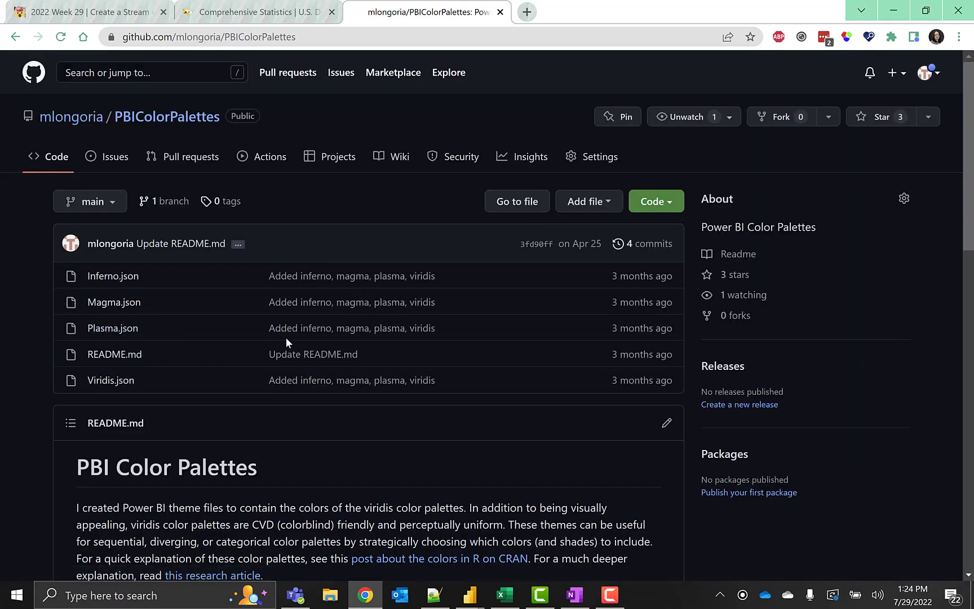
pyautogui.click(16, 37)
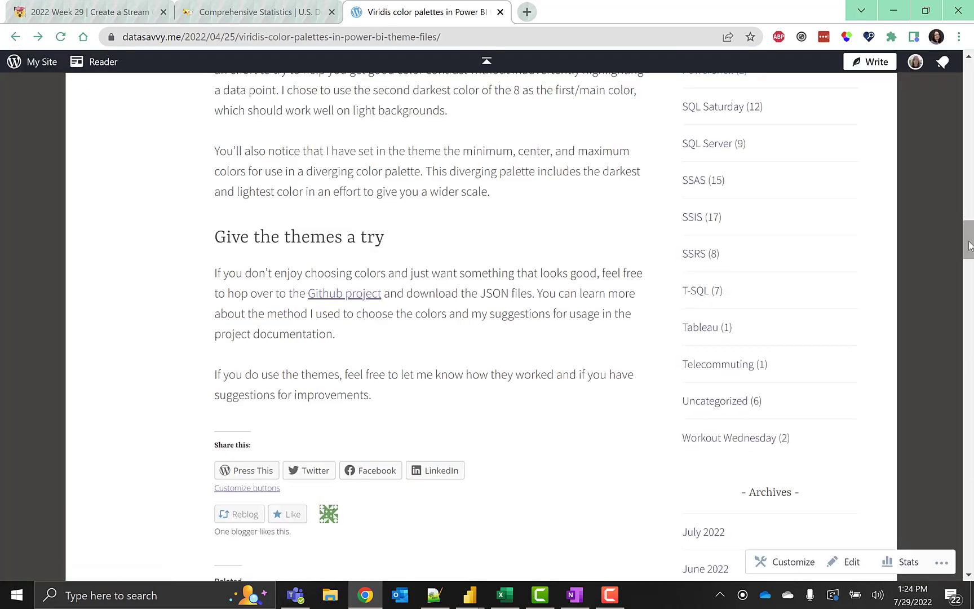
pyautogui.moveTo(969, 245); pyautogui.dragTo(966, 174)
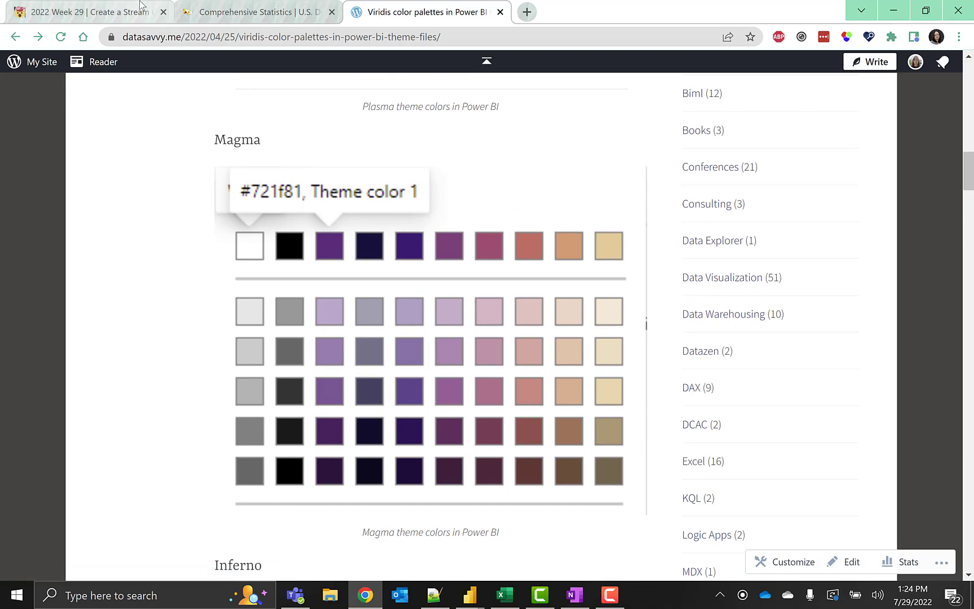
# Review the Plasma theme's advanced, text, visuals and page background settings, then cancel unchanged
pyautogui.hotkey('alt', 'Tab')
pyautogui.click(333, 80)
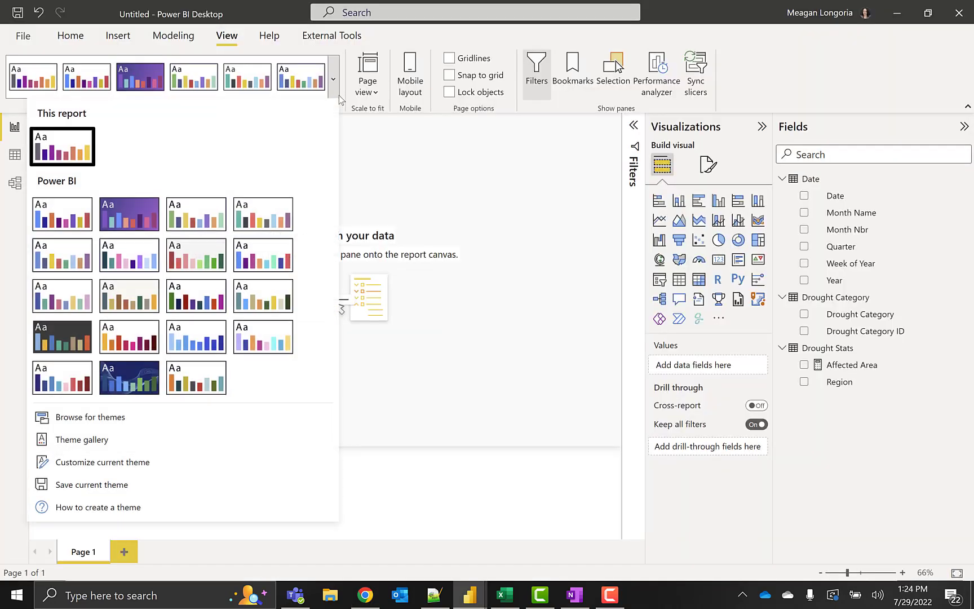
pyautogui.click(98, 461)
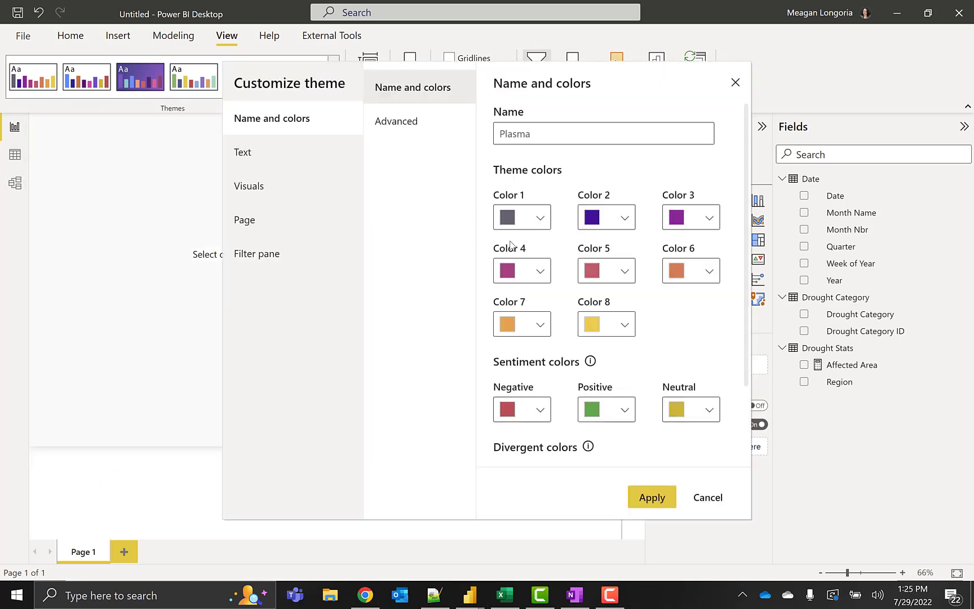
pyautogui.click(412, 121)
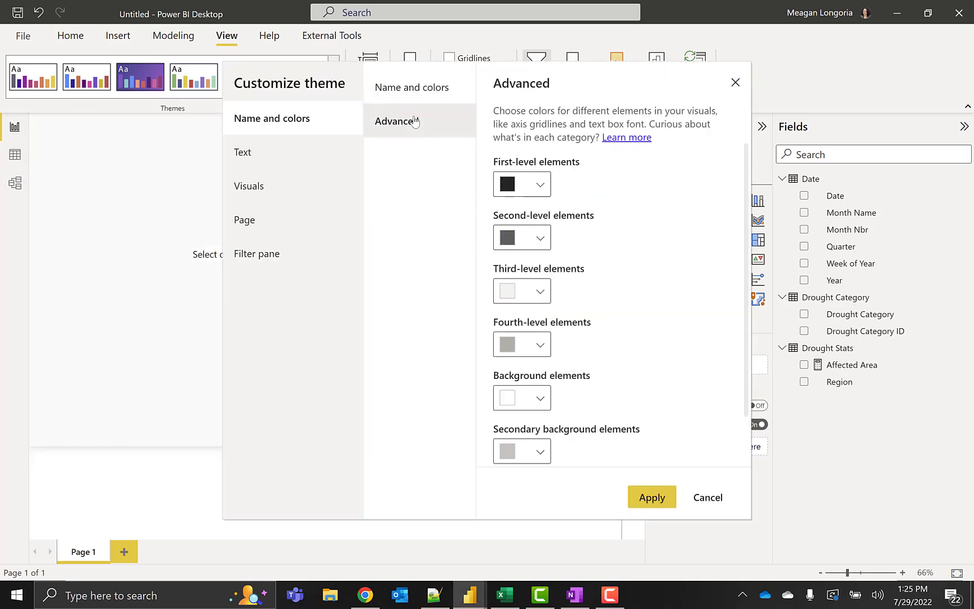
pyautogui.click(253, 163)
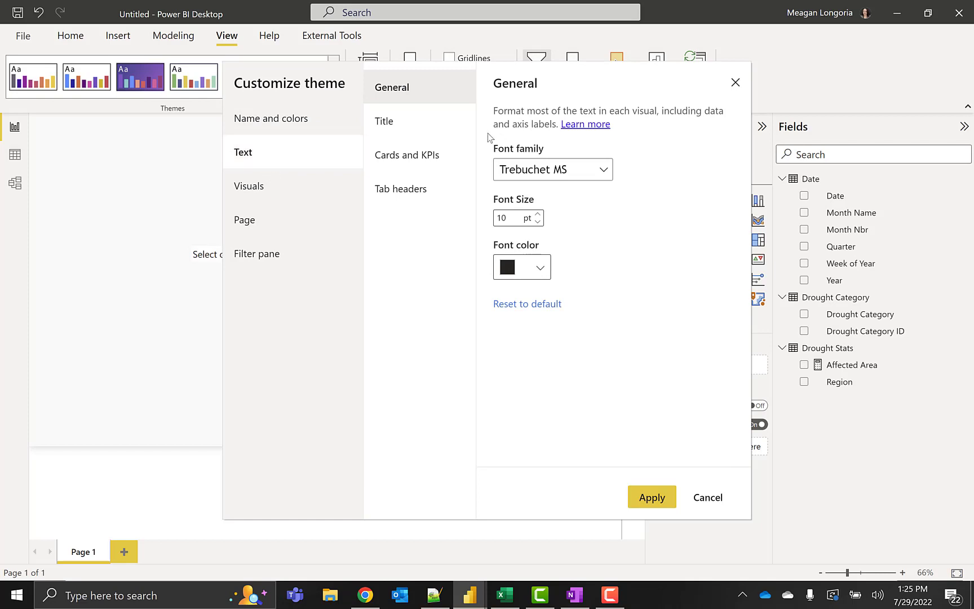
pyautogui.click(277, 185)
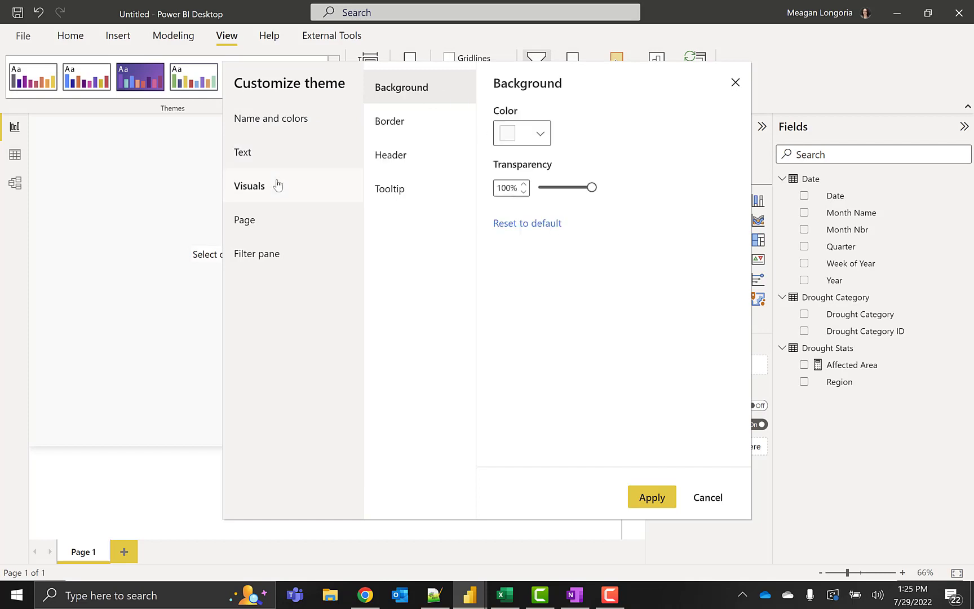
pyautogui.click(272, 220)
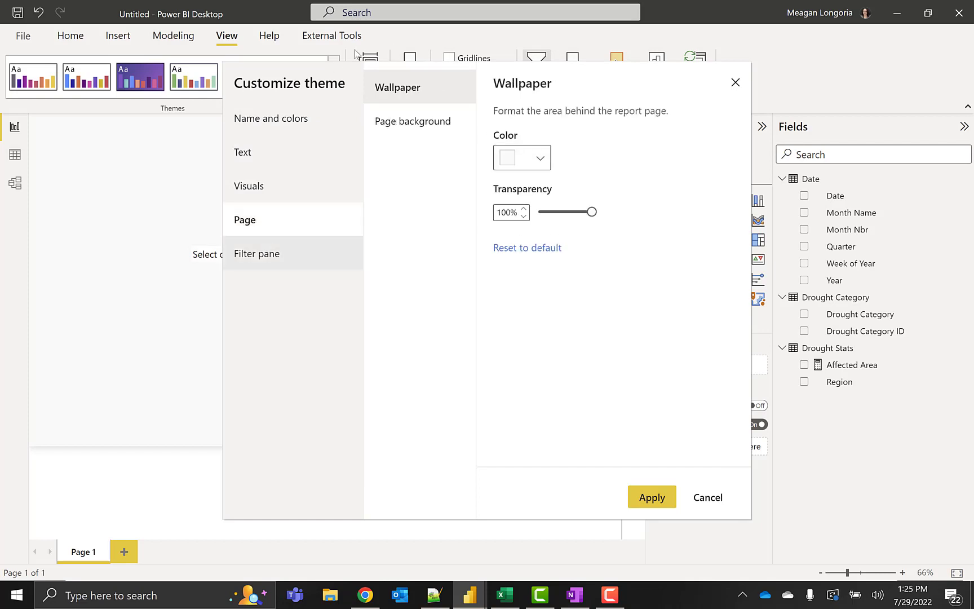
pyautogui.click(414, 120)
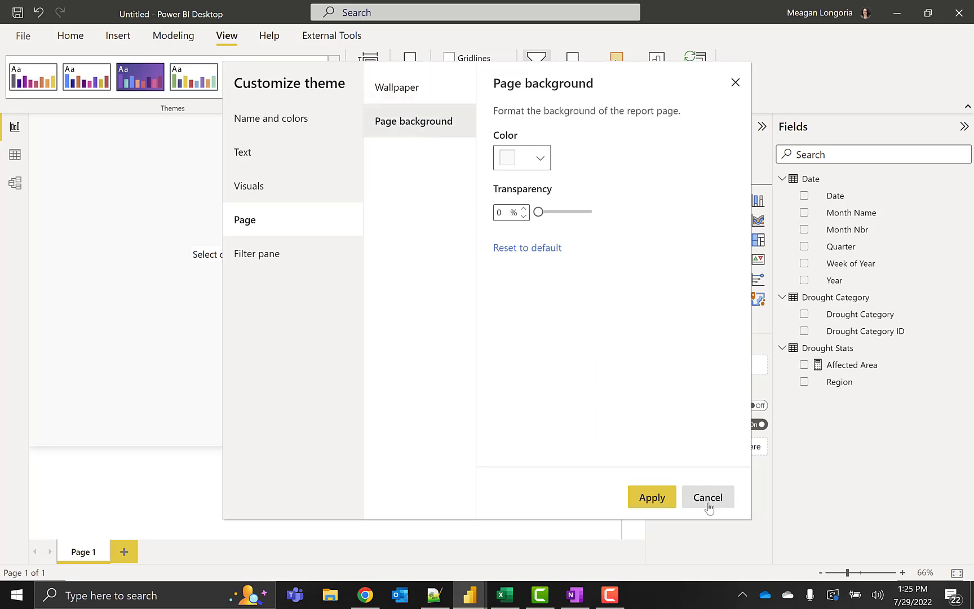
pyautogui.click(540, 162)
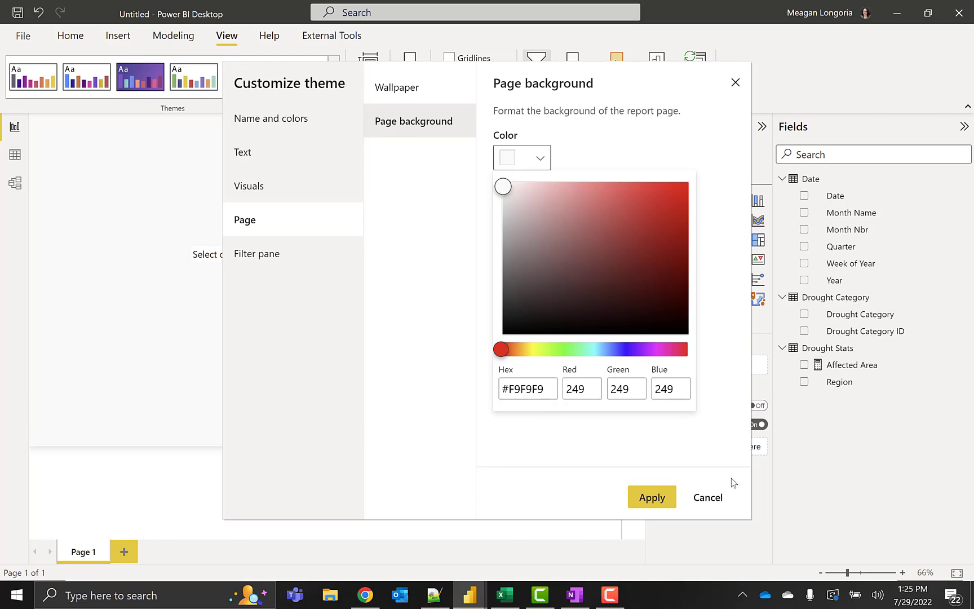
pyautogui.click(709, 496)
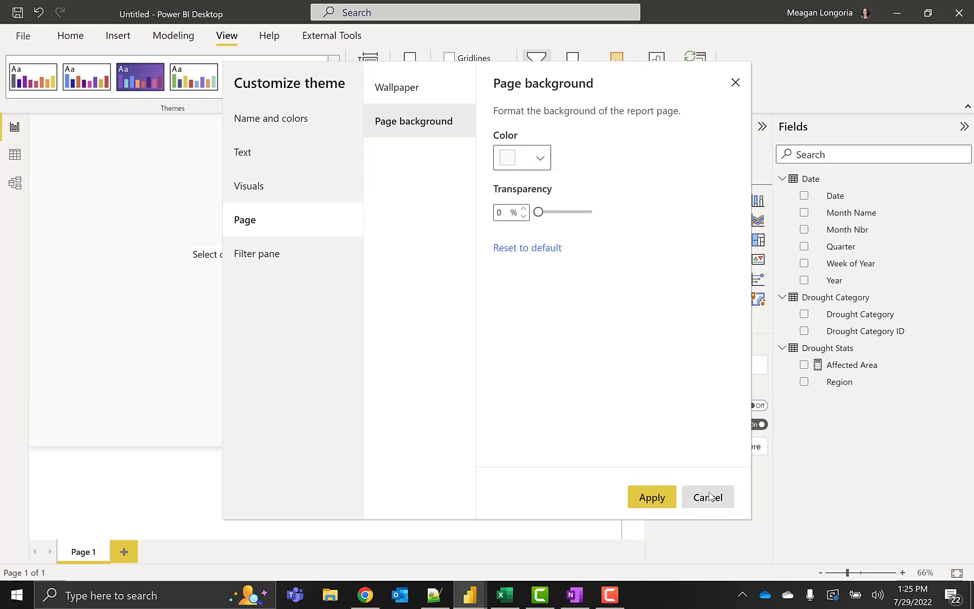
pyautogui.click(709, 498)
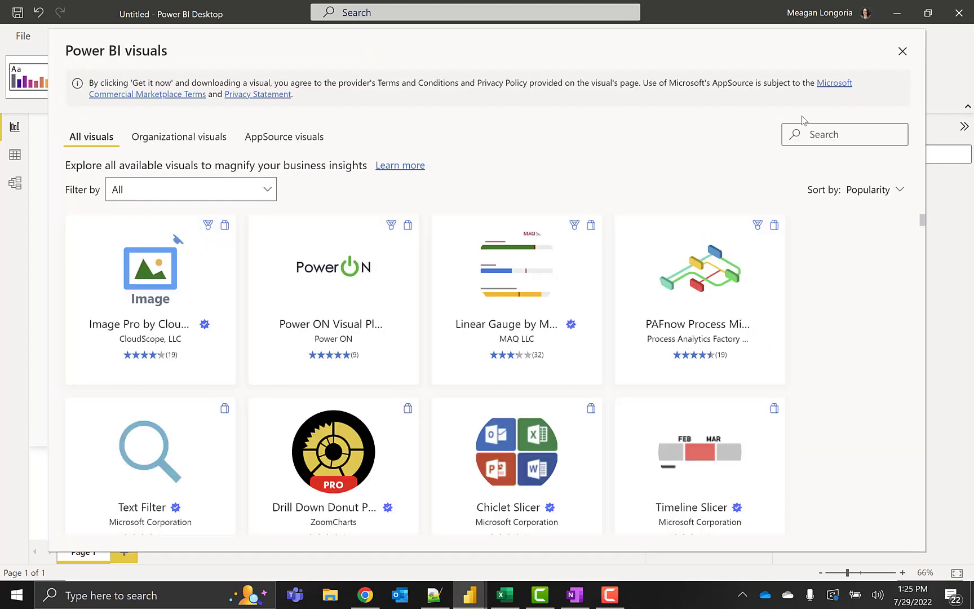
# Search the visuals marketplace for 'stream' and add the Stream Graph visual
pyautogui.write('stream')
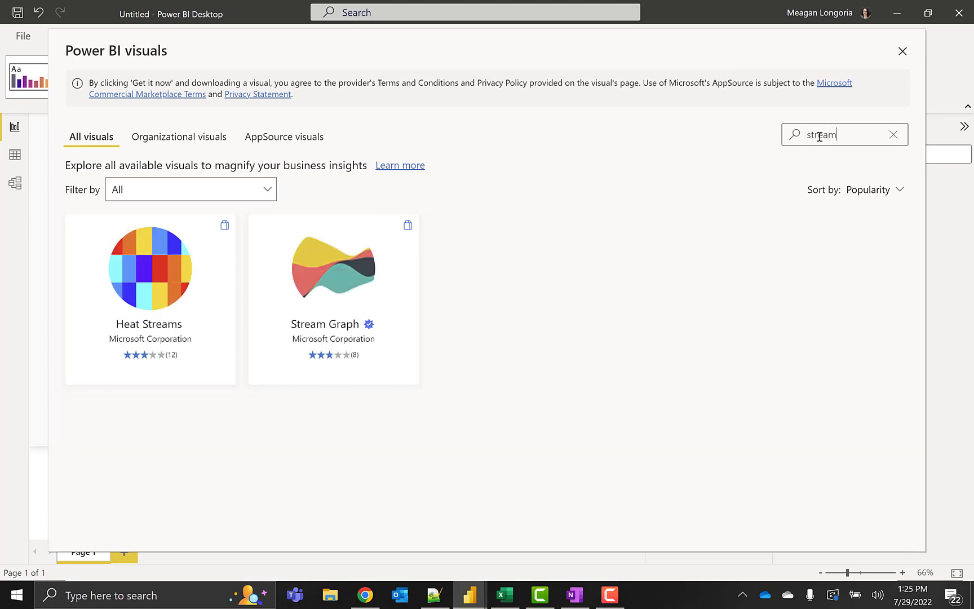
pyautogui.click(350, 263)
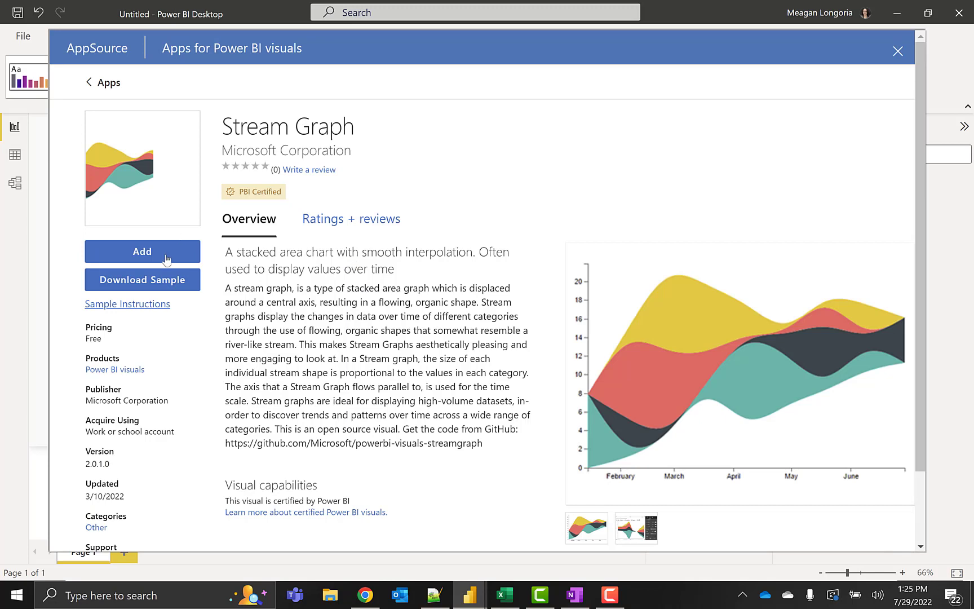
pyautogui.click(163, 257)
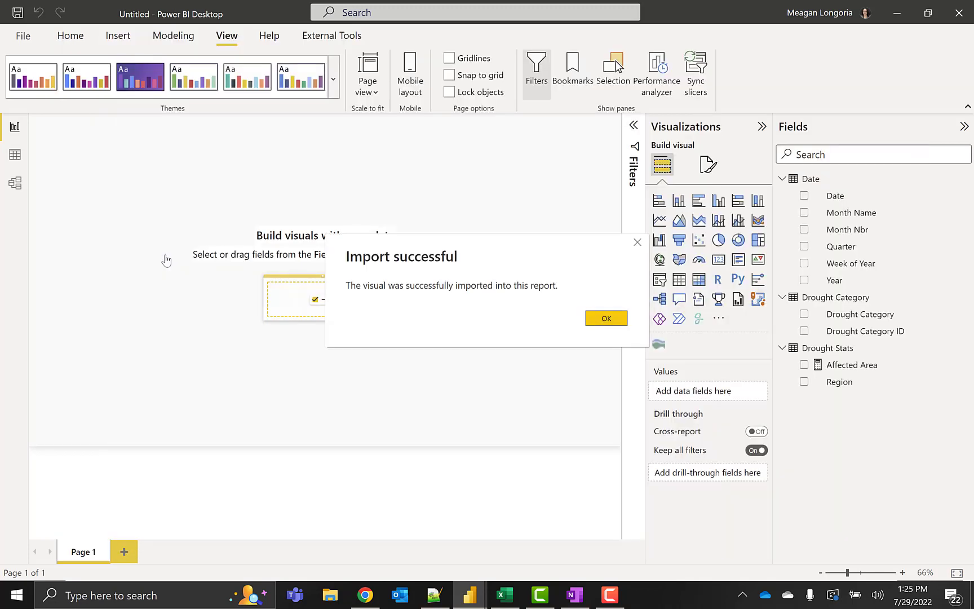
pyautogui.click(604, 318)
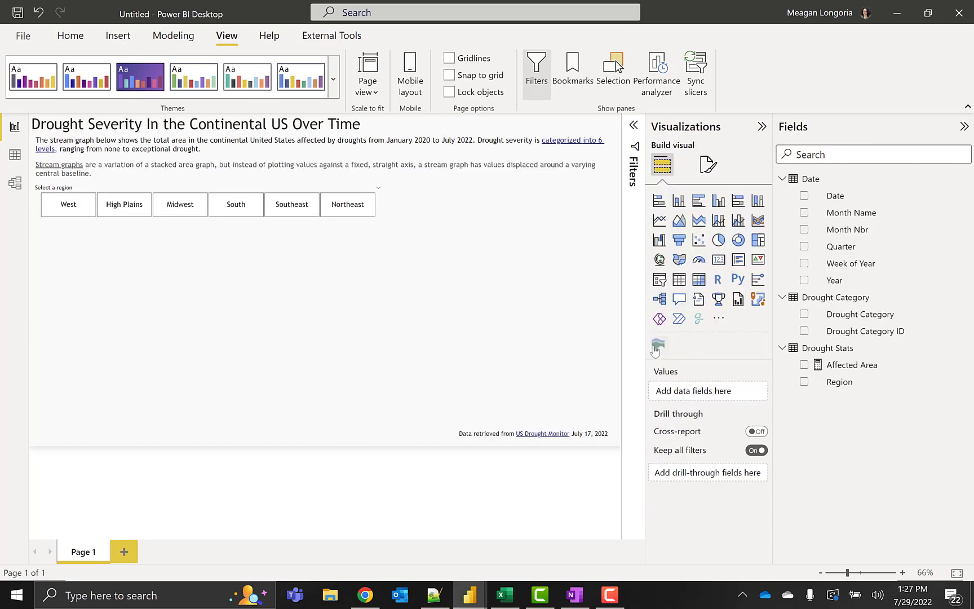
# Add a page-wide stream graph of Affected Area by Date, layered by Drought Category
pyautogui.click(659, 344)
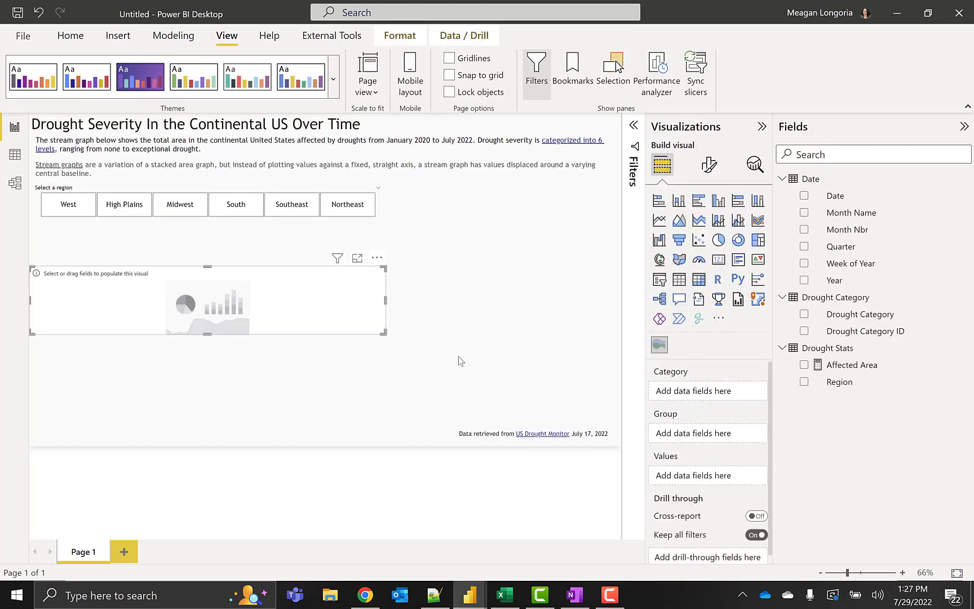
pyautogui.moveTo(386, 333); pyautogui.dragTo(606, 419)
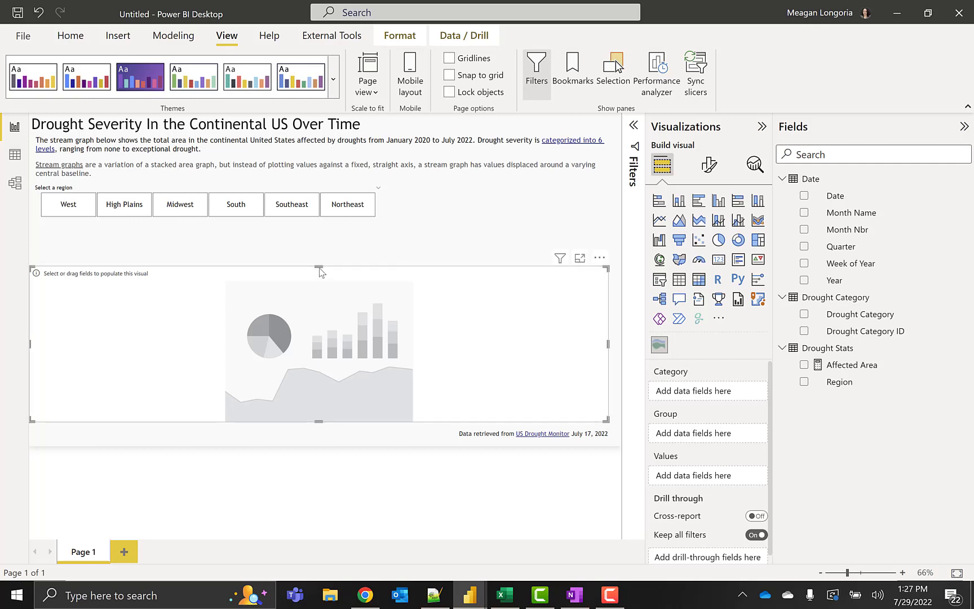
pyautogui.moveTo(319, 266); pyautogui.dragTo(318, 231)
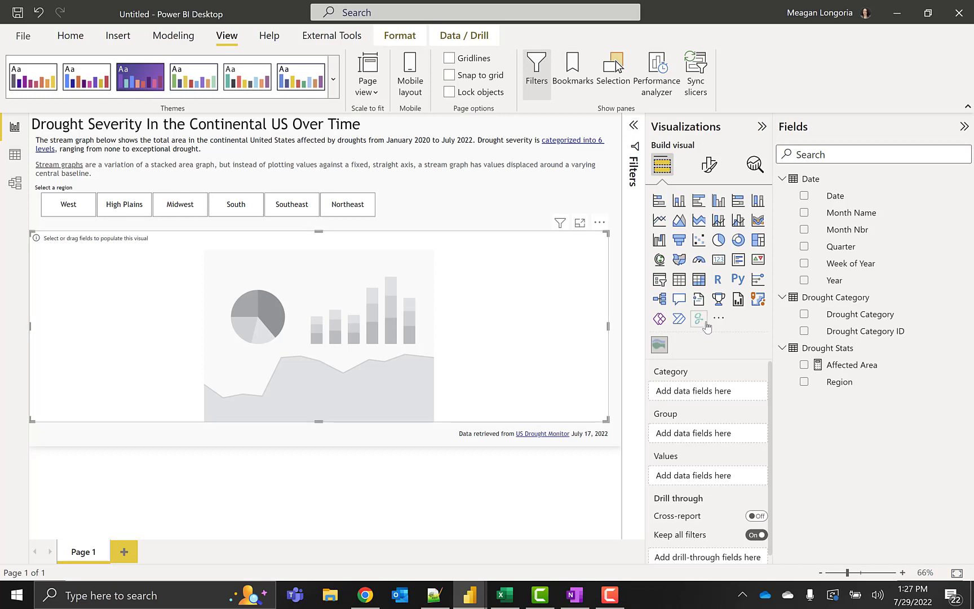
pyautogui.click(804, 365)
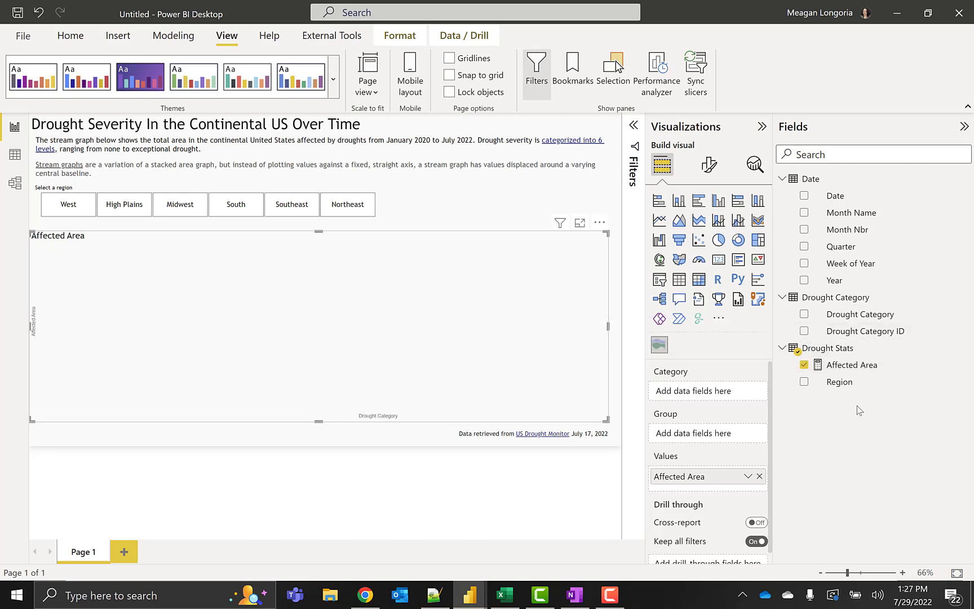
pyautogui.moveTo(831, 197); pyautogui.dragTo(699, 392)
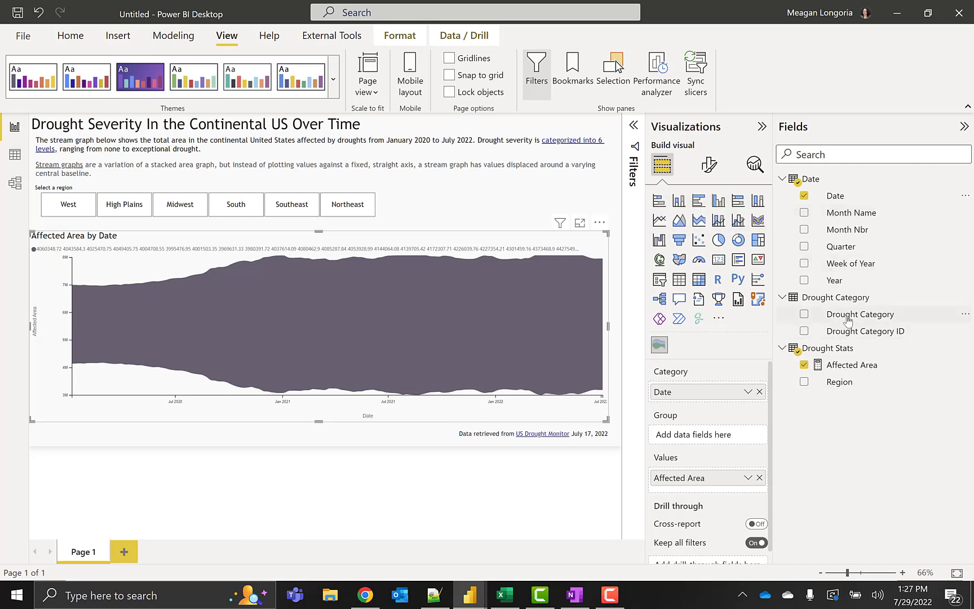
pyautogui.moveTo(846, 317); pyautogui.dragTo(712, 442)
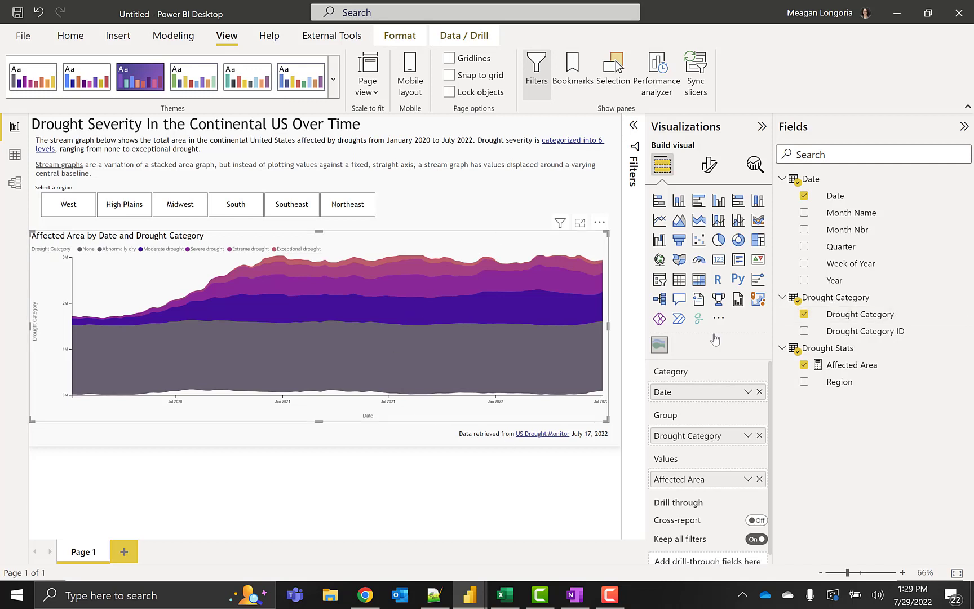
# Title the stream graph 'Weekly changes in drought severity - Jan 2020 to July 2022'
pyautogui.click(709, 170)
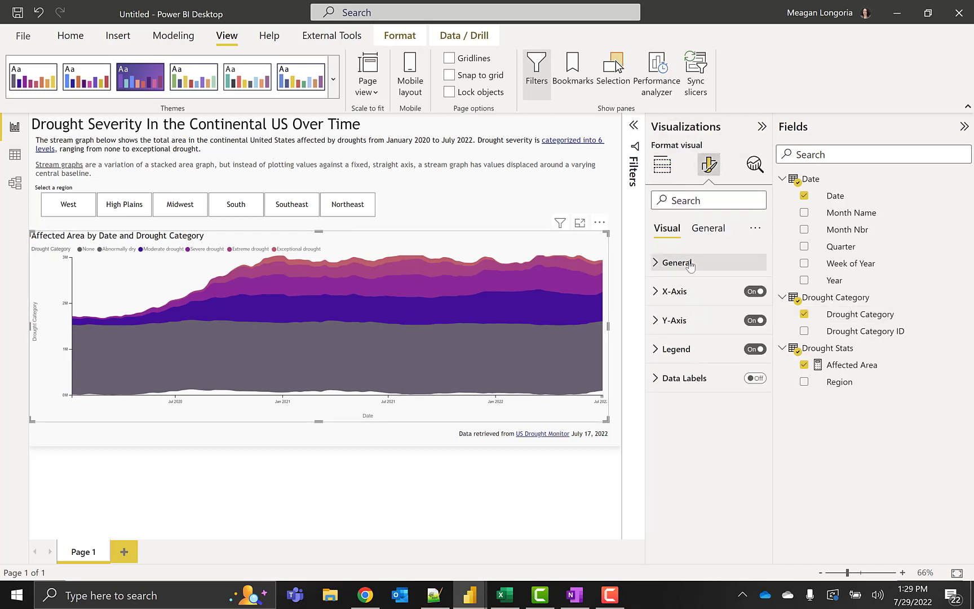
pyautogui.click(689, 263)
pyautogui.click(711, 228)
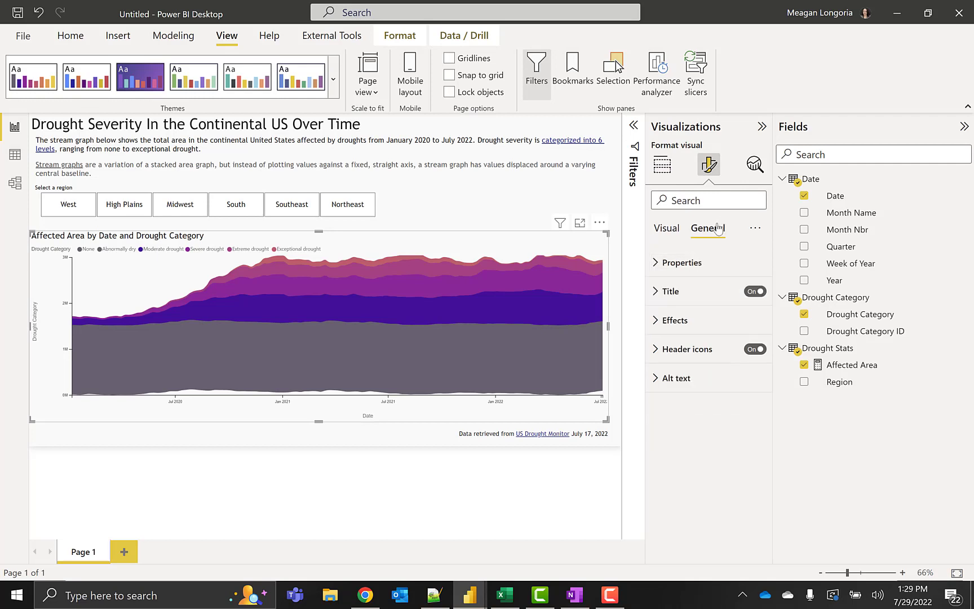
pyautogui.click(697, 267)
pyautogui.click(680, 263)
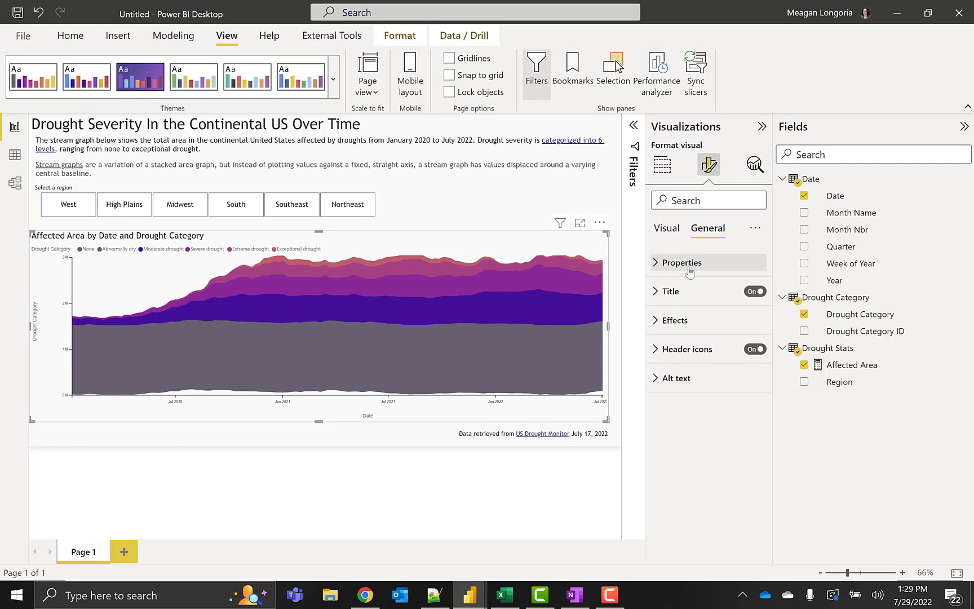
pyautogui.click(671, 291)
pyautogui.tripleClick(694, 335)
pyautogui.write('Weekly changes in drought severity - Jan 2020 to July 2022')
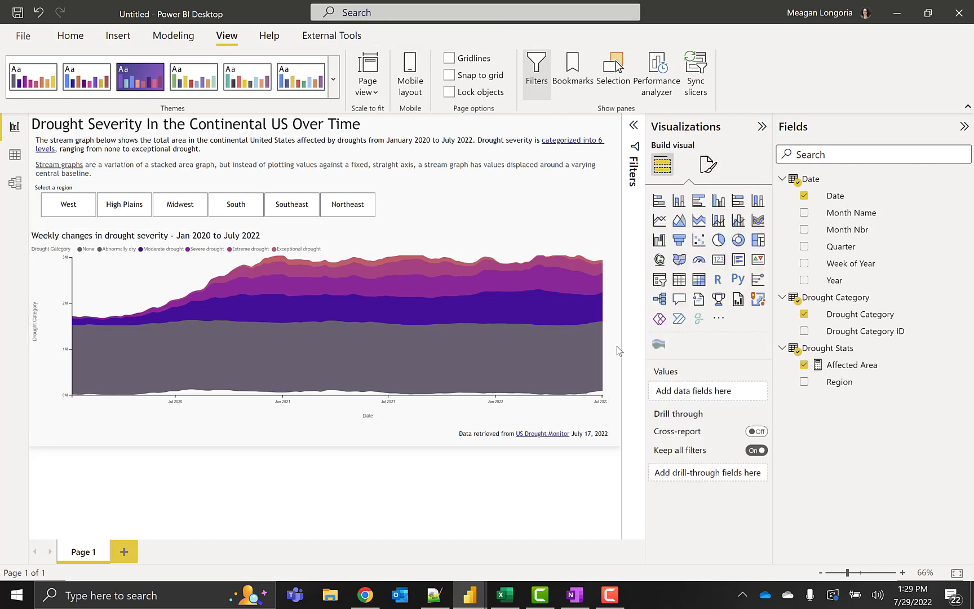
pyautogui.click(617, 346)
# Set the legend text to 13 pt in a darker colour and make the graph slightly taller
pyautogui.click(313, 237)
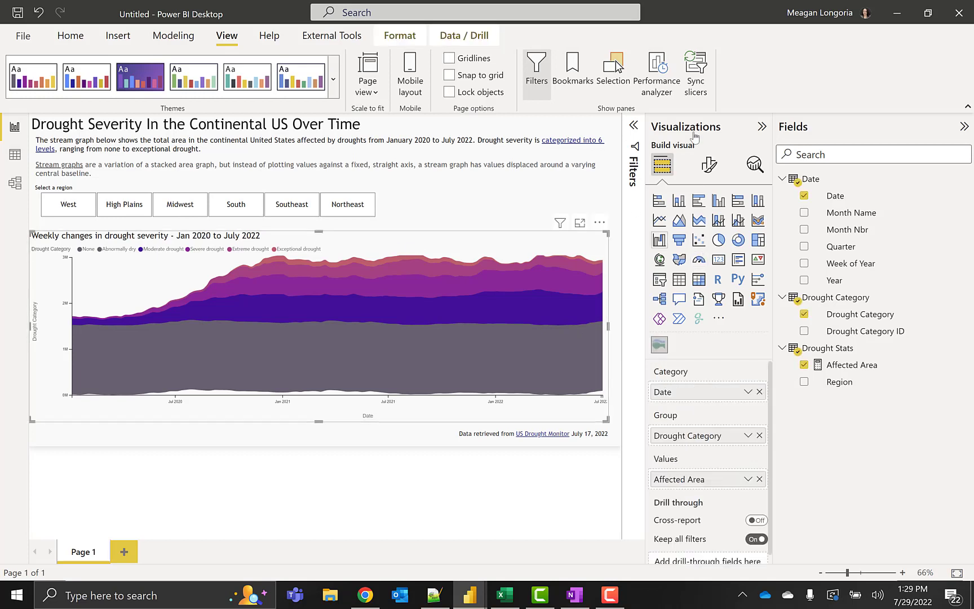
pyautogui.click(709, 164)
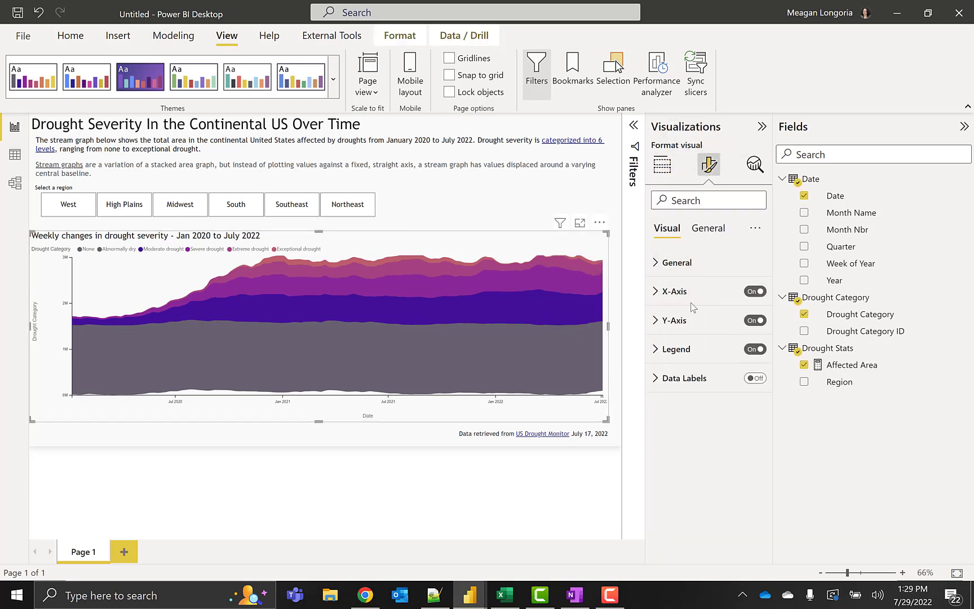
pyautogui.click(699, 354)
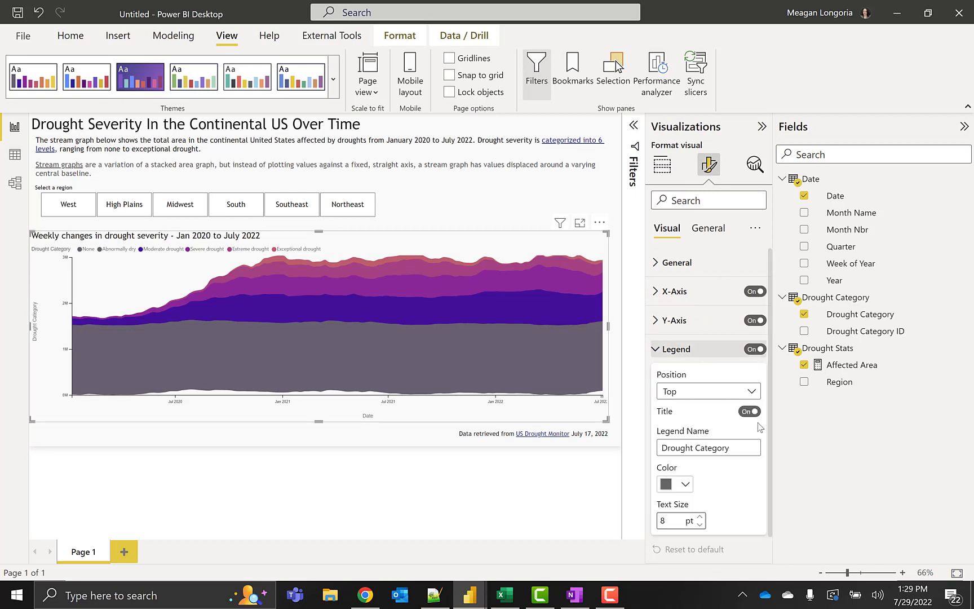
pyautogui.click(699, 517)
pyautogui.click(700, 517)
pyautogui.click(700, 517)
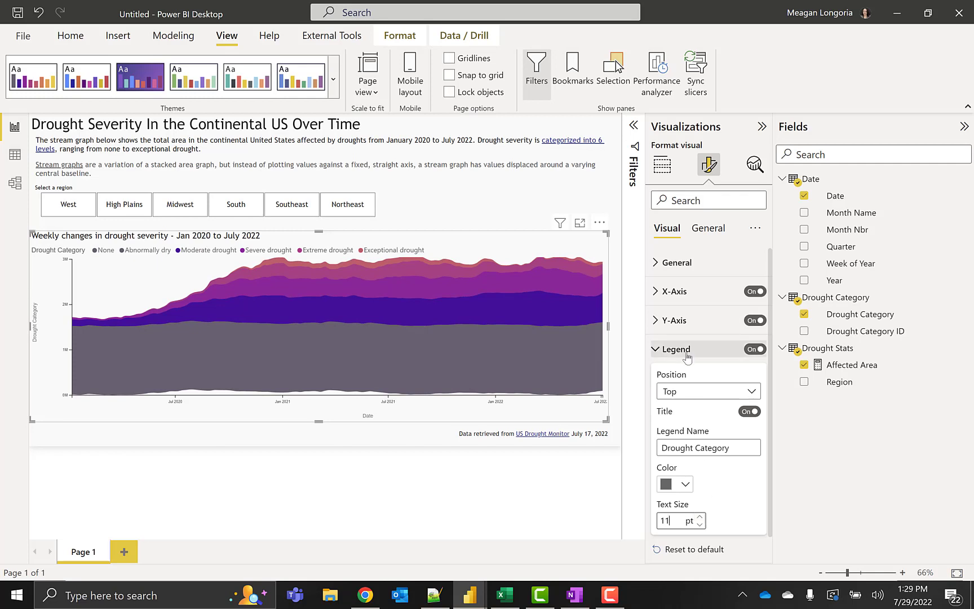
pyautogui.click(685, 484)
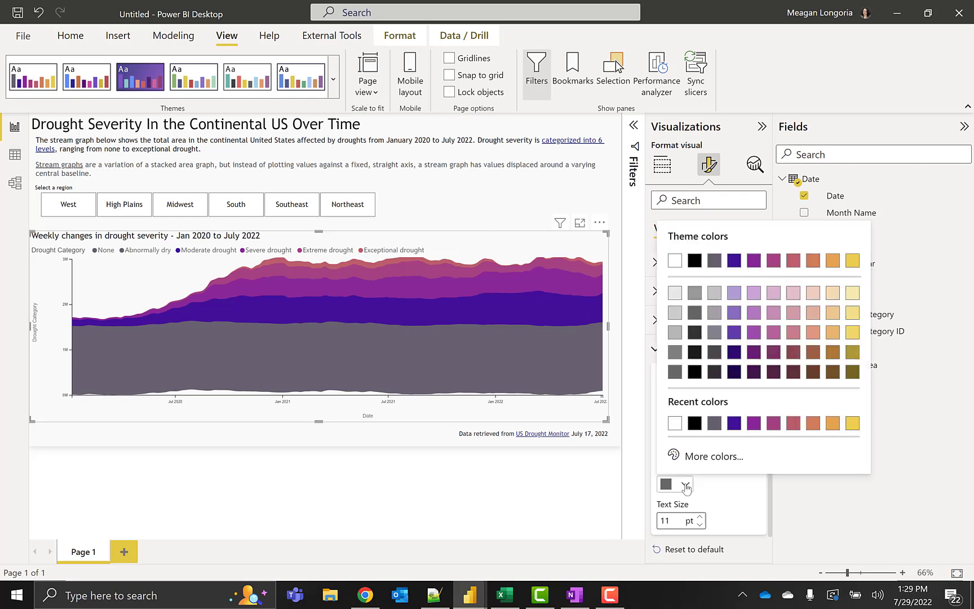
pyautogui.click(695, 335)
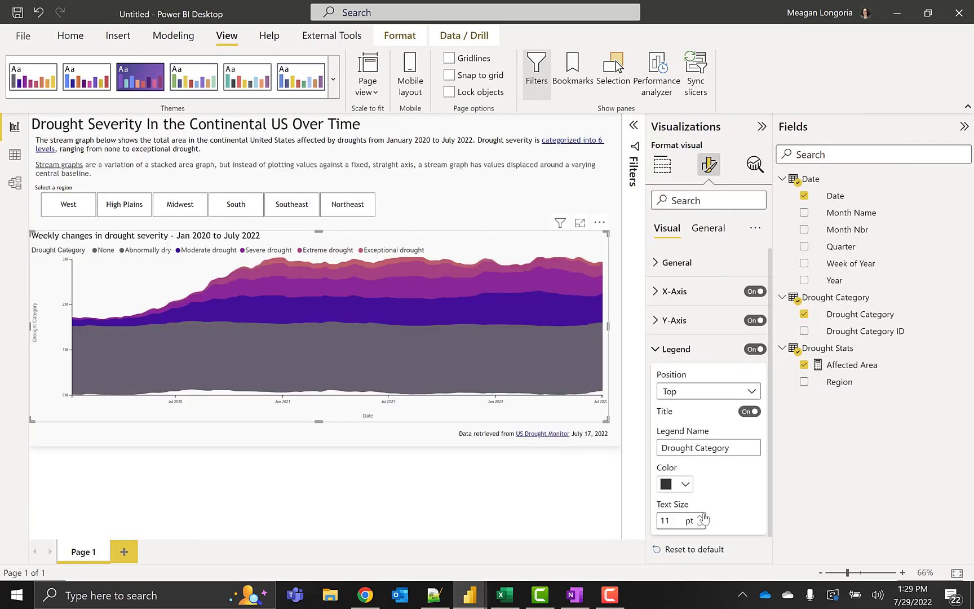
pyautogui.click(702, 517)
pyautogui.click(702, 517)
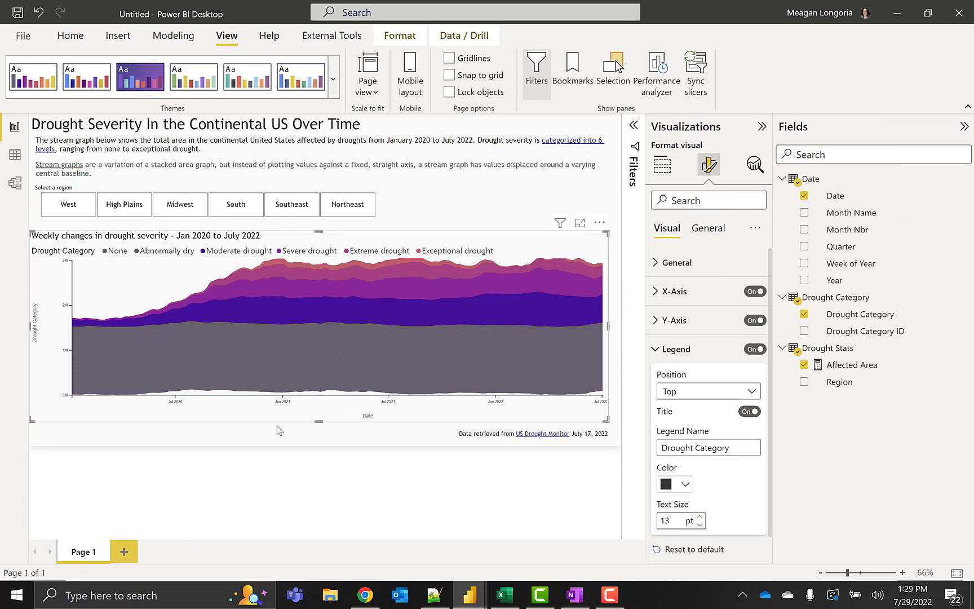
pyautogui.moveTo(317, 426); pyautogui.dragTo(318, 429)
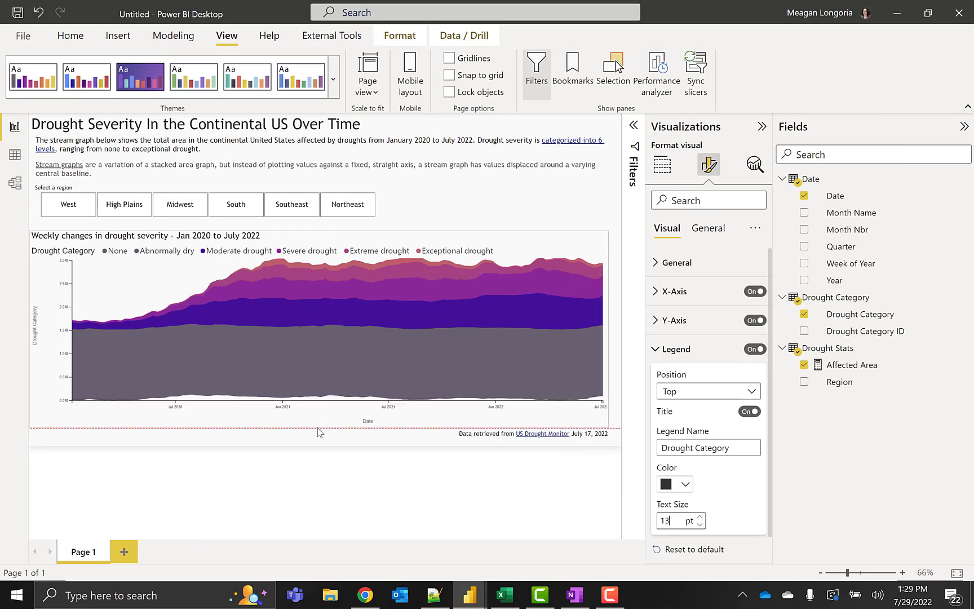
# Turn off the x-axis Date title
pyautogui.click(674, 292)
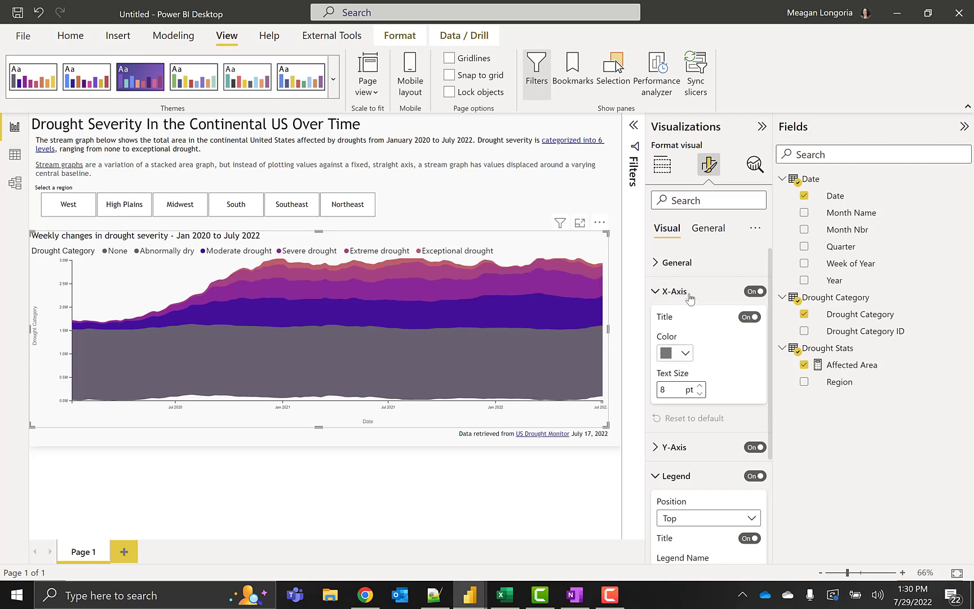
pyautogui.click(750, 317)
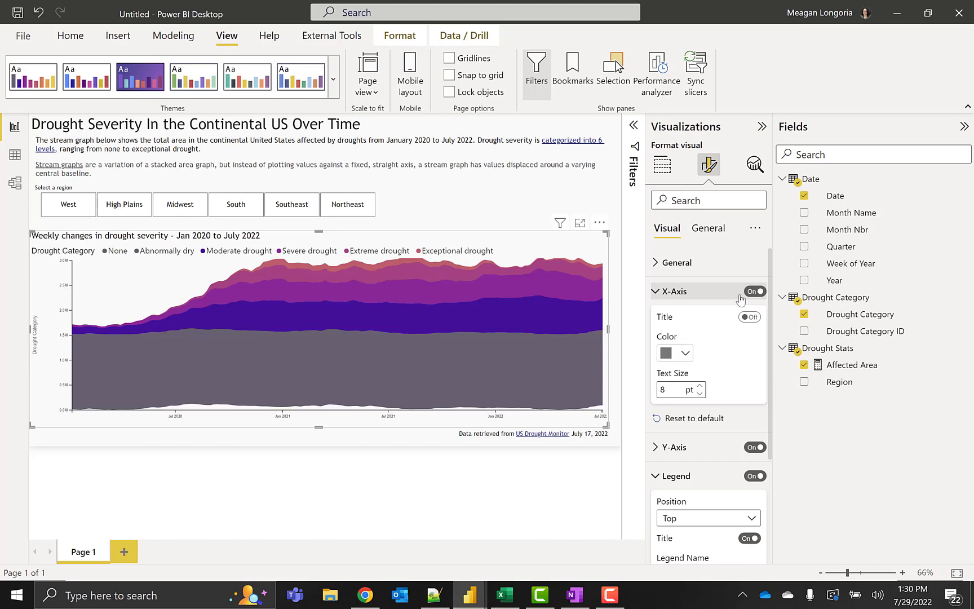
pyautogui.click(684, 298)
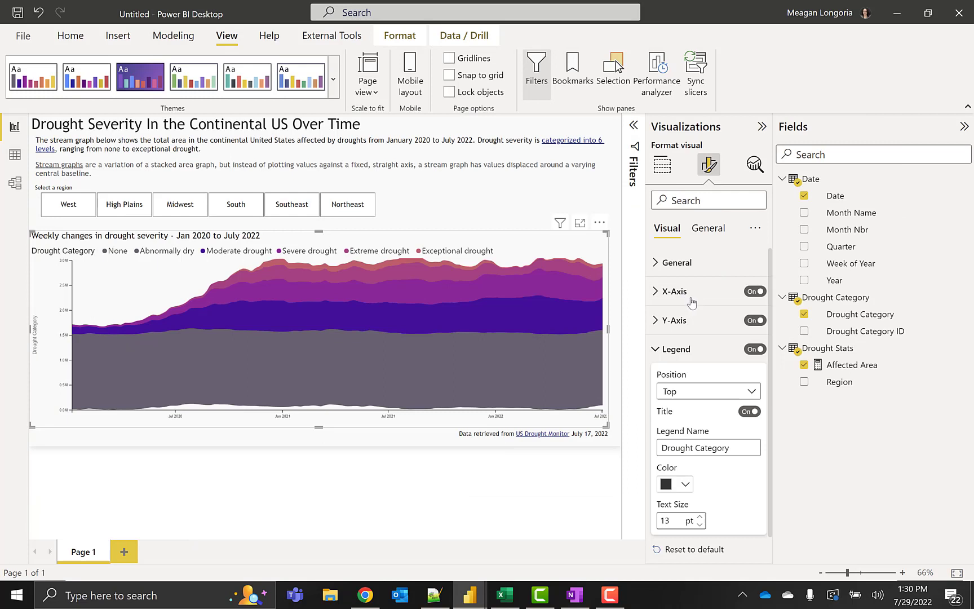
# Turn off the stream graph's Y-axis title and hide the Y-axis entirely
pyautogui.click(716, 324)
pyautogui.click(749, 346)
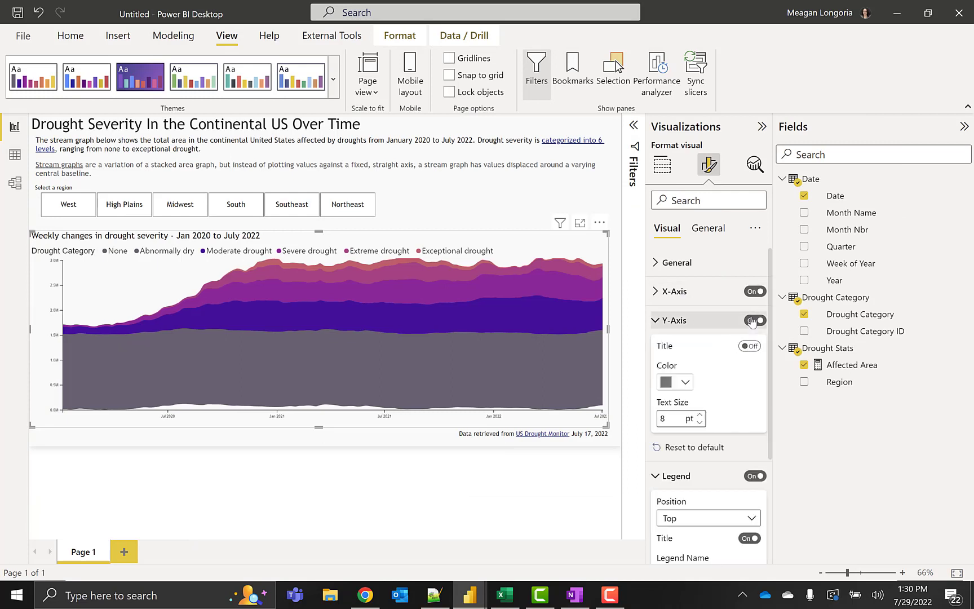
pyautogui.click(753, 321)
pyautogui.click(689, 322)
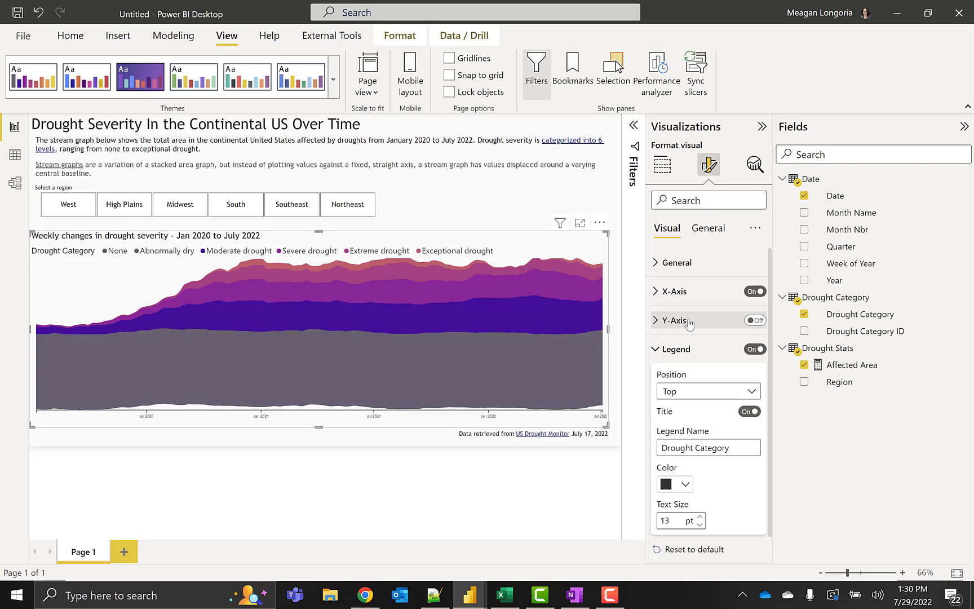
# Try data labels on the stream graph, then turn them back off
pyautogui.click(657, 354)
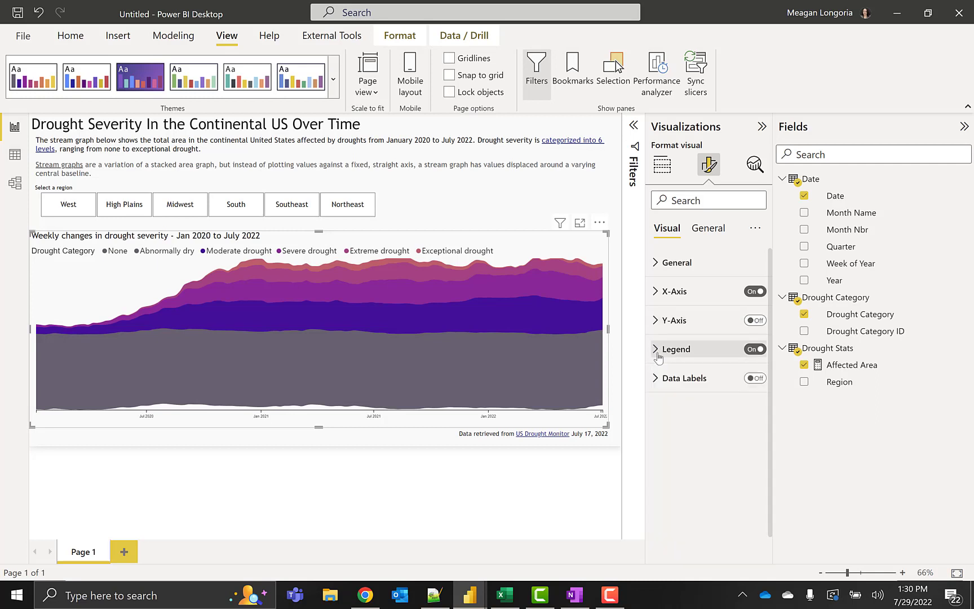
pyautogui.click(759, 380)
pyautogui.click(758, 380)
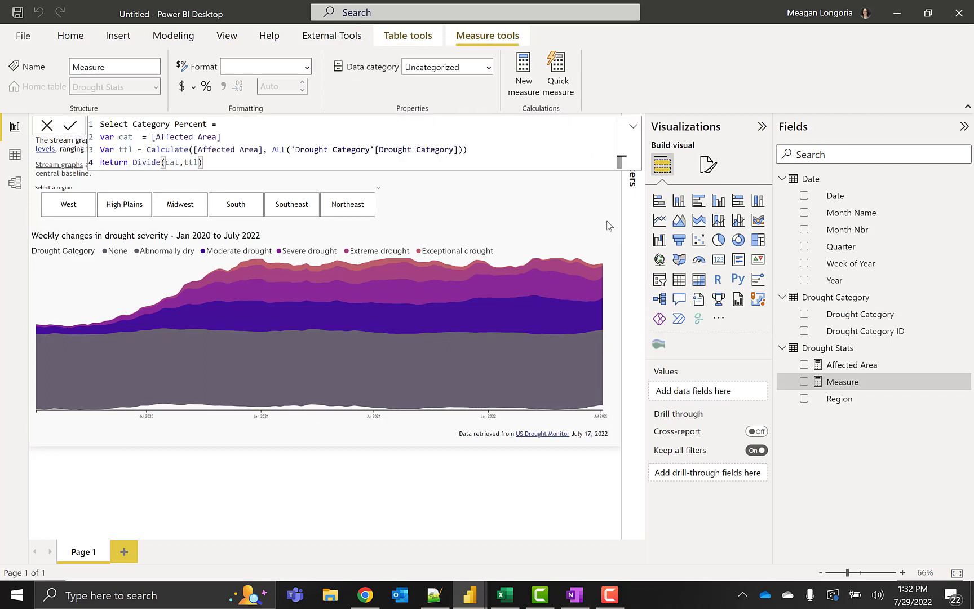
# Commit the Select Category Percent measure and show it in a card
pyautogui.press('Return')
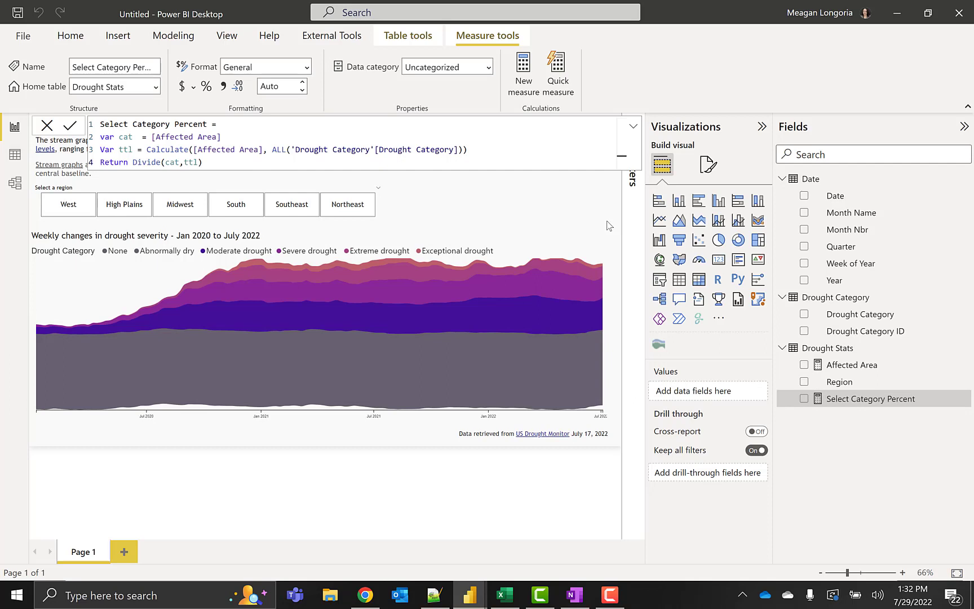
pyautogui.click(479, 208)
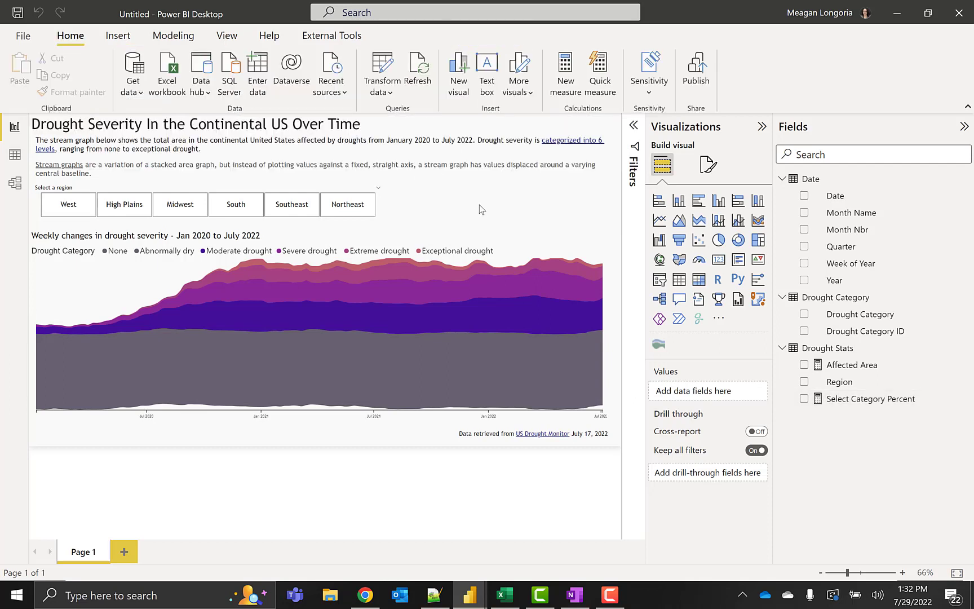
pyautogui.click(479, 205)
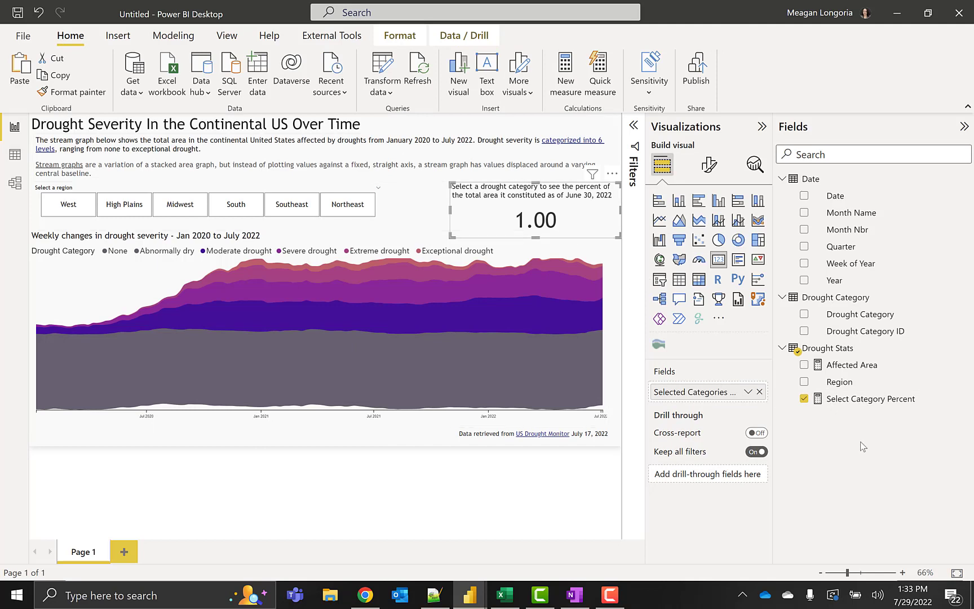
# Format Select Category Percent as a percentage with 0 decimals; pick Extreme drought to read 7%
pyautogui.click(868, 399)
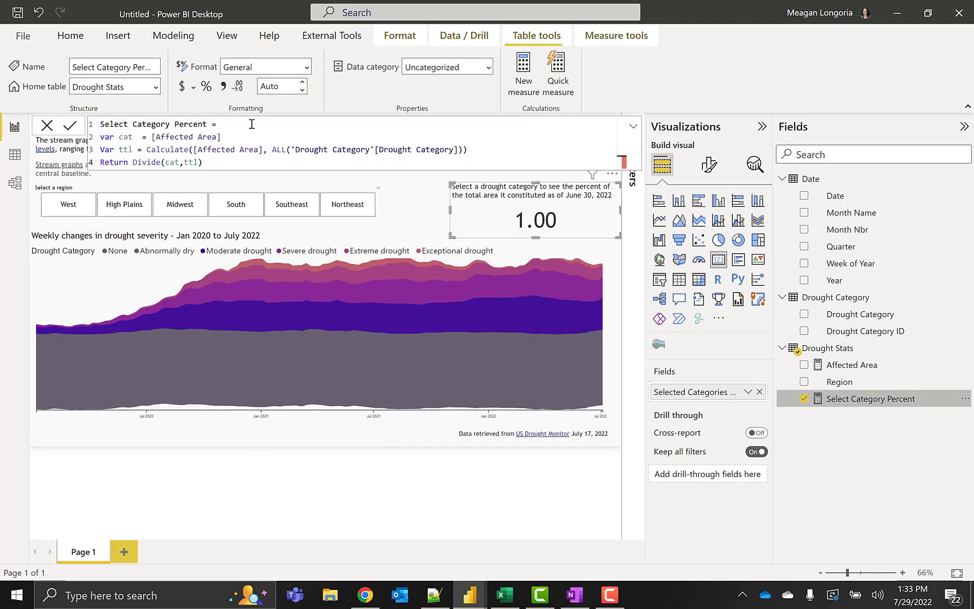
pyautogui.click(207, 86)
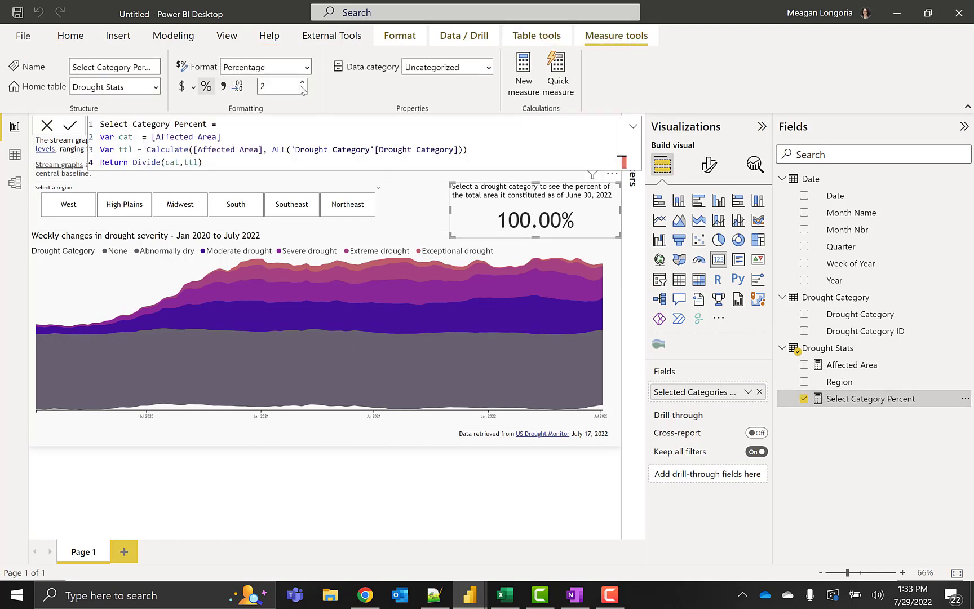
pyautogui.click(284, 86)
pyautogui.press('BackSpace')
pyautogui.write('0')
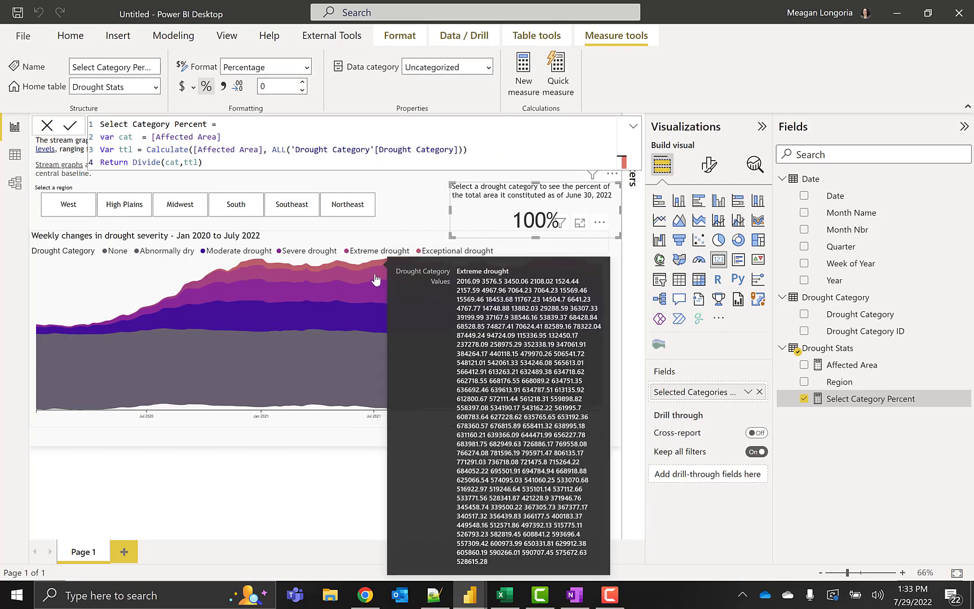
pyautogui.click(376, 279)
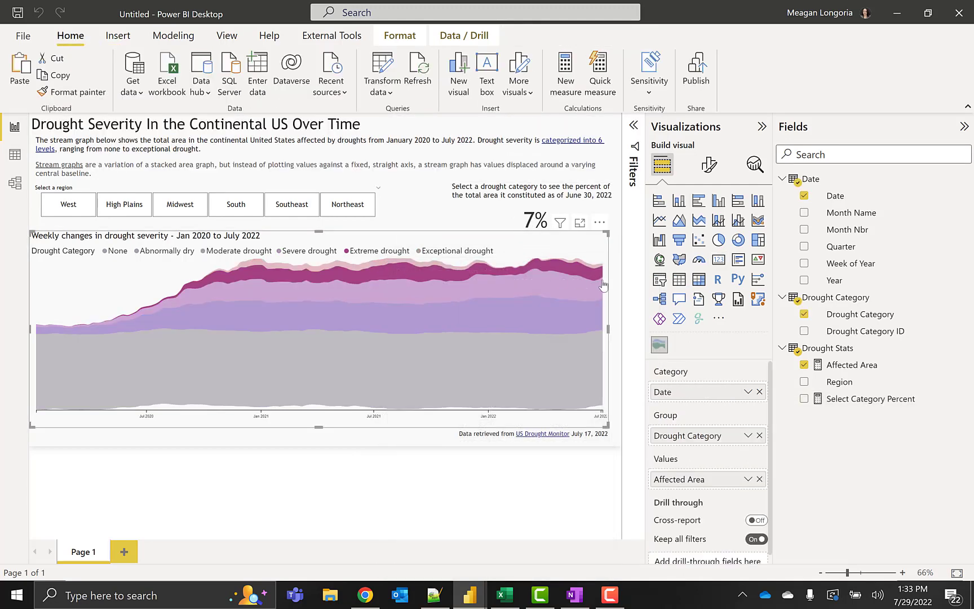
# Check shares for Moderate drought (20%), Abnormally dry (28%) and None (30%), then clear the highlight
pyautogui.moveTo(601, 279)
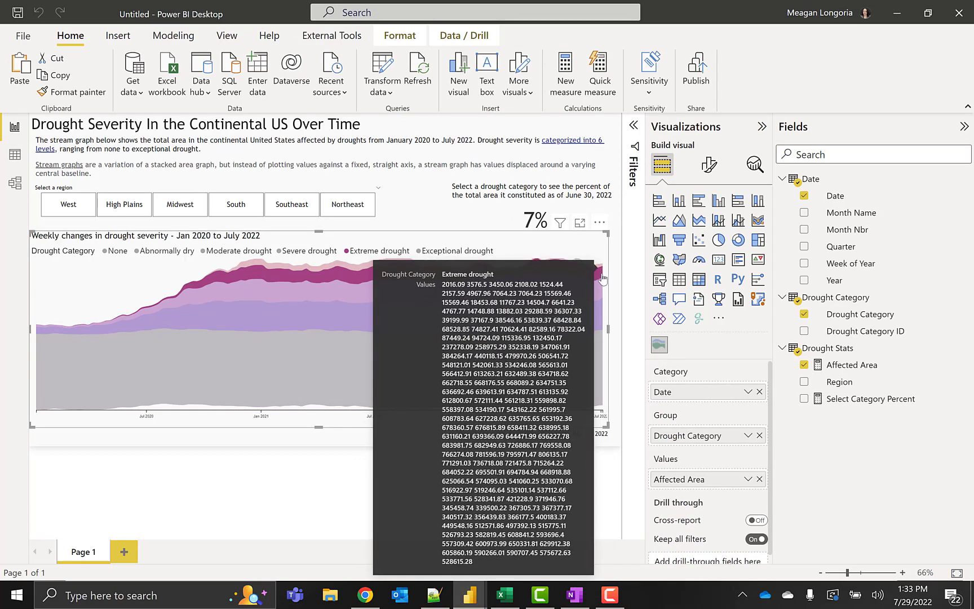
pyautogui.click(601, 320)
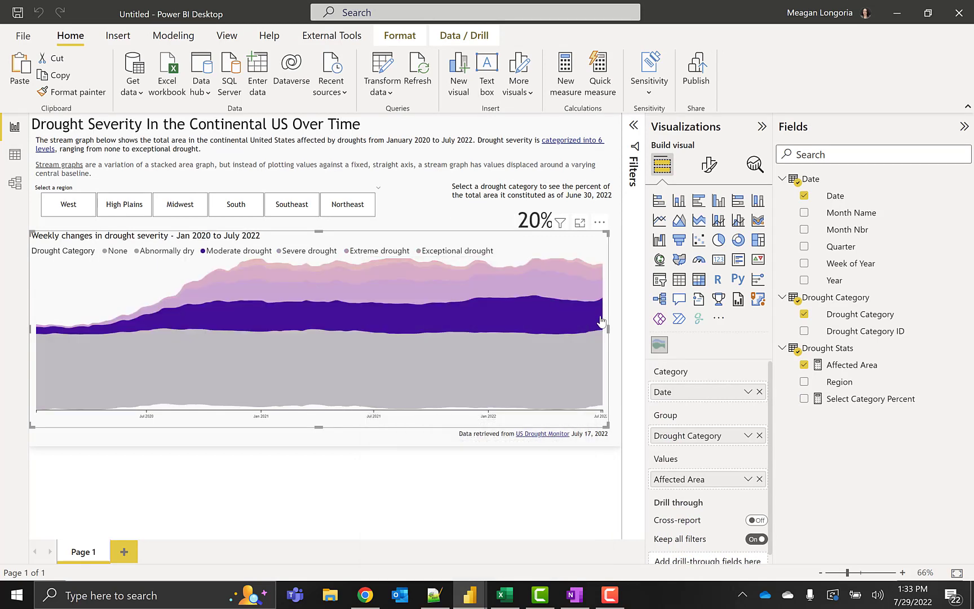
pyautogui.click(568, 356)
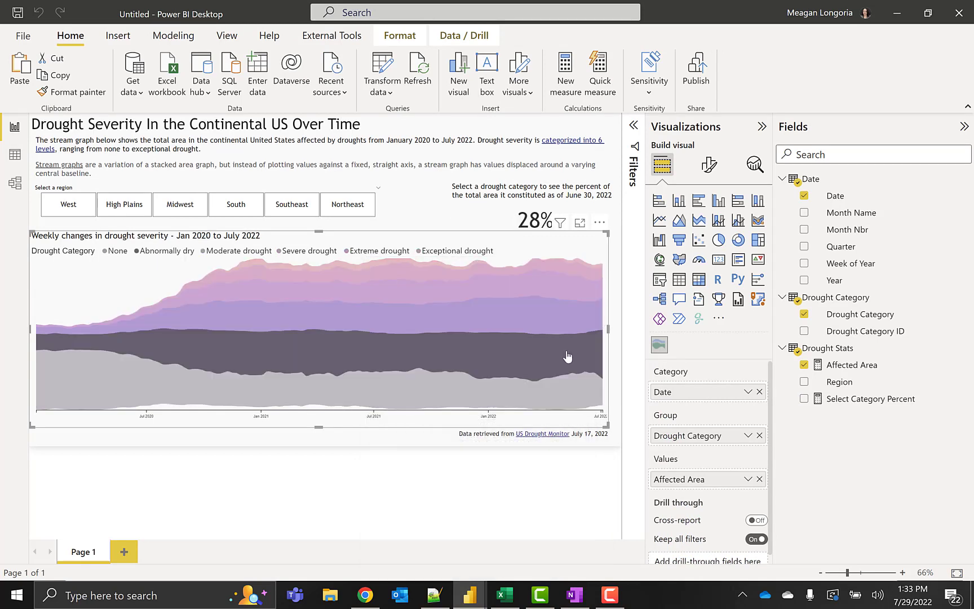
pyautogui.click(567, 391)
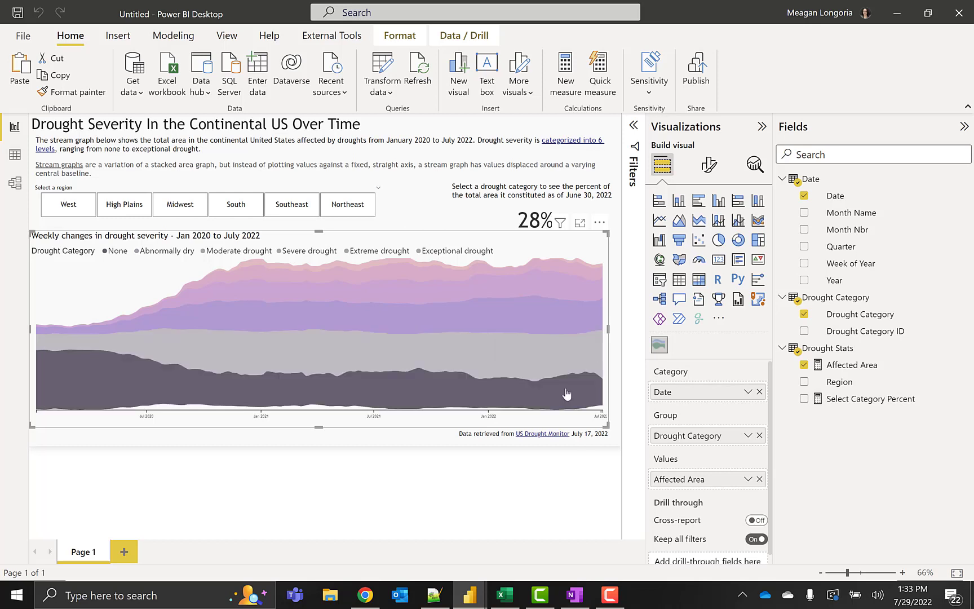
pyautogui.click(556, 355)
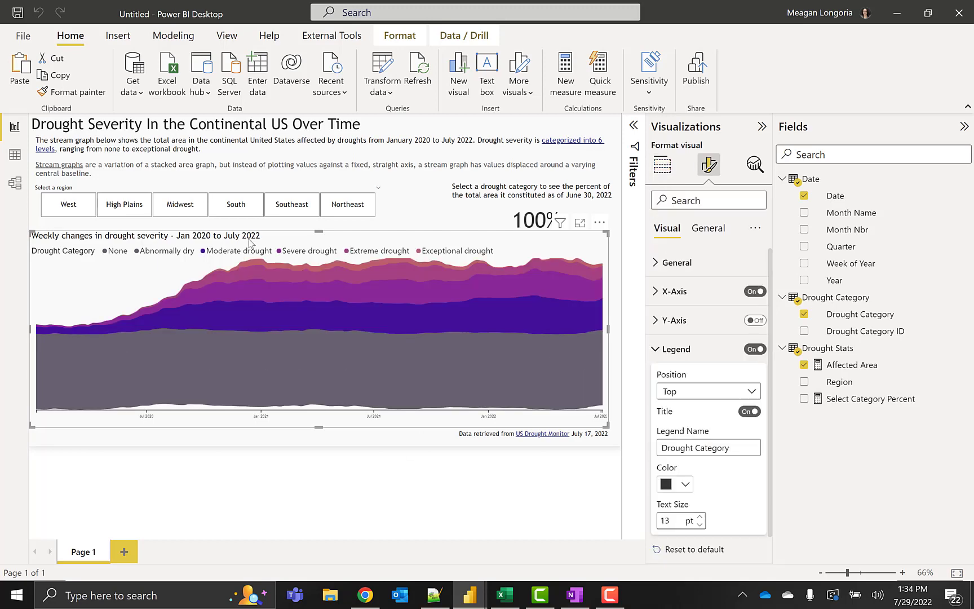
# Customize the current theme, reviewing Color 2 and Color 3, and apply the Plasma theme
pyautogui.click(226, 36)
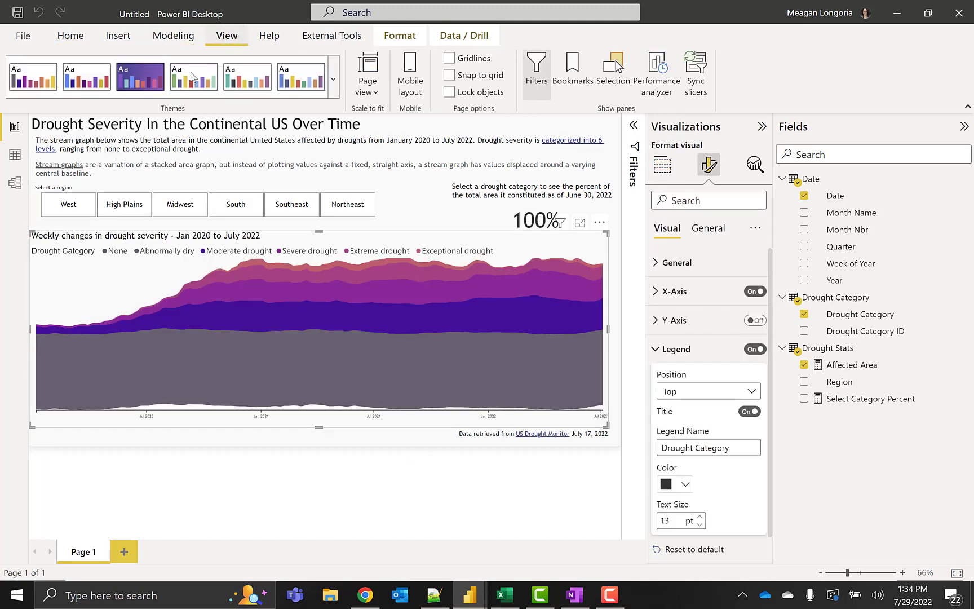
pyautogui.click(335, 90)
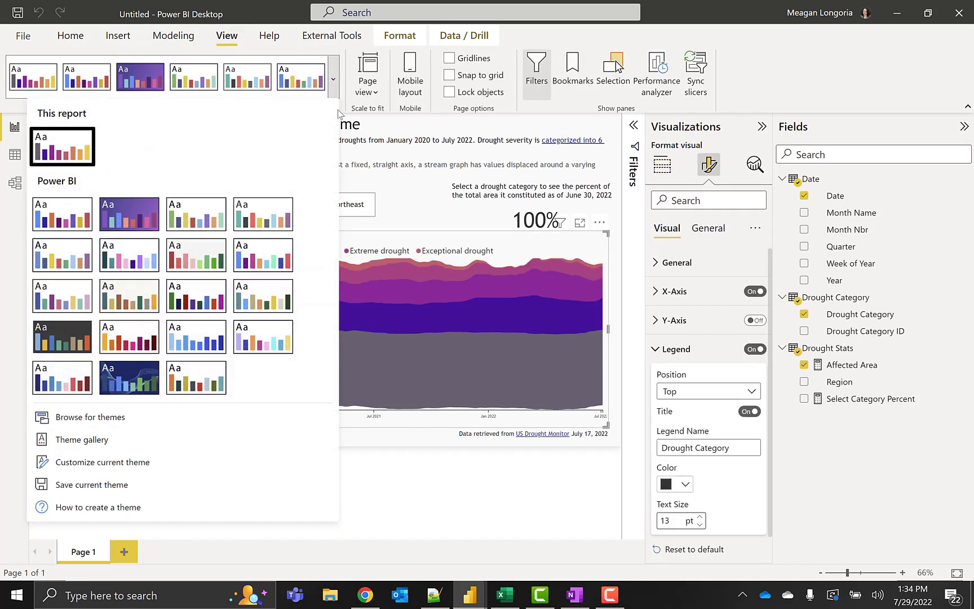
pyautogui.click(79, 466)
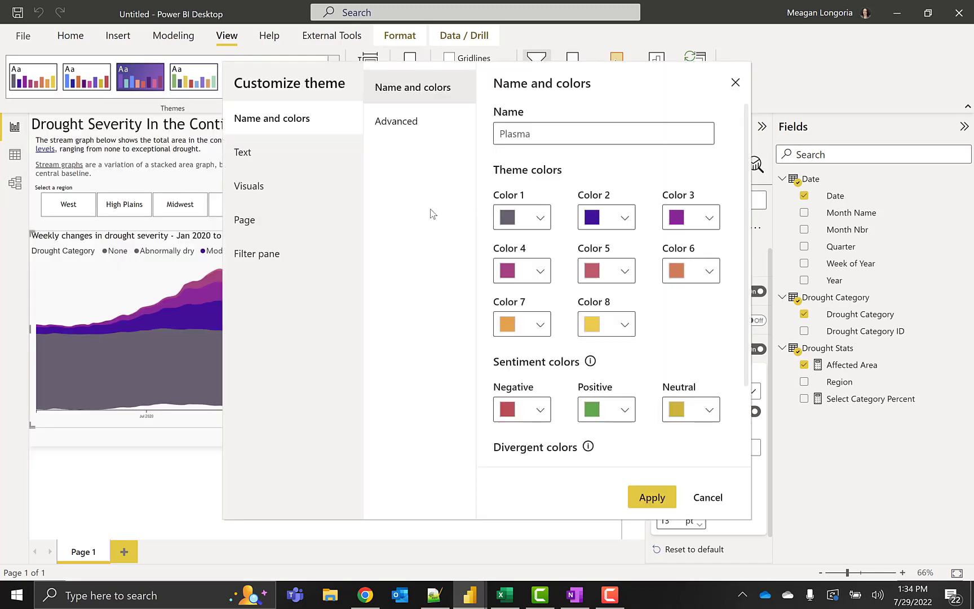
pyautogui.click(625, 219)
pyautogui.click(624, 220)
pyautogui.click(696, 225)
pyautogui.click(696, 225)
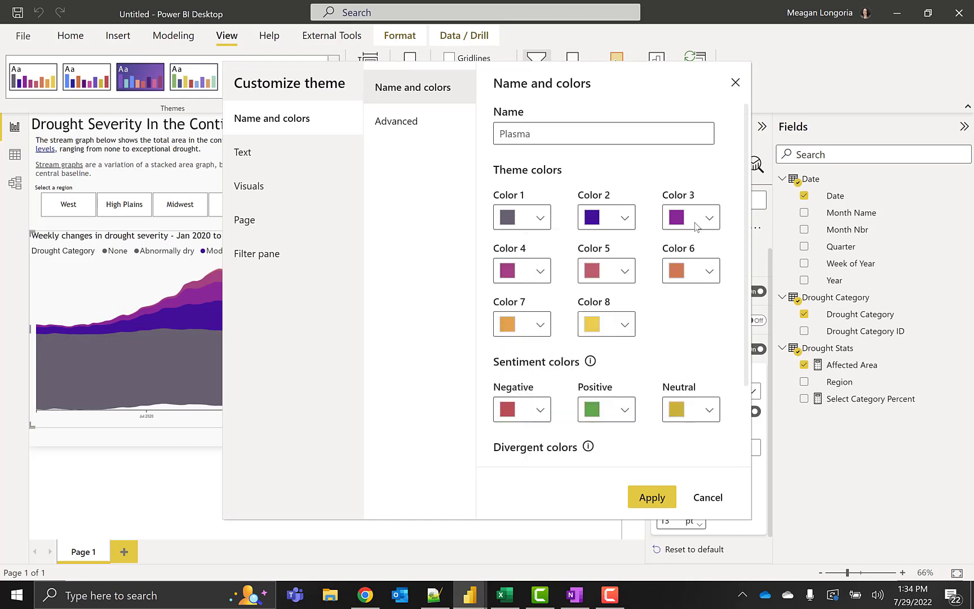
pyautogui.click(652, 498)
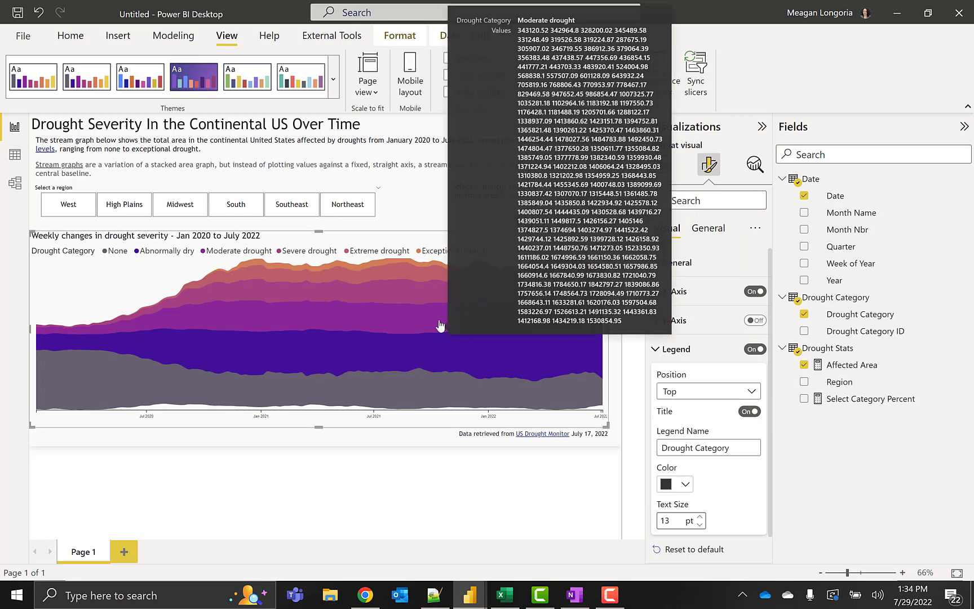
pyautogui.click(428, 222)
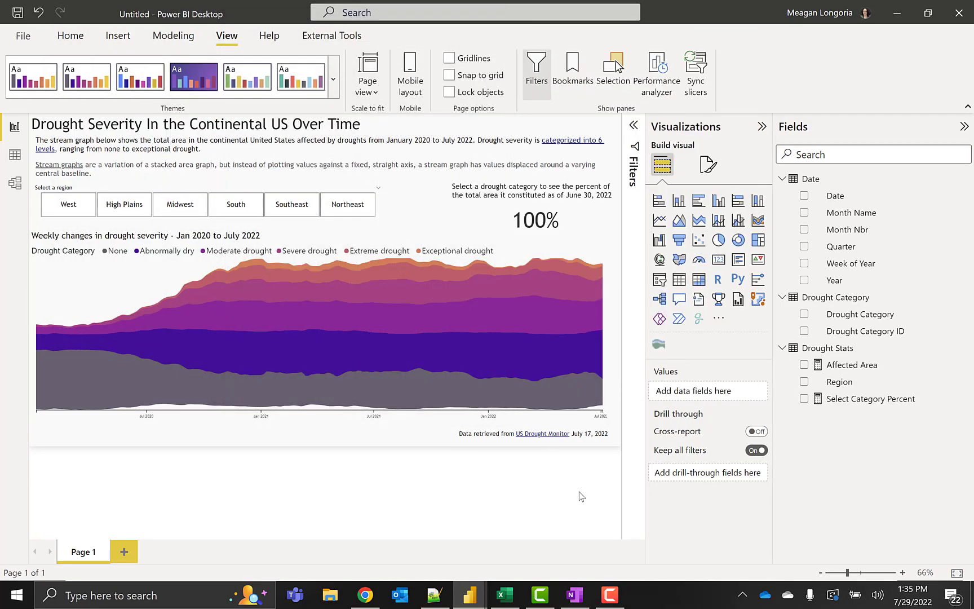
pyautogui.click(587, 352)
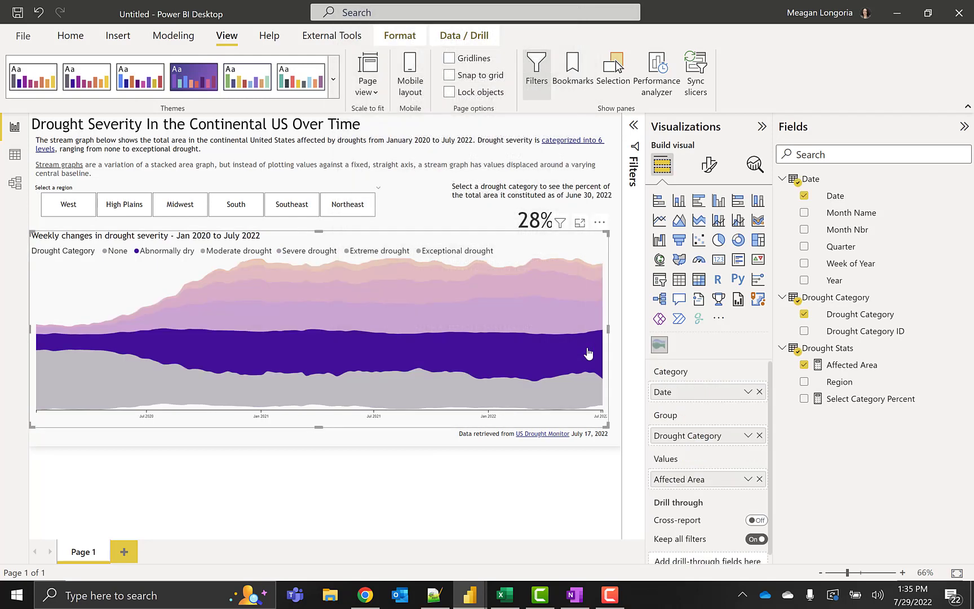
pyautogui.click(581, 386)
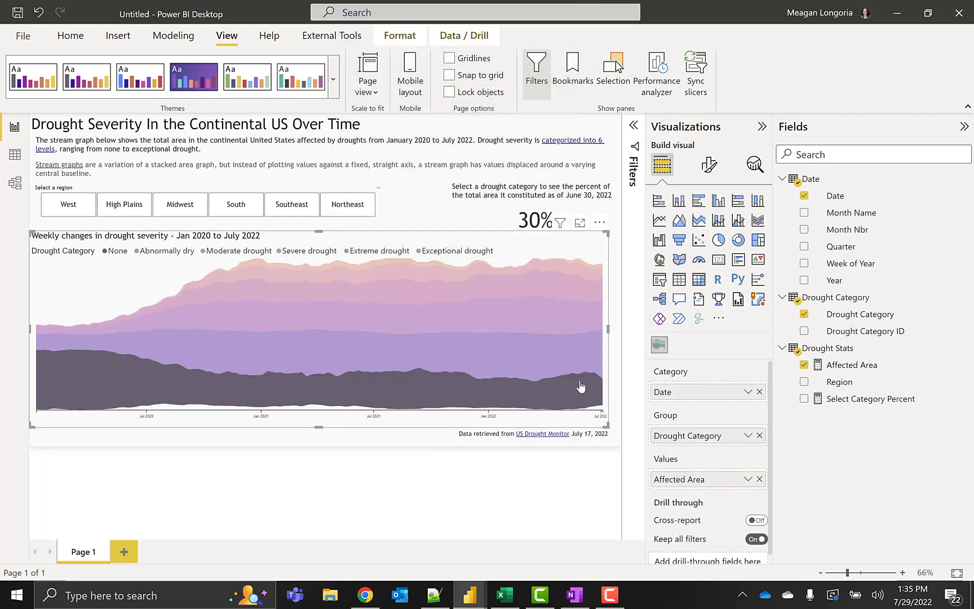
pyautogui.click(570, 325)
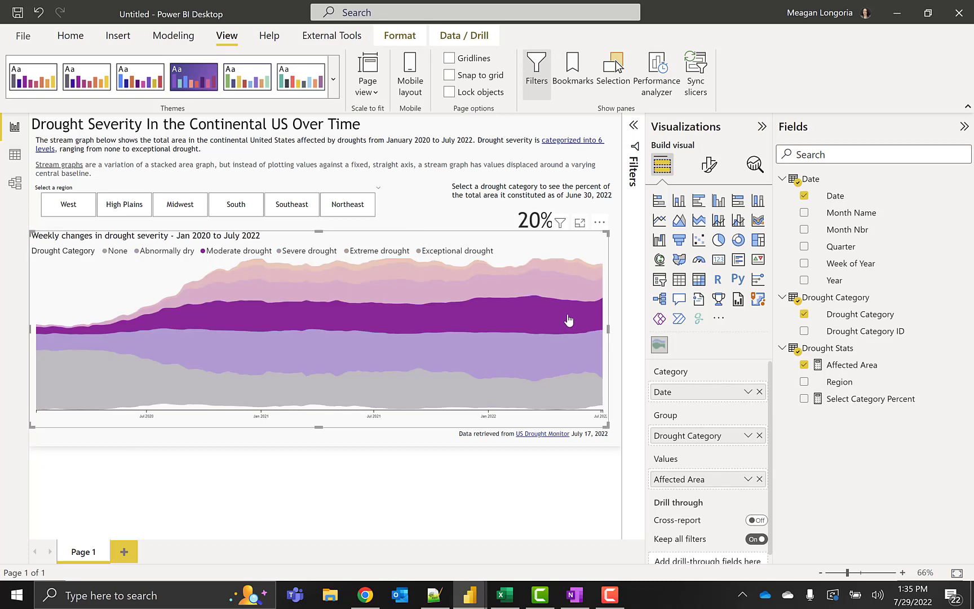
pyautogui.click(569, 320)
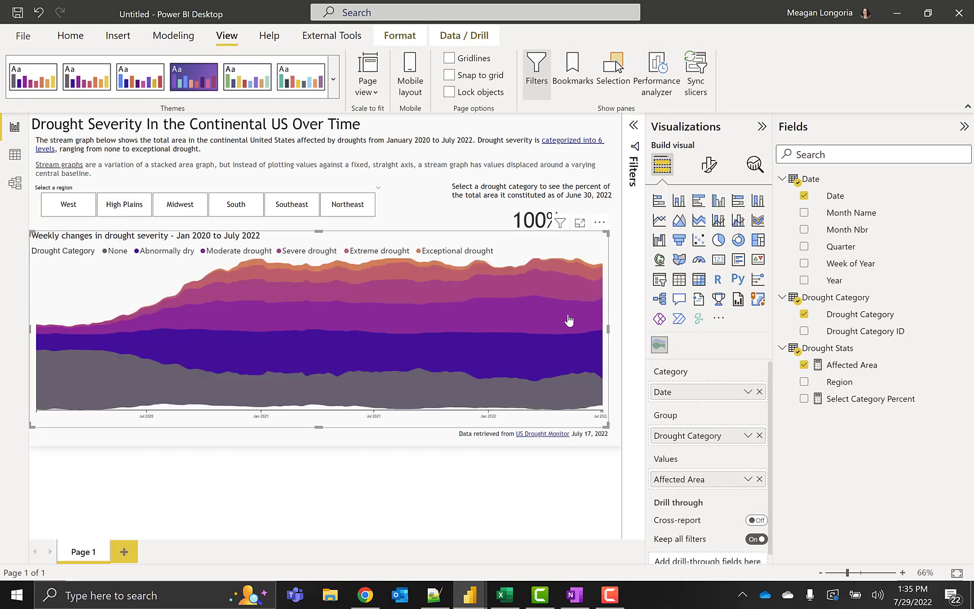
pyautogui.click(411, 220)
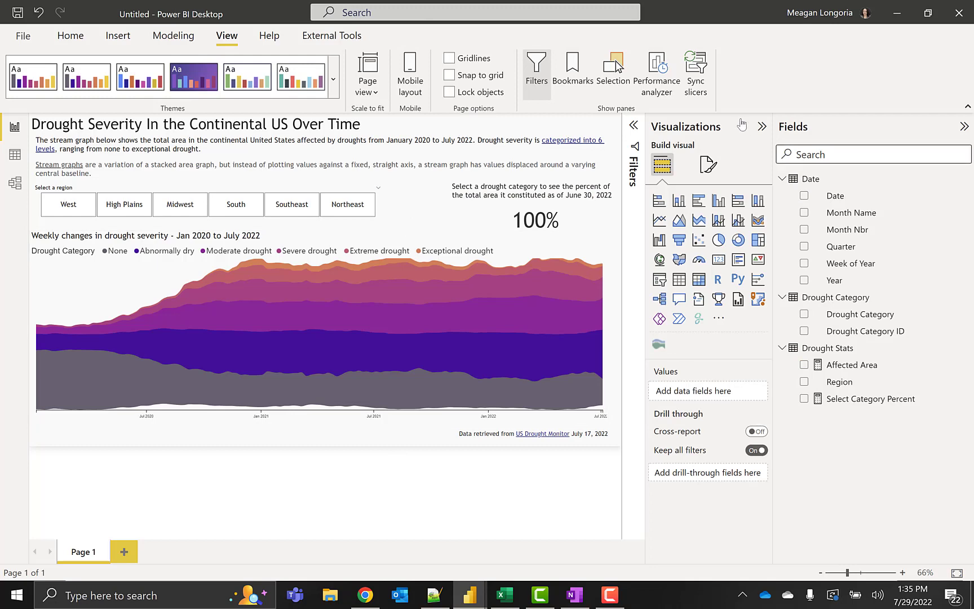
# Collapse the Visualizations and Fields panes, then filter by West, High Plains, Midwest, South, Southeast, Northeast
pyautogui.click(762, 126)
pyautogui.click(861, 127)
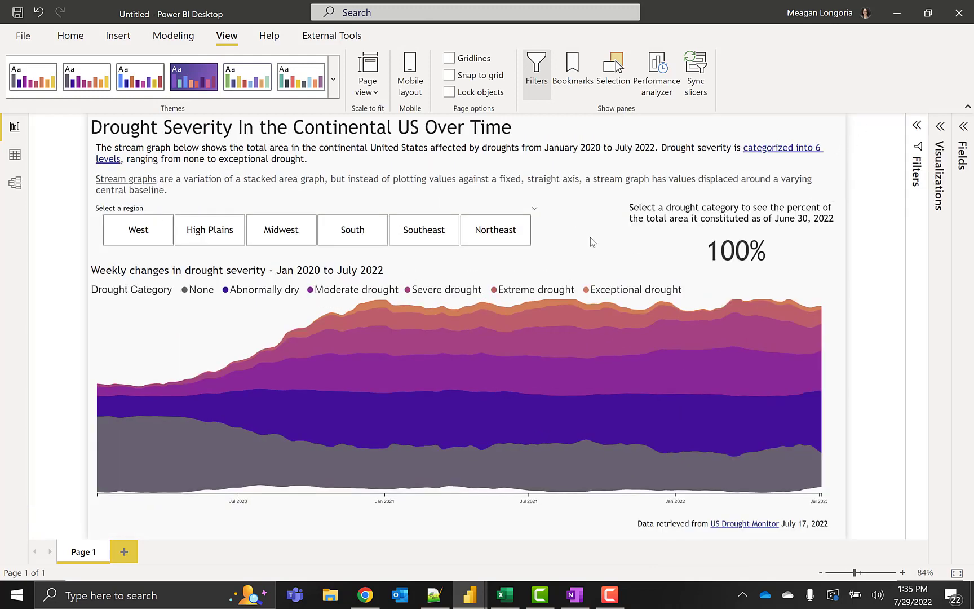
pyautogui.click(137, 235)
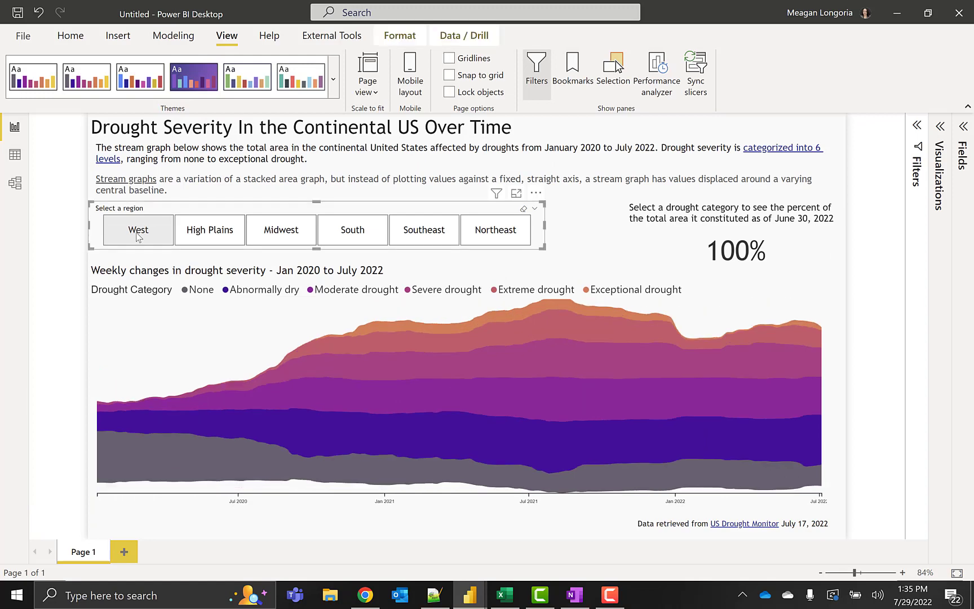
pyautogui.click(213, 233)
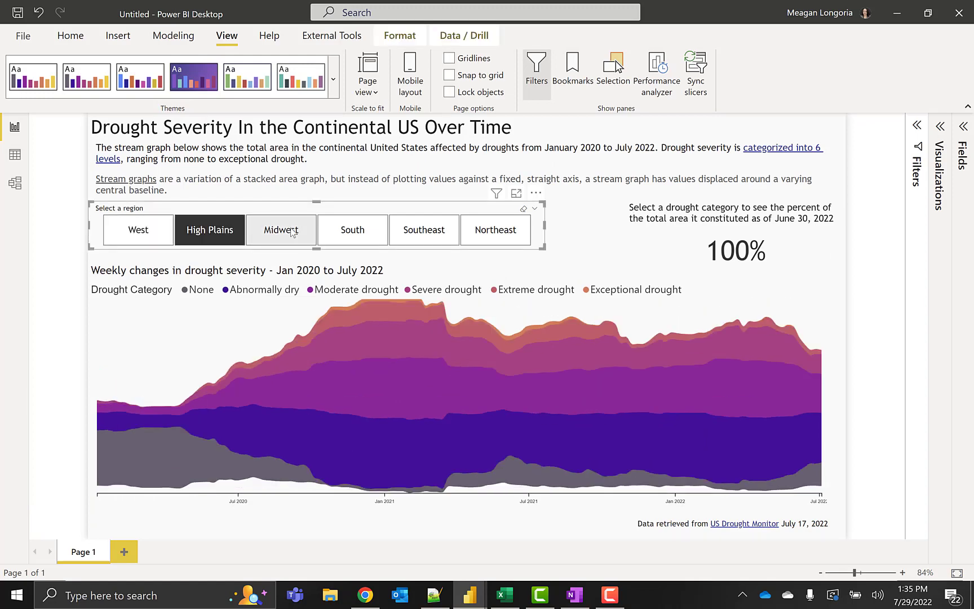
pyautogui.click(265, 231)
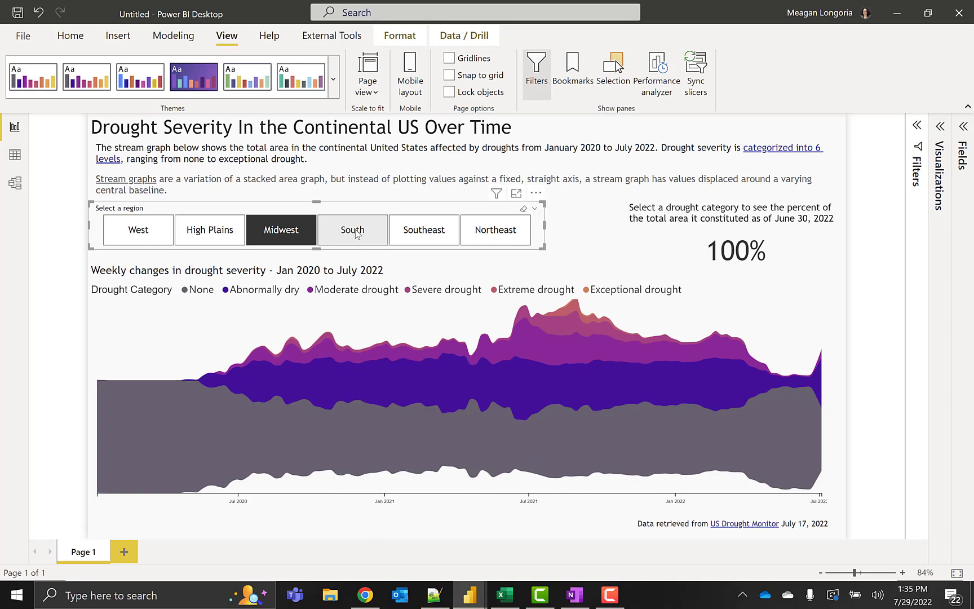
pyautogui.click(357, 234)
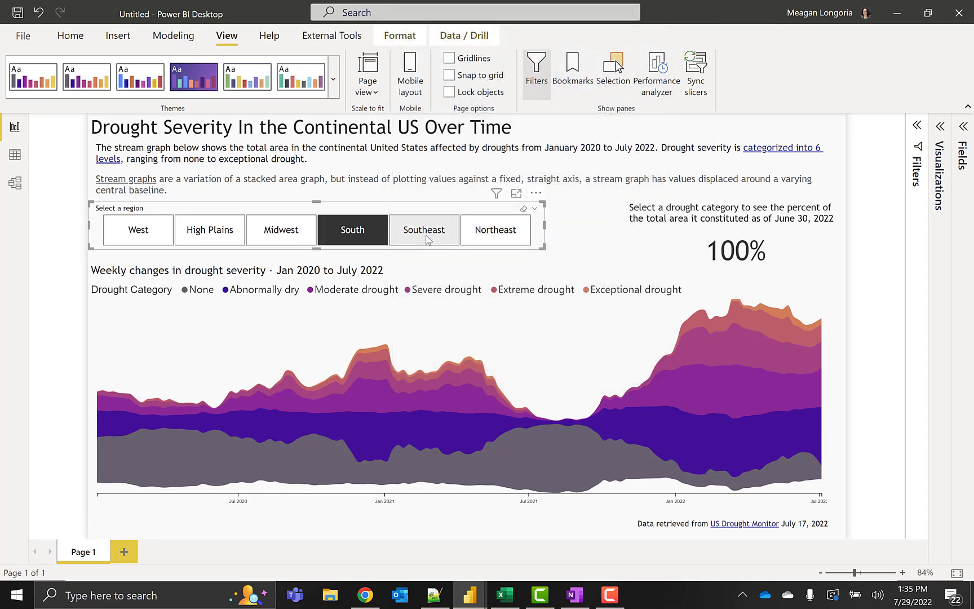
pyautogui.click(427, 239)
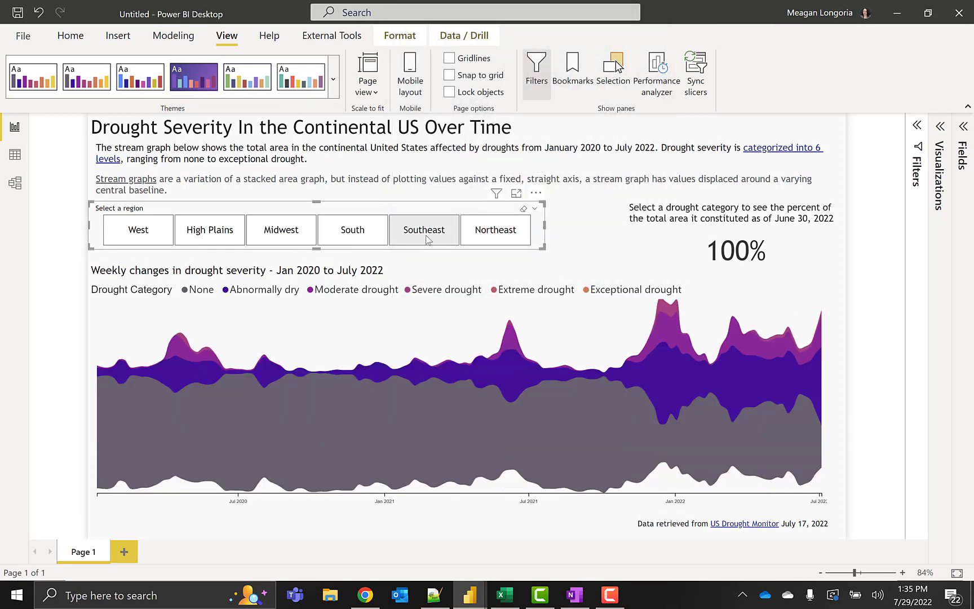
pyautogui.click(495, 235)
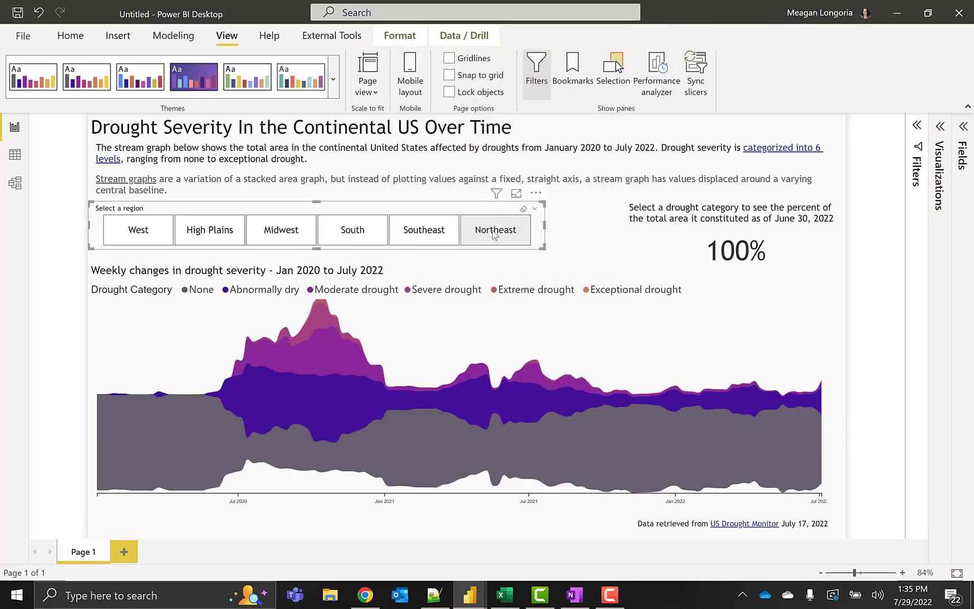
# Filter the stream graph again by West, High Plains, Midwest and South
pyautogui.click(140, 233)
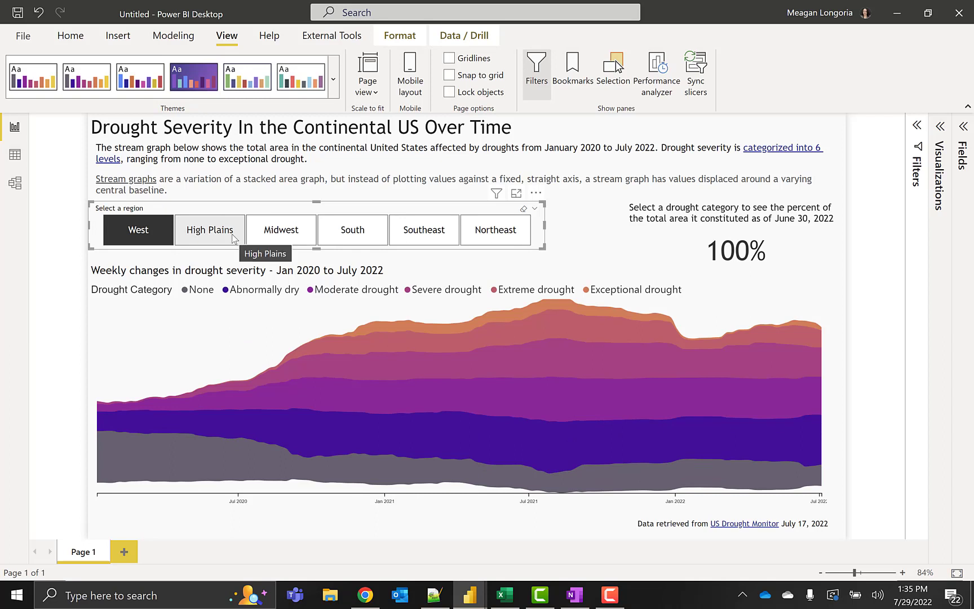
pyautogui.click(232, 236)
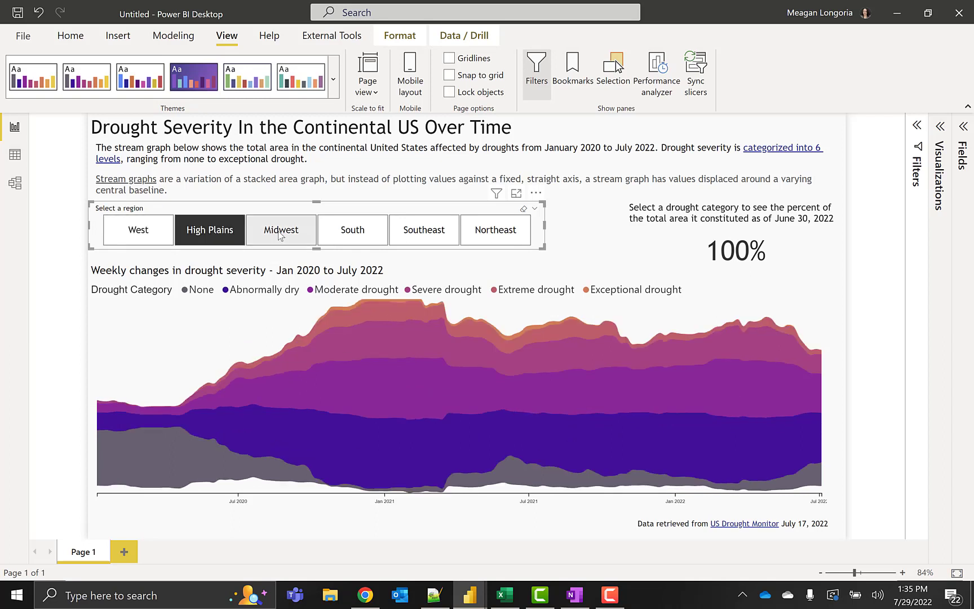
pyautogui.click(280, 235)
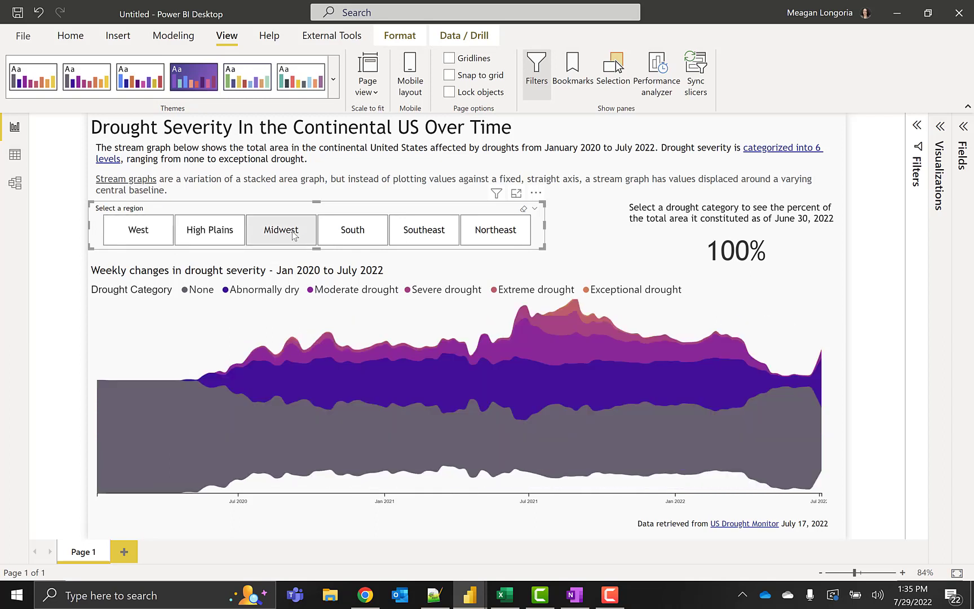
pyautogui.click(344, 232)
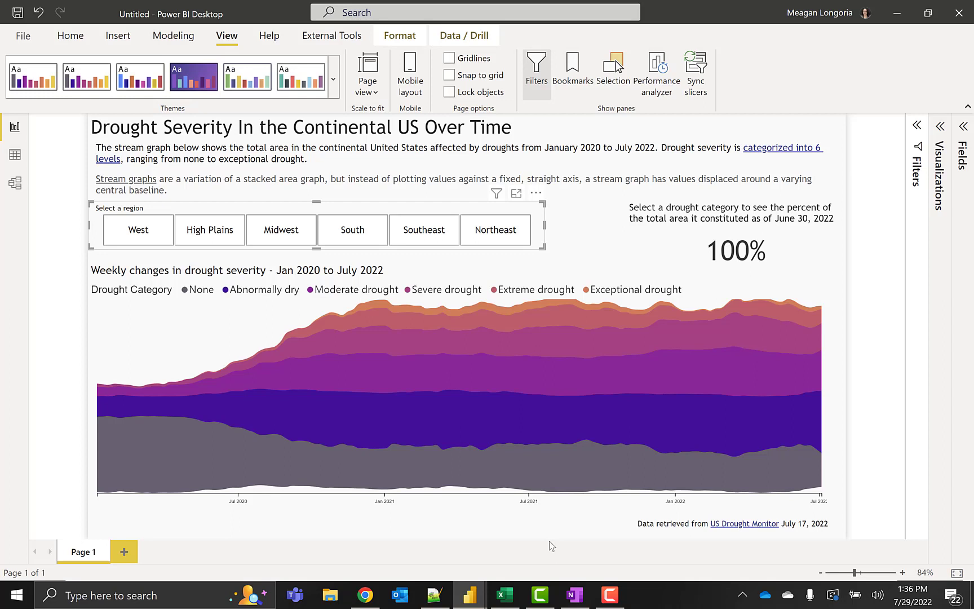
pyautogui.click(593, 224)
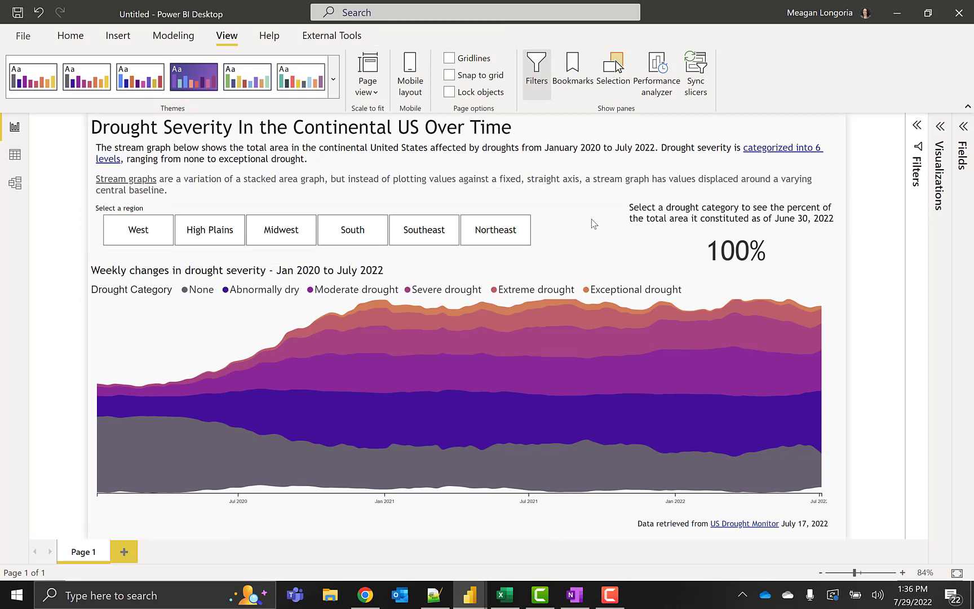